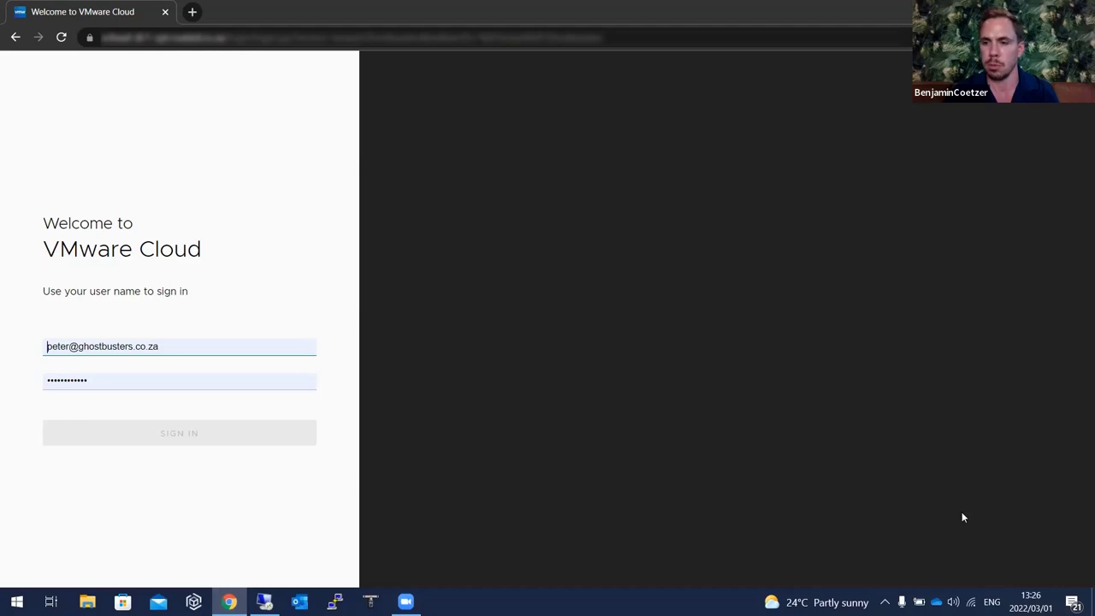
- Sign in to VMware Cloud with the prefilled user name and password
{"action": "left_click", "coordinate": [214, 128]}
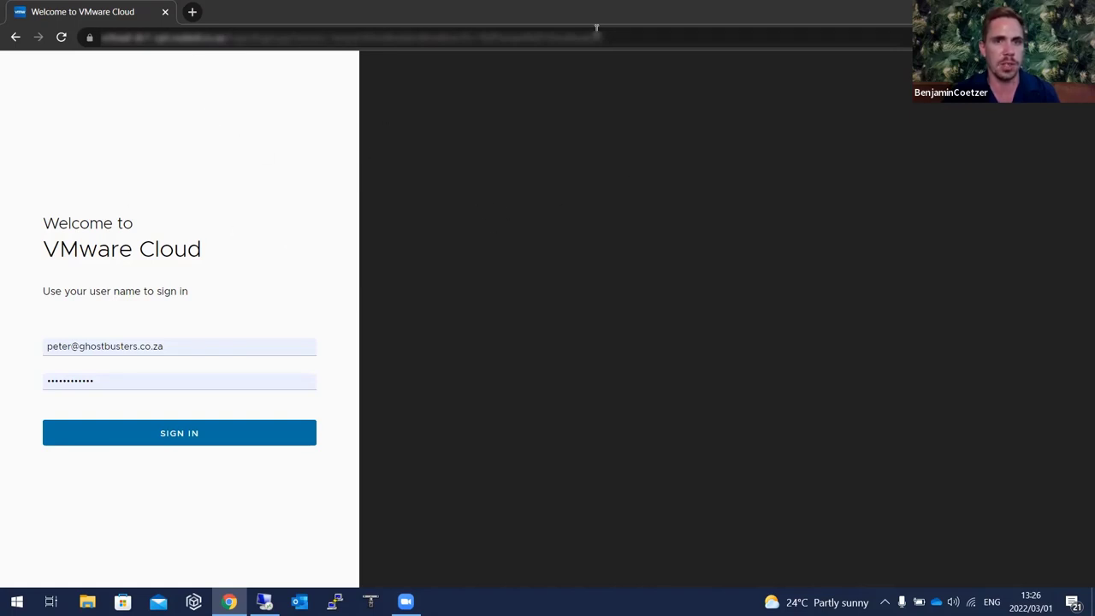
{"action": "left_click", "coordinate": [188, 432]}
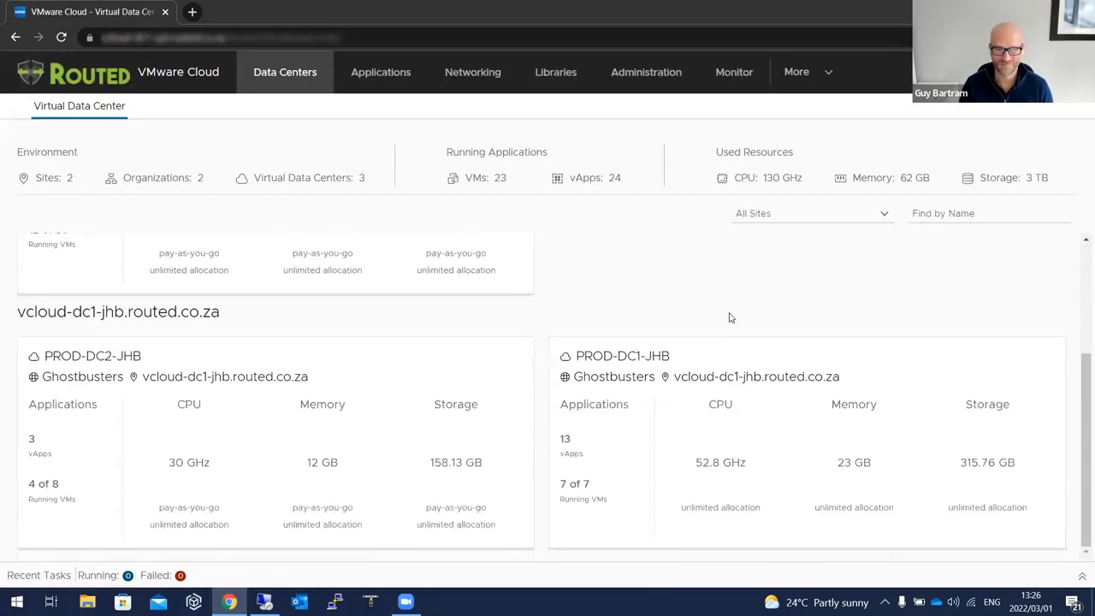
- Examine the virtual data centers of the Cape Town and Johannesburg sites, comparing their applications, CPU, memory and storage
{"action": "scroll", "coordinate": [513, 384], "scroll_direction": "down", "scroll_amount": 2}
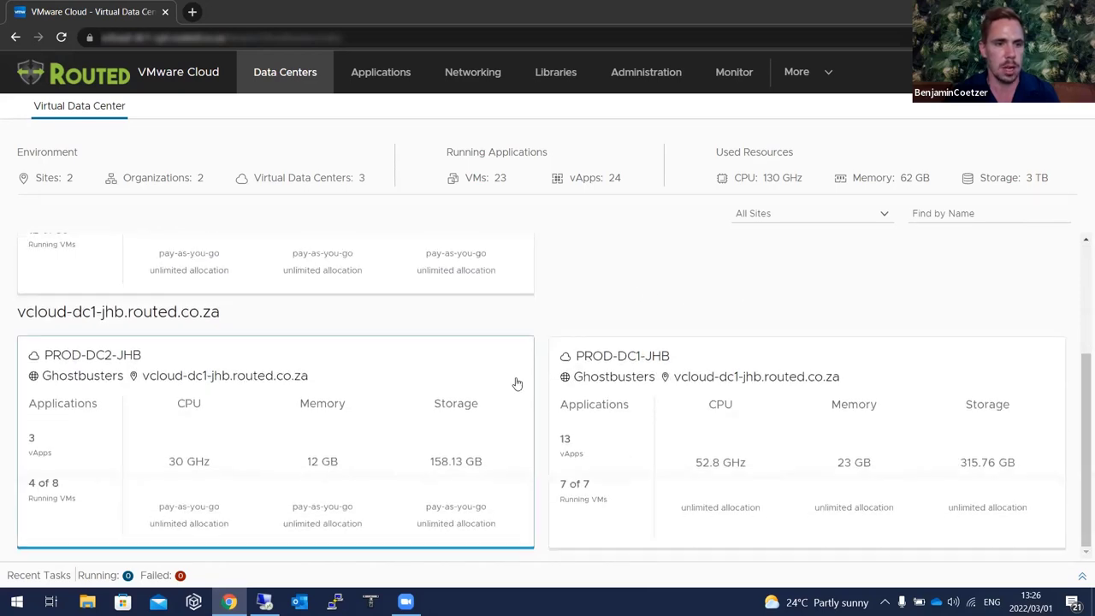
{"action": "scroll", "coordinate": [735, 335], "scroll_direction": "up", "scroll_amount": 2}
{"action": "scroll", "coordinate": [469, 307], "scroll_direction": "down", "scroll_amount": 2}
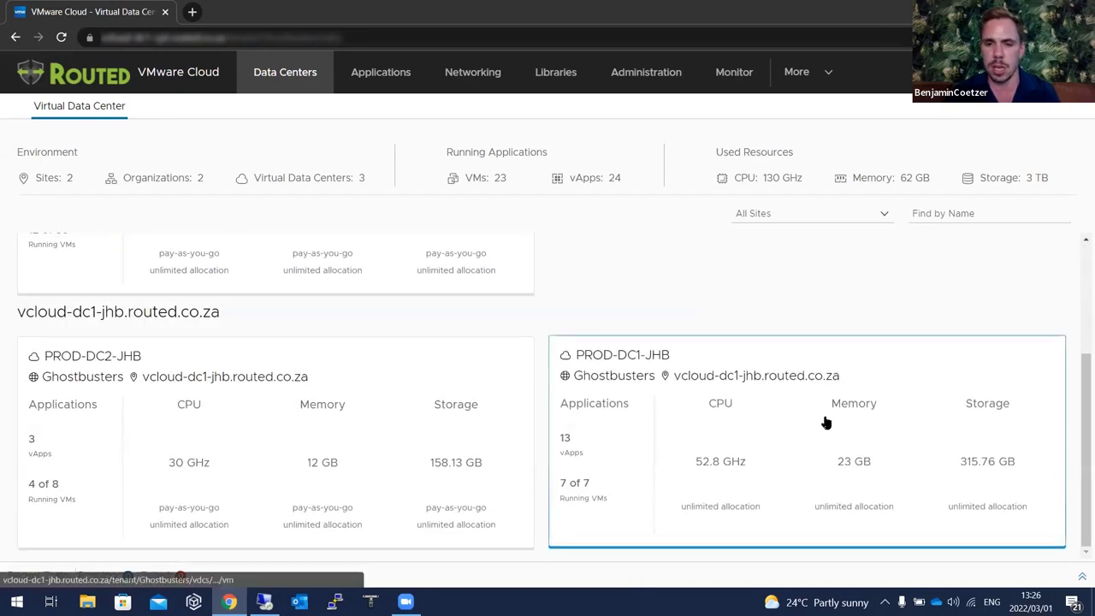
{"action": "scroll", "coordinate": [787, 410], "scroll_direction": "up", "scroll_amount": 2}
{"action": "scroll", "coordinate": [611, 339], "scroll_direction": "down", "scroll_amount": 2}
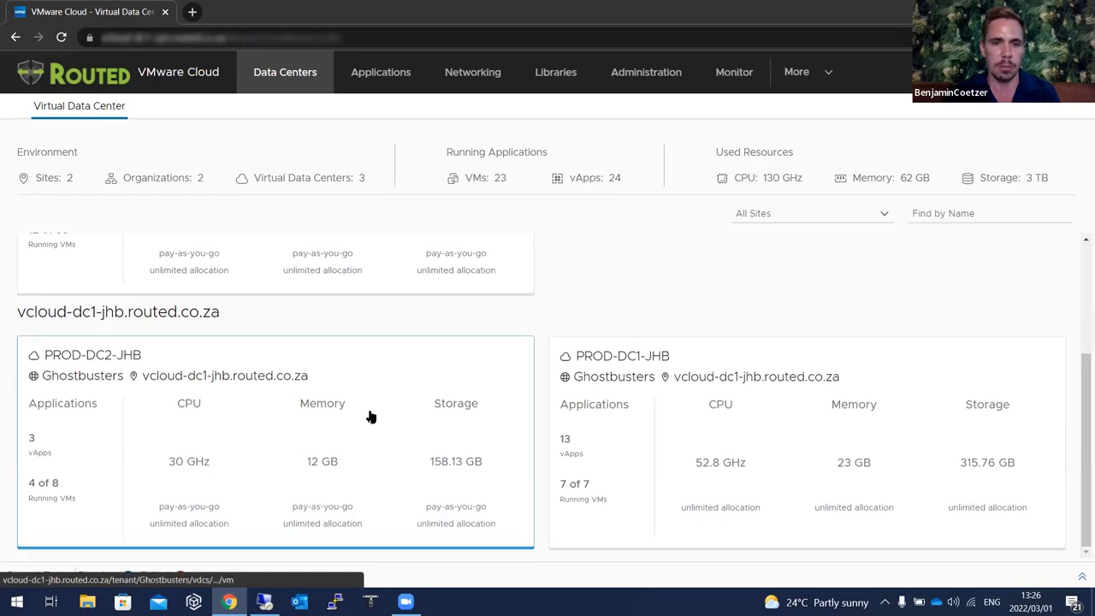
{"action": "scroll", "coordinate": [684, 408], "scroll_direction": "up", "scroll_amount": 2}
{"action": "scroll", "coordinate": [567, 420], "scroll_direction": "down", "scroll_amount": 2}
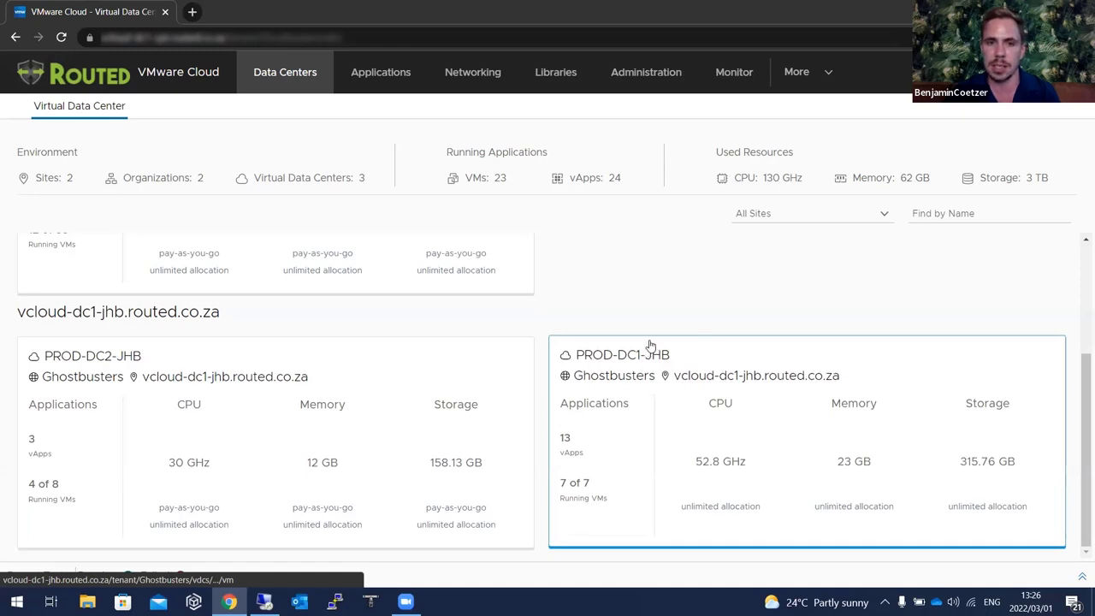
{"action": "scroll", "coordinate": [646, 342], "scroll_direction": "up", "scroll_amount": 2}
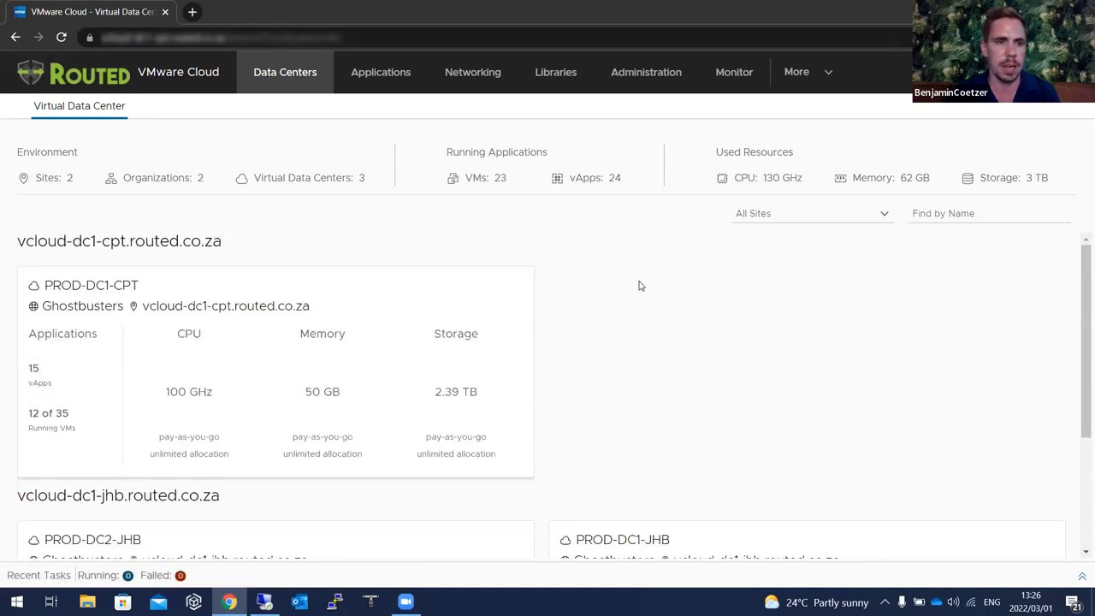
- Look into the virtual machines of PROD-DC1-CPT, return to all virtual data centers and view the Johannesburg ones
{"action": "left_click", "coordinate": [368, 325]}
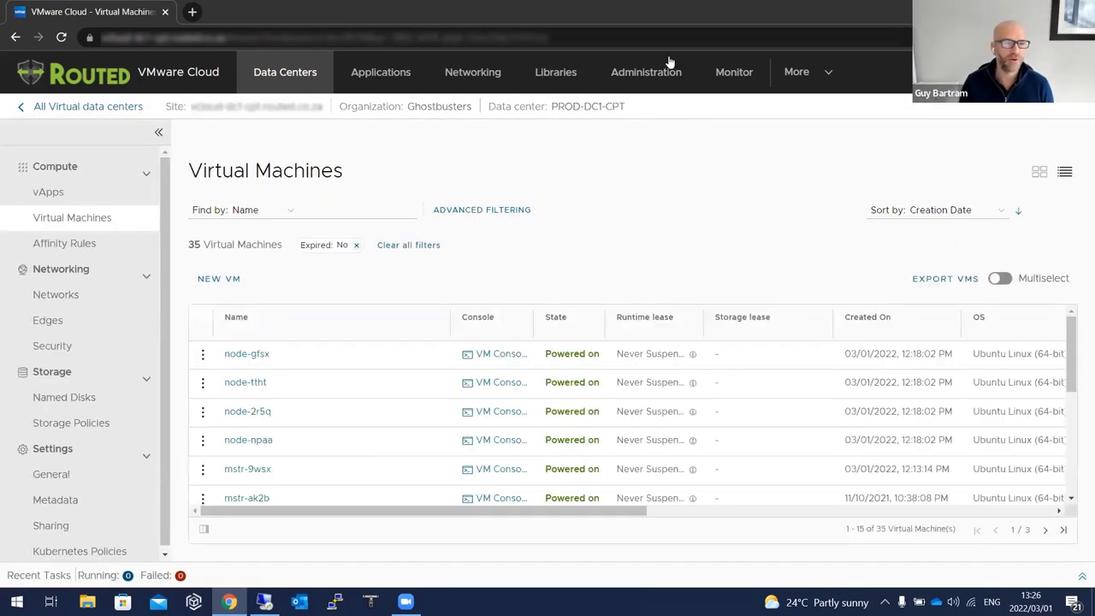
{"action": "left_click", "coordinate": [85, 106]}
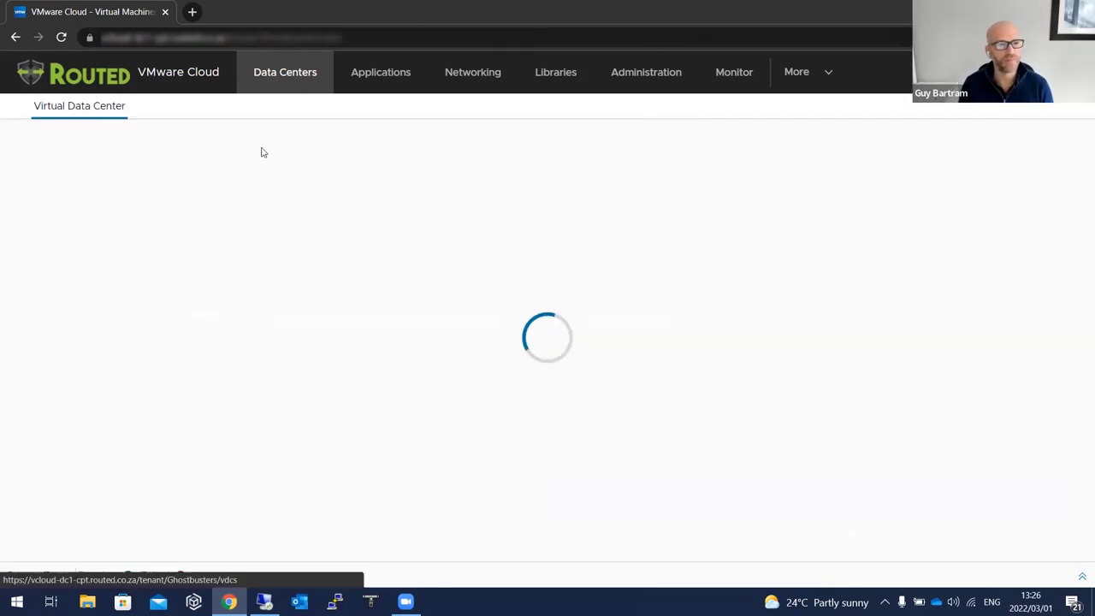
{"action": "scroll", "coordinate": [749, 334], "scroll_direction": "down", "scroll_amount": 2}
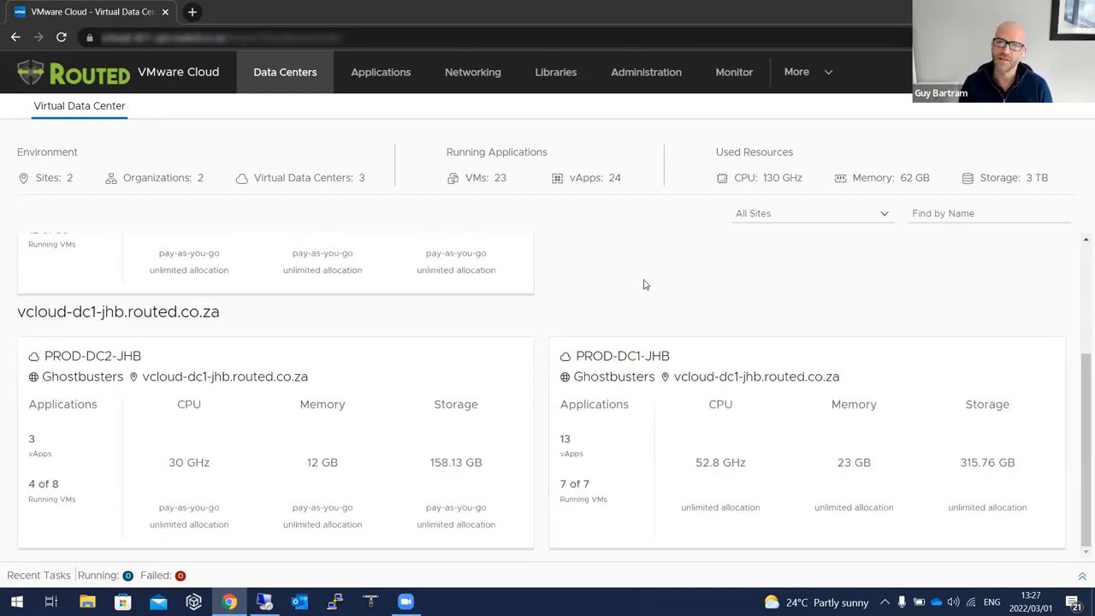
{"action": "scroll", "coordinate": [646, 304], "scroll_direction": "up", "scroll_amount": 2}
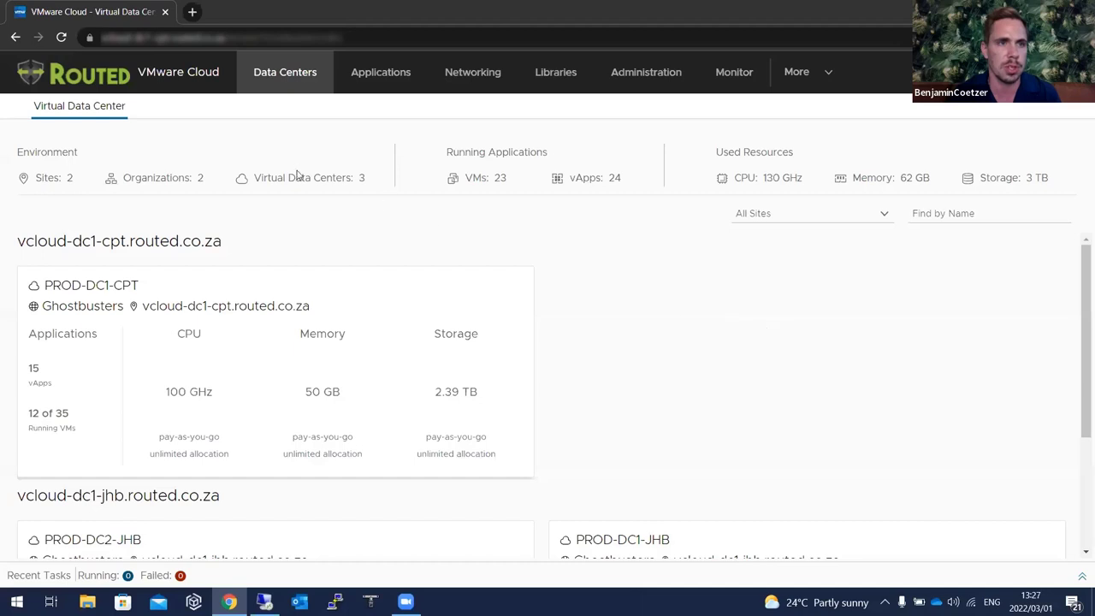
- Check the portal's web address and look over the virtual data center cards of both sites
{"action": "left_click", "coordinate": [373, 38]}
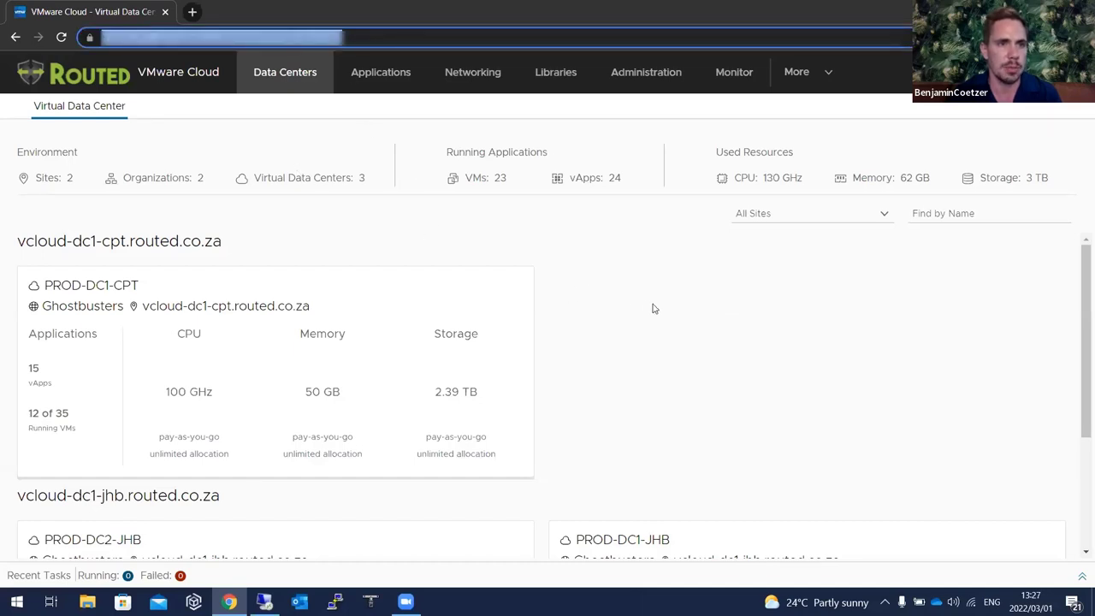
{"action": "left_click", "coordinate": [665, 348]}
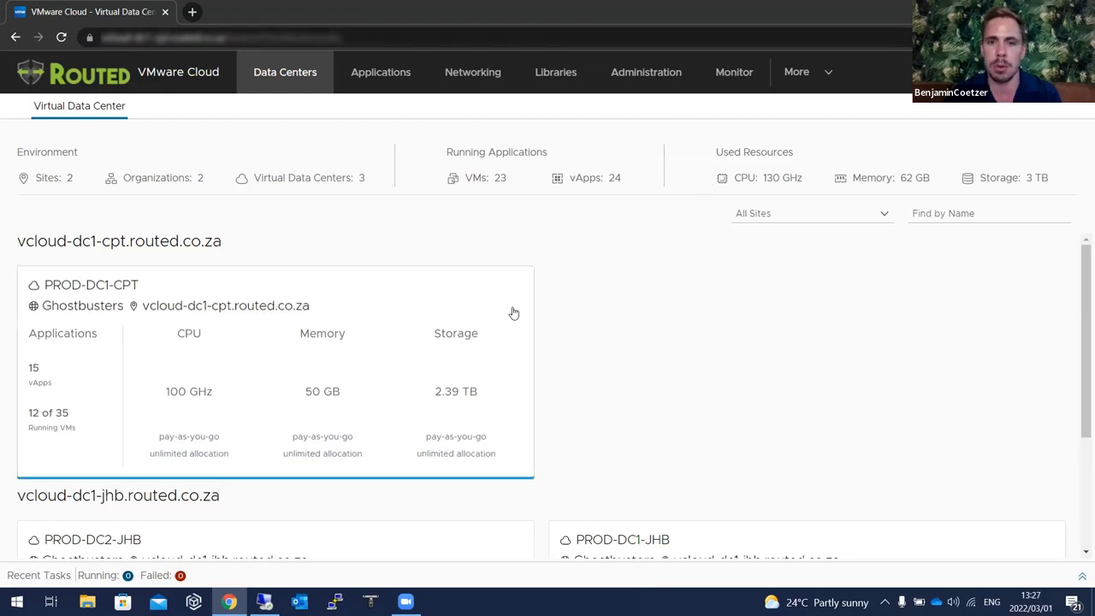
{"action": "scroll", "coordinate": [530, 304], "scroll_direction": "down", "scroll_amount": 3}
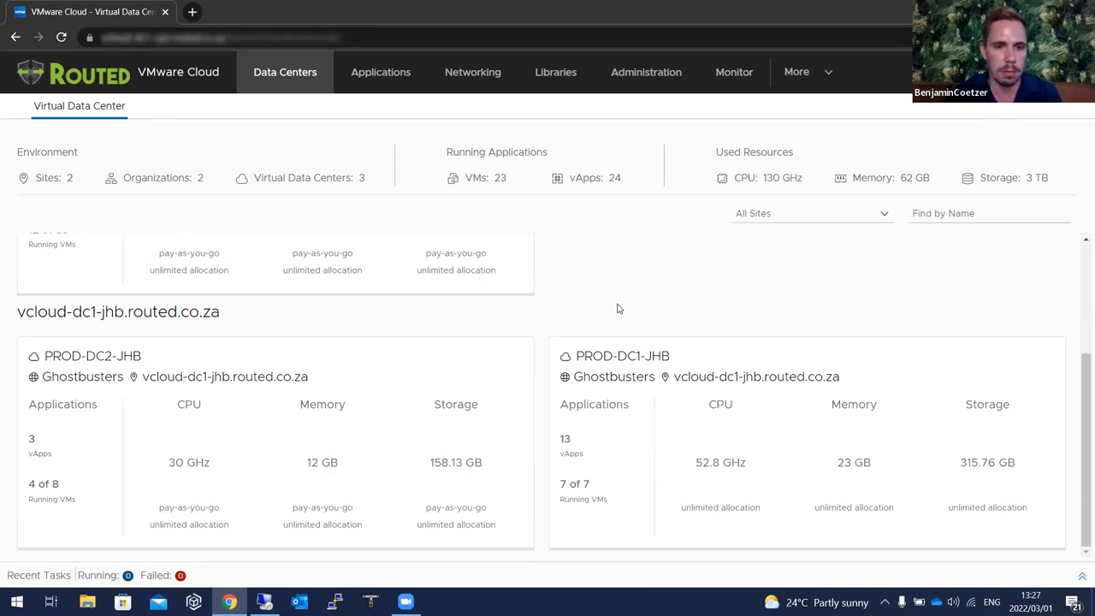
{"action": "scroll", "coordinate": [620, 300], "scroll_direction": "up", "scroll_amount": 3}
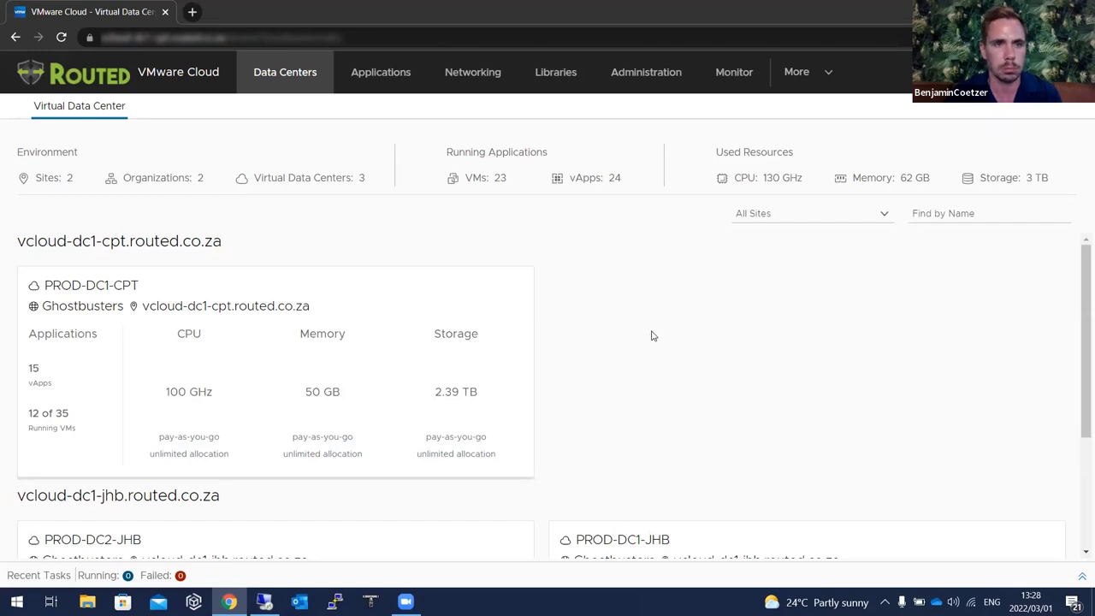
- Open the vApps of the PROD-DC1-CPT data center and go to Availability (DC1-CPT-ROUTED)
{"action": "left_click", "coordinate": [330, 310]}
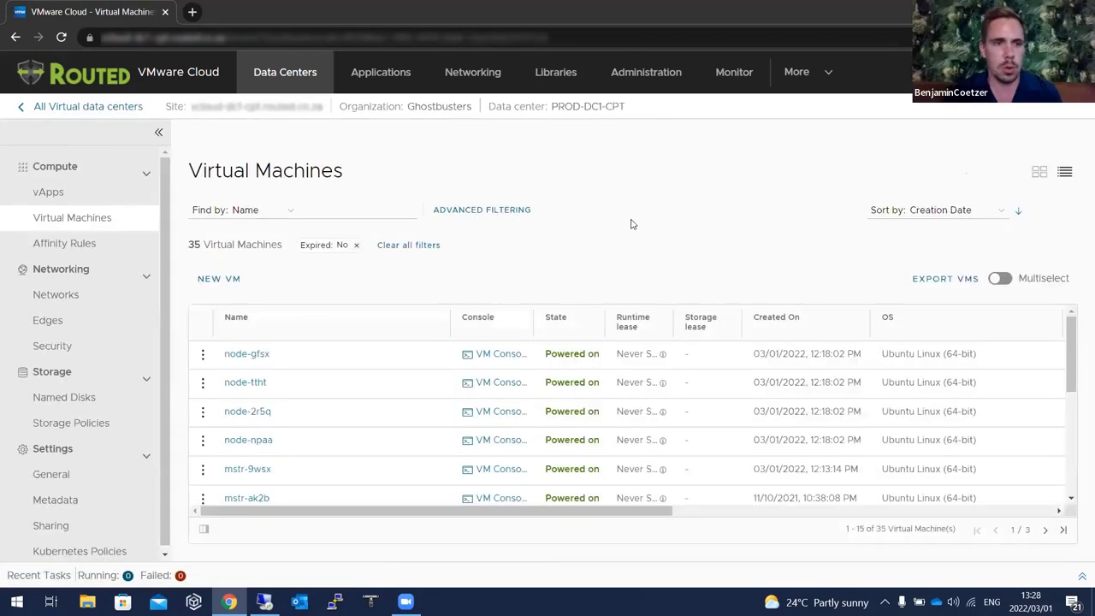
{"action": "left_click", "coordinate": [101, 191]}
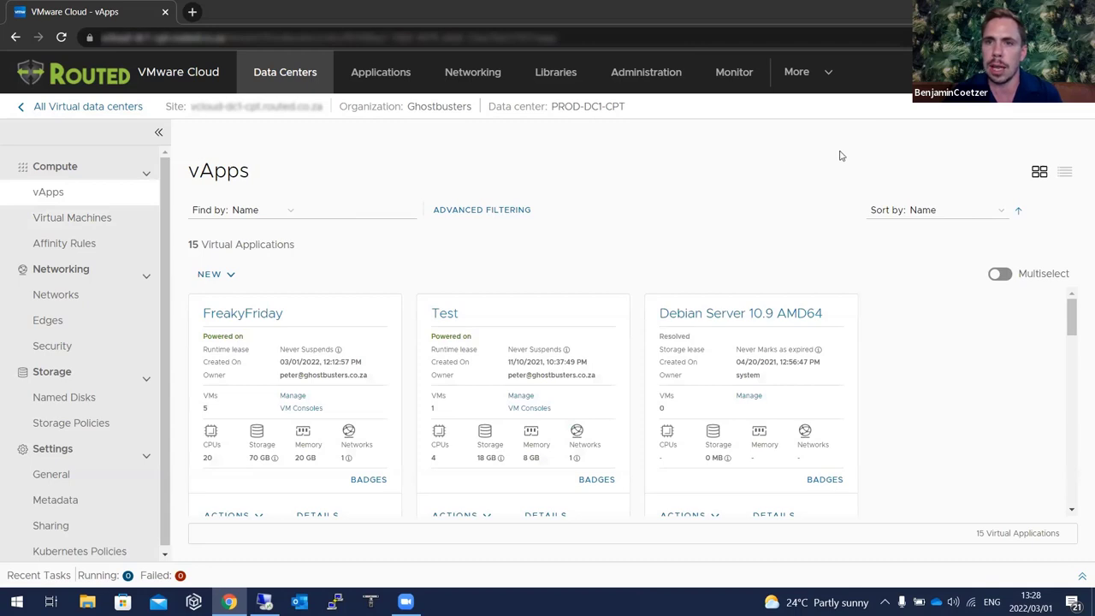
{"action": "left_click", "coordinate": [827, 73]}
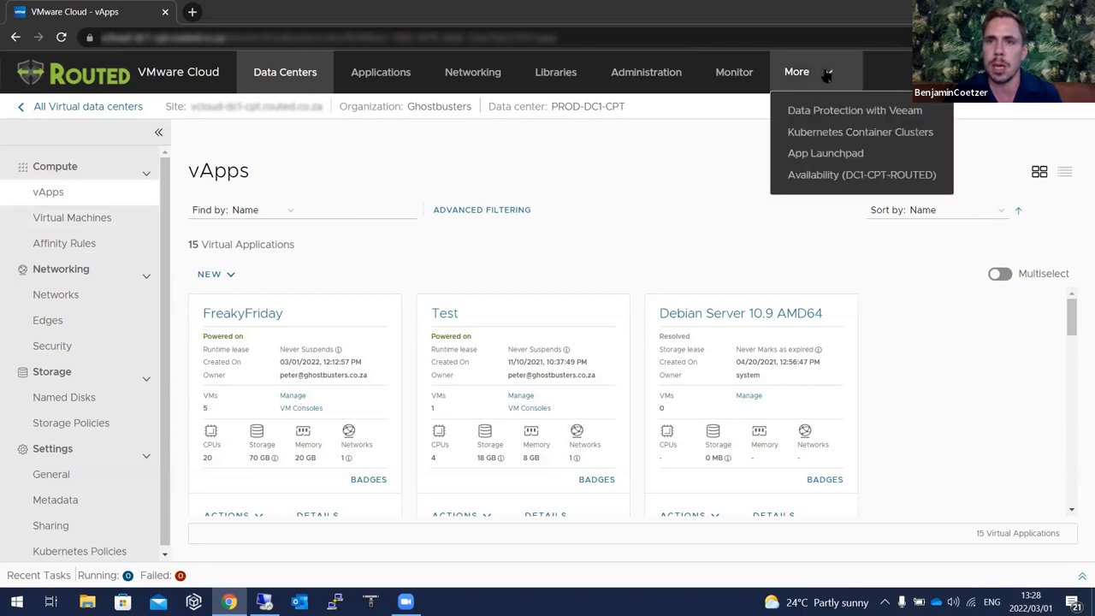
{"action": "left_click", "coordinate": [834, 175]}
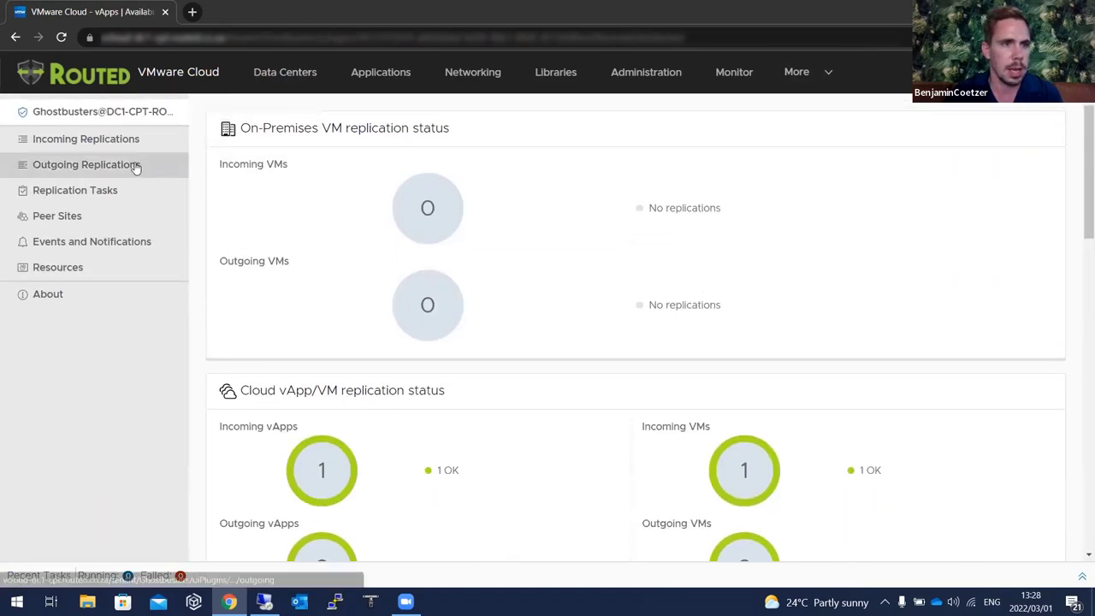
- Examine the availability dashboard, from the replication status and traffic and disk usage charts to topology, required resources and recent tasks
{"action": "left_click", "coordinate": [806, 82]}
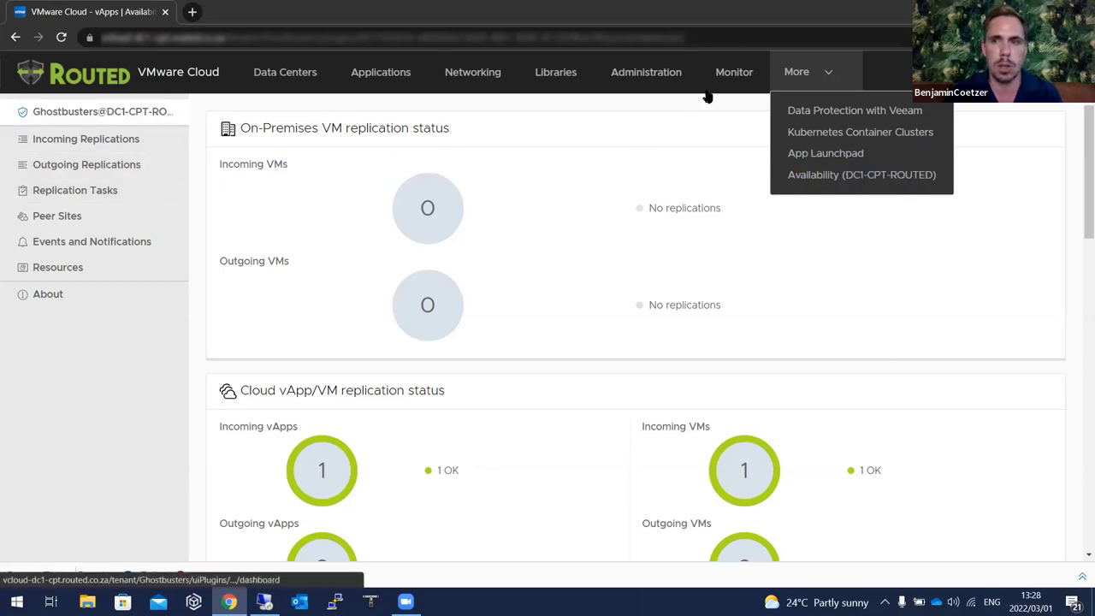
{"action": "left_click", "coordinate": [799, 71]}
{"action": "scroll", "coordinate": [611, 226], "scroll_direction": "down", "scroll_amount": 3}
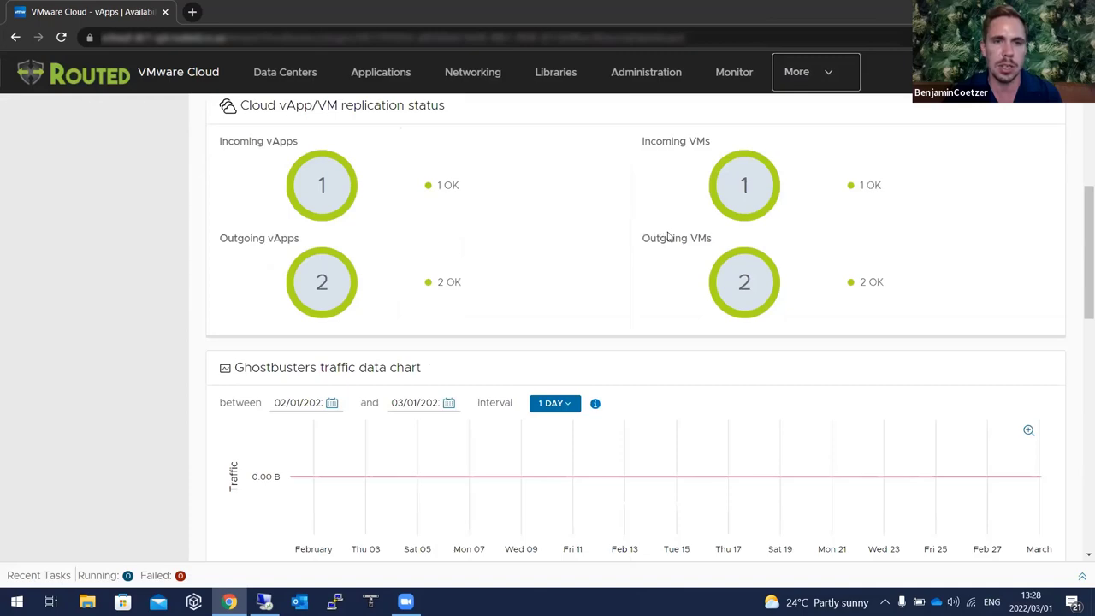
{"action": "scroll", "coordinate": [564, 257], "scroll_direction": "up", "scroll_amount": 2}
{"action": "scroll", "coordinate": [565, 255], "scroll_direction": "down", "scroll_amount": 3}
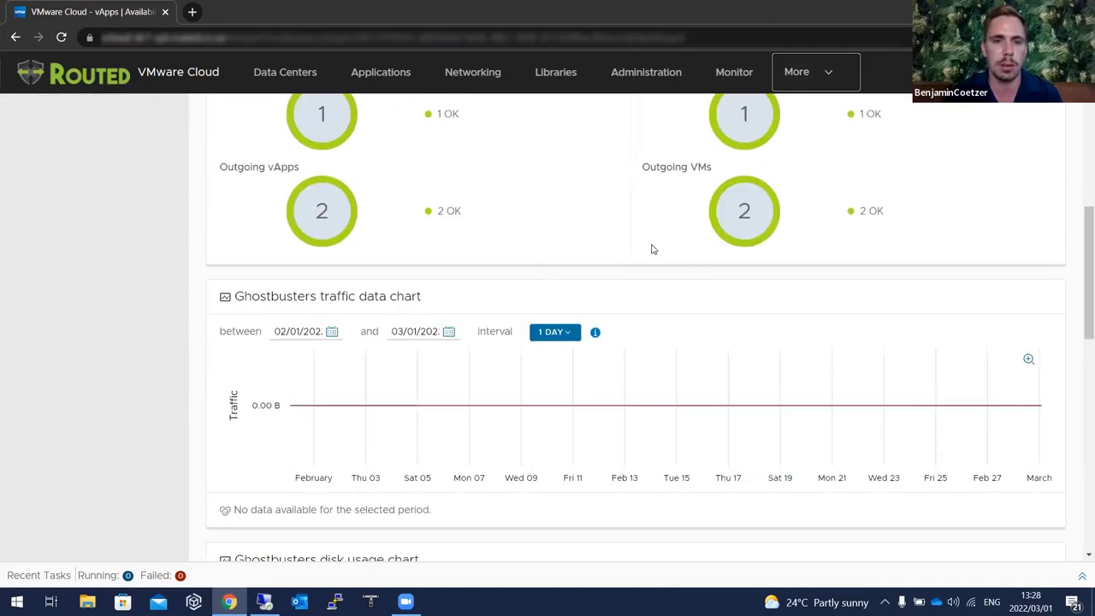
{"action": "scroll", "coordinate": [606, 245], "scroll_direction": "up", "scroll_amount": 3}
{"action": "scroll", "coordinate": [604, 249], "scroll_direction": "down", "scroll_amount": 8}
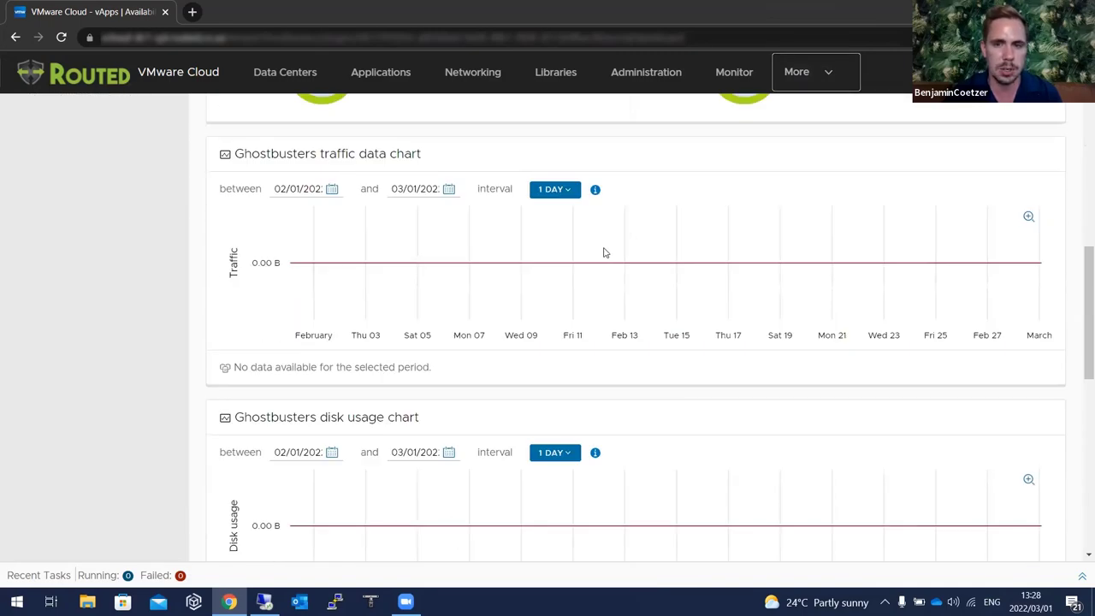
{"action": "scroll", "coordinate": [624, 246], "scroll_direction": "down", "scroll_amount": 3}
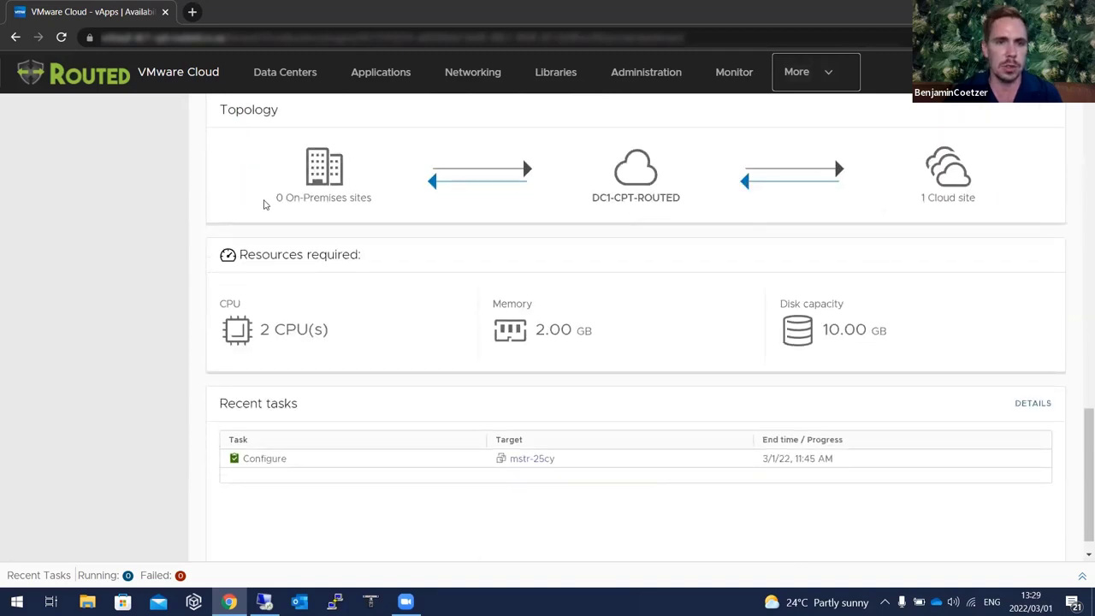
{"action": "scroll", "coordinate": [382, 224], "scroll_direction": "up", "scroll_amount": 1}
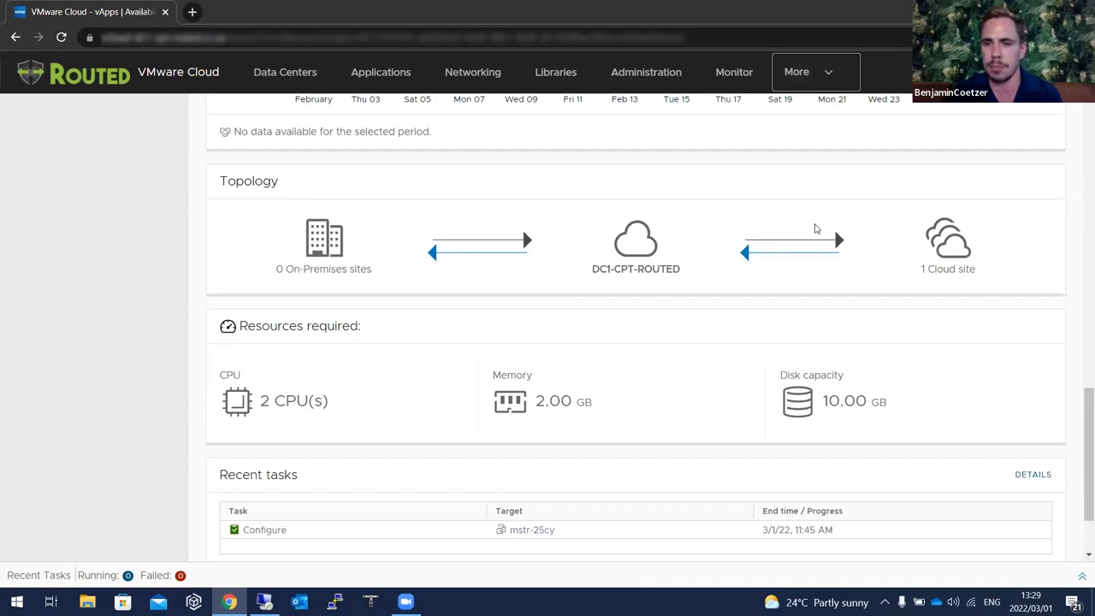
{"action": "scroll", "coordinate": [584, 207], "scroll_direction": "up", "scroll_amount": 10}
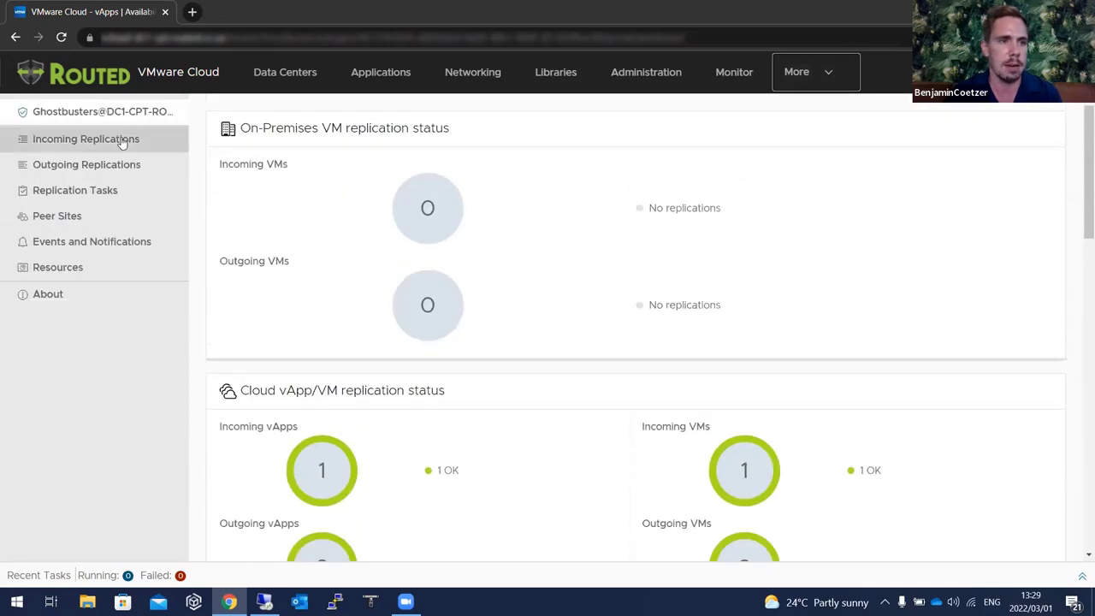
- Open the incoming replications and select the replication of the VM mstr-25cy
{"action": "left_click", "coordinate": [123, 140]}
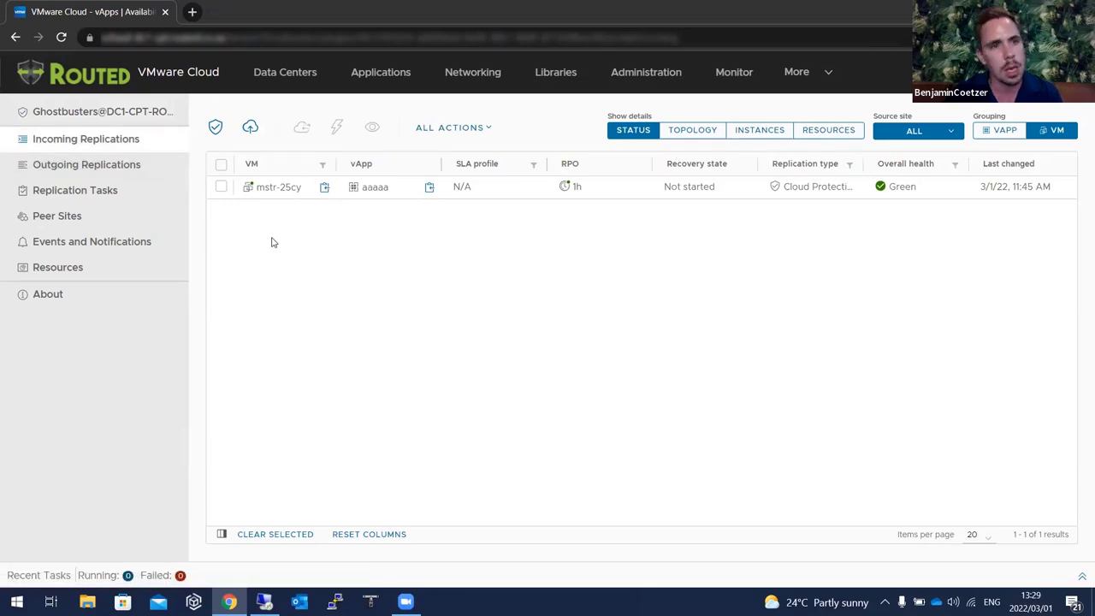
{"action": "left_click", "coordinate": [221, 187]}
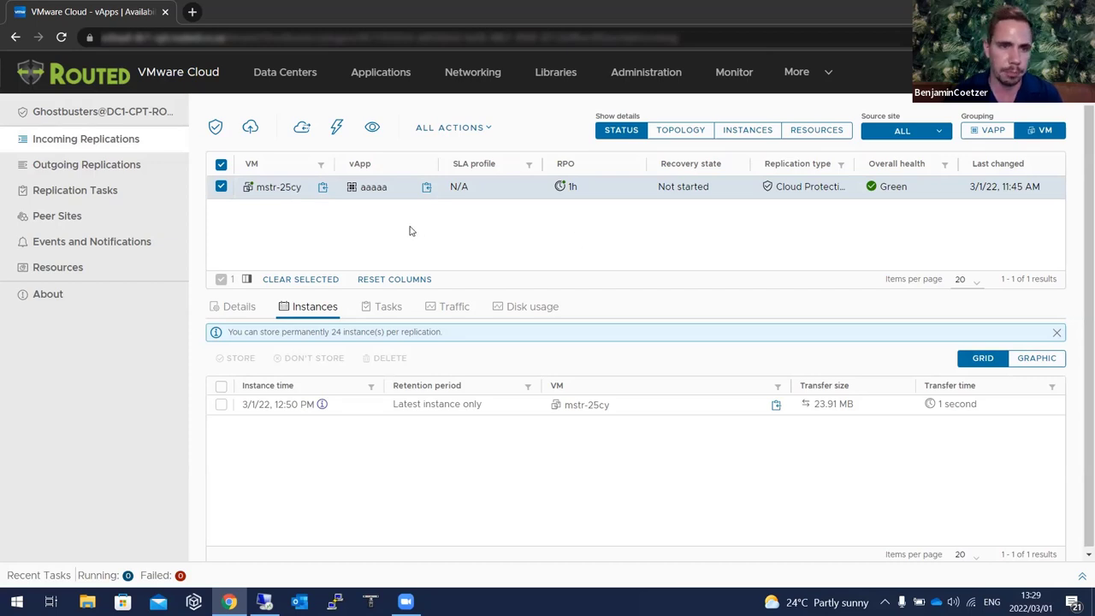
- Review the mstr-25cy replication's details, instances, tasks, traffic and disk usage, and deselect the replication
{"action": "left_click", "coordinate": [238, 308]}
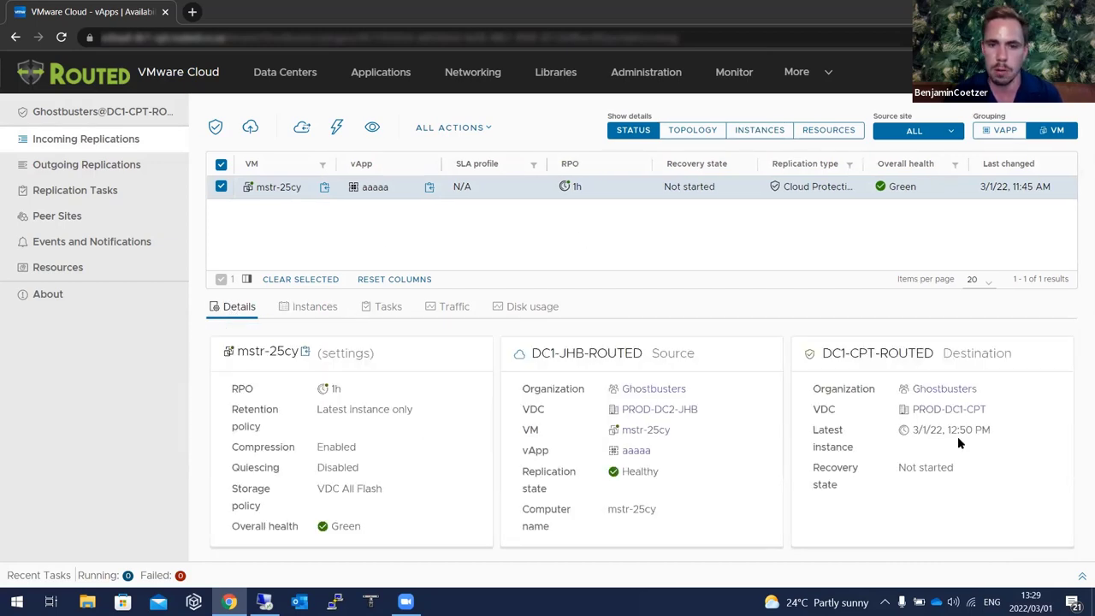
{"action": "left_click", "coordinate": [311, 310]}
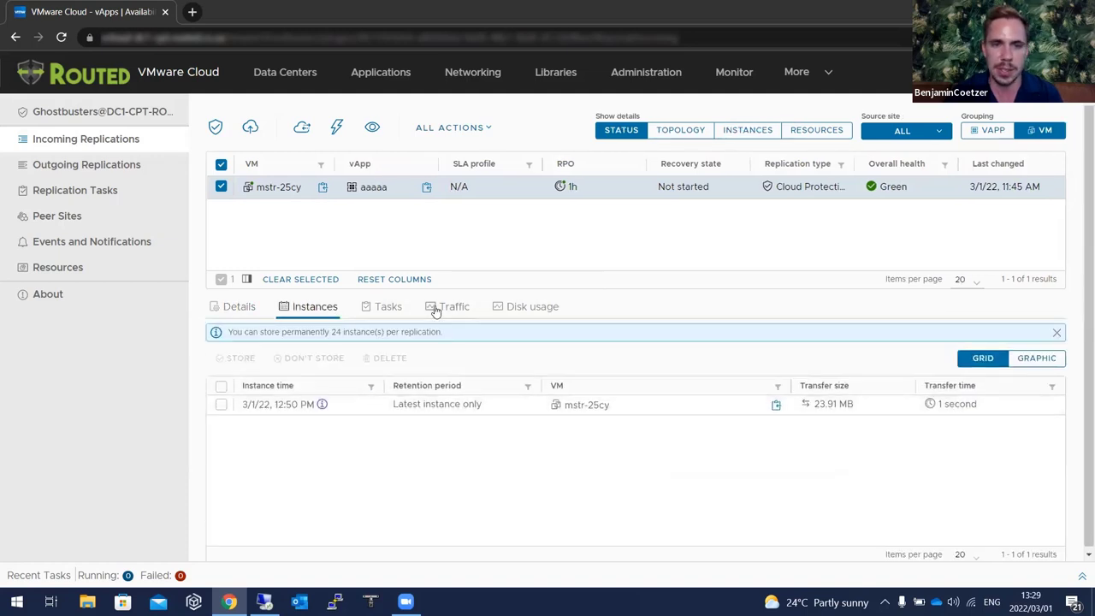
{"action": "left_click", "coordinate": [387, 308]}
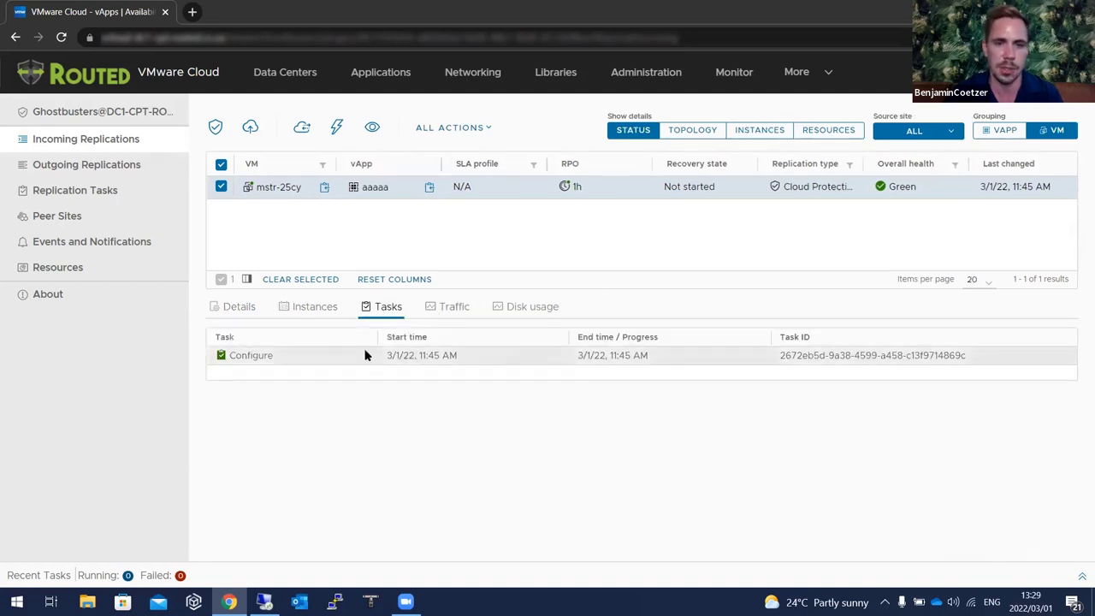
{"action": "left_click", "coordinate": [445, 310]}
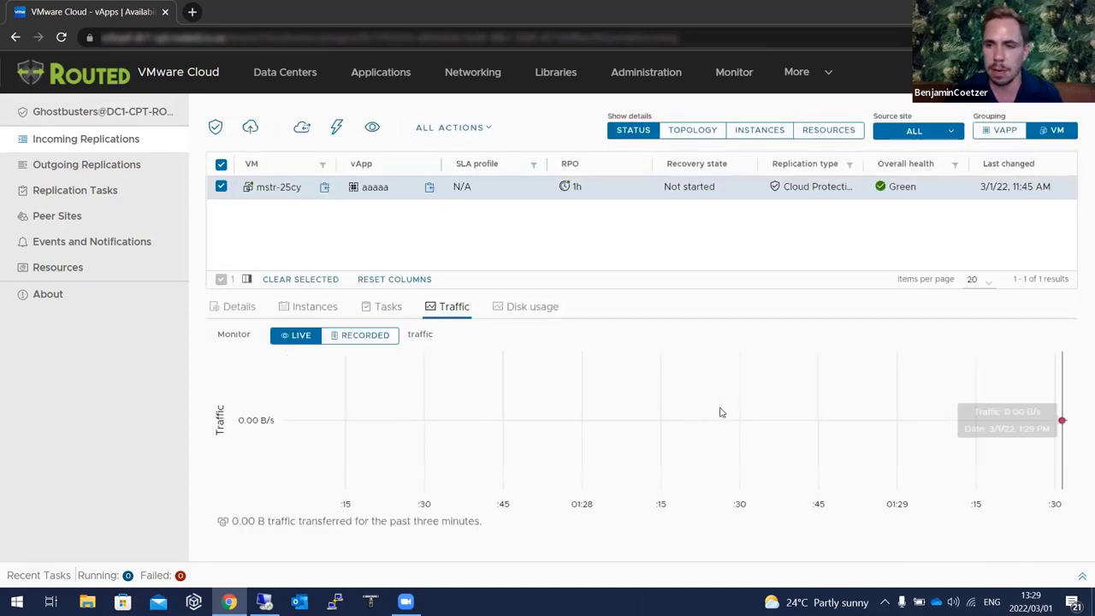
{"action": "left_click", "coordinate": [521, 310]}
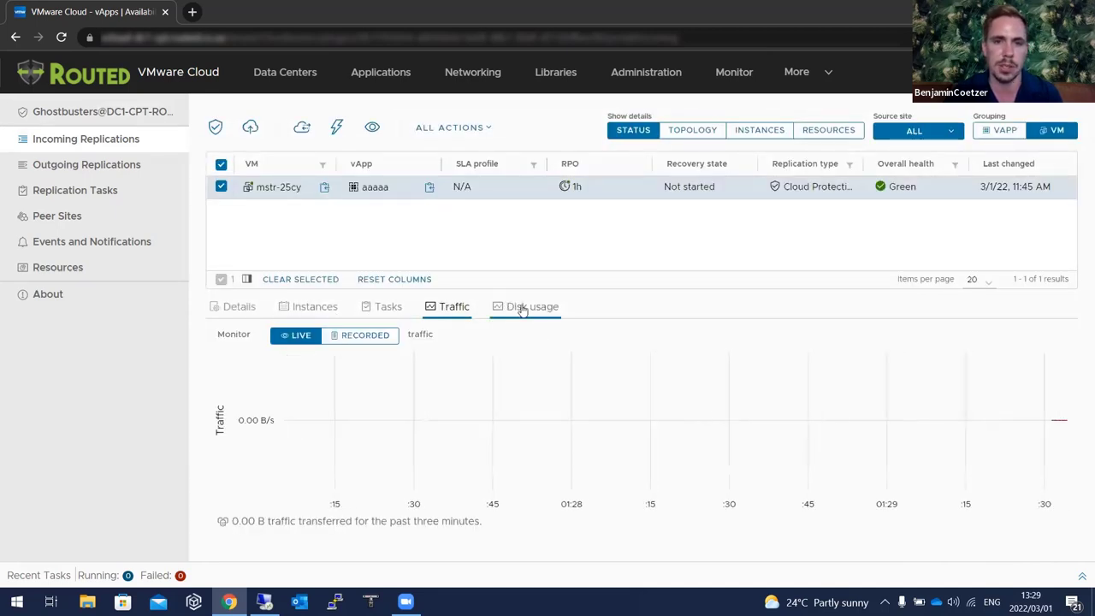
{"action": "left_click", "coordinate": [237, 307]}
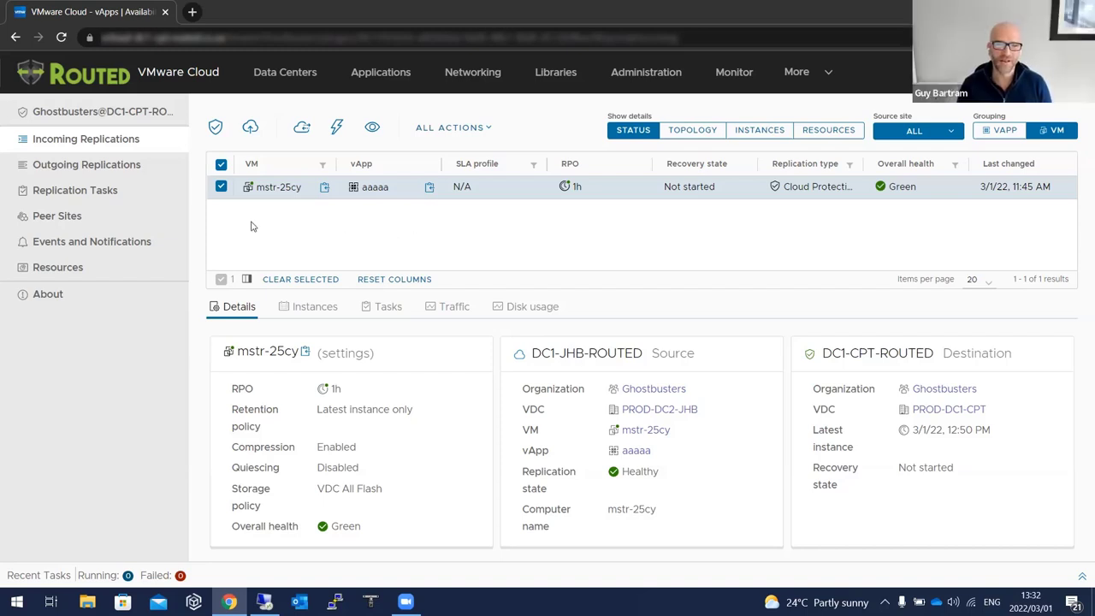
{"action": "left_click", "coordinate": [221, 186]}
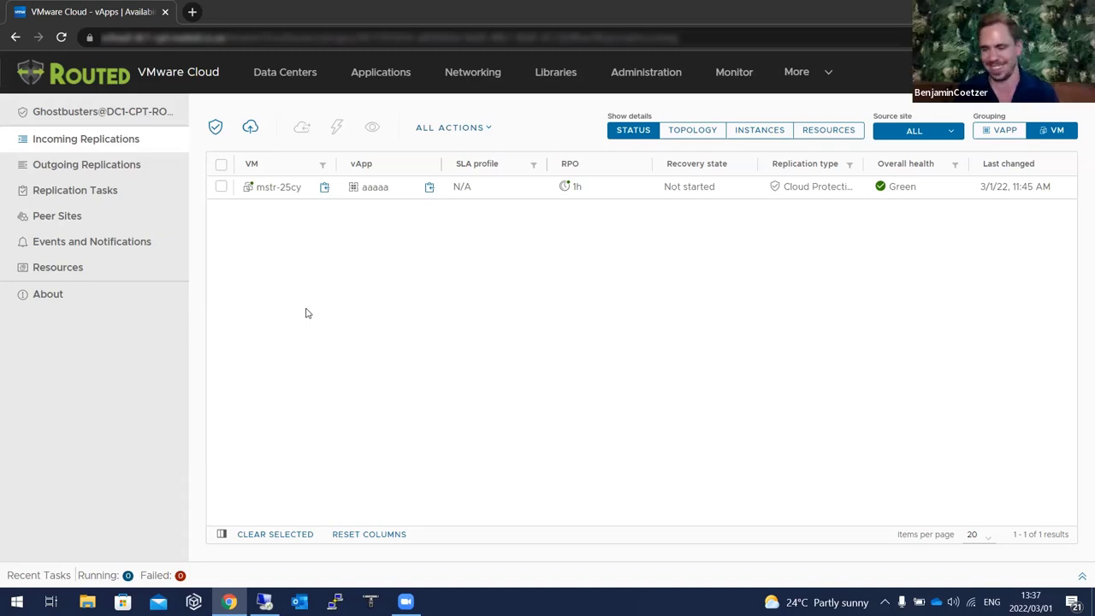
- Open the outgoing replications, start a new protection with destination site DC1-JHB-ROUTED, and log in to its paired organization Ghostbusters
{"action": "left_click", "coordinate": [123, 169]}
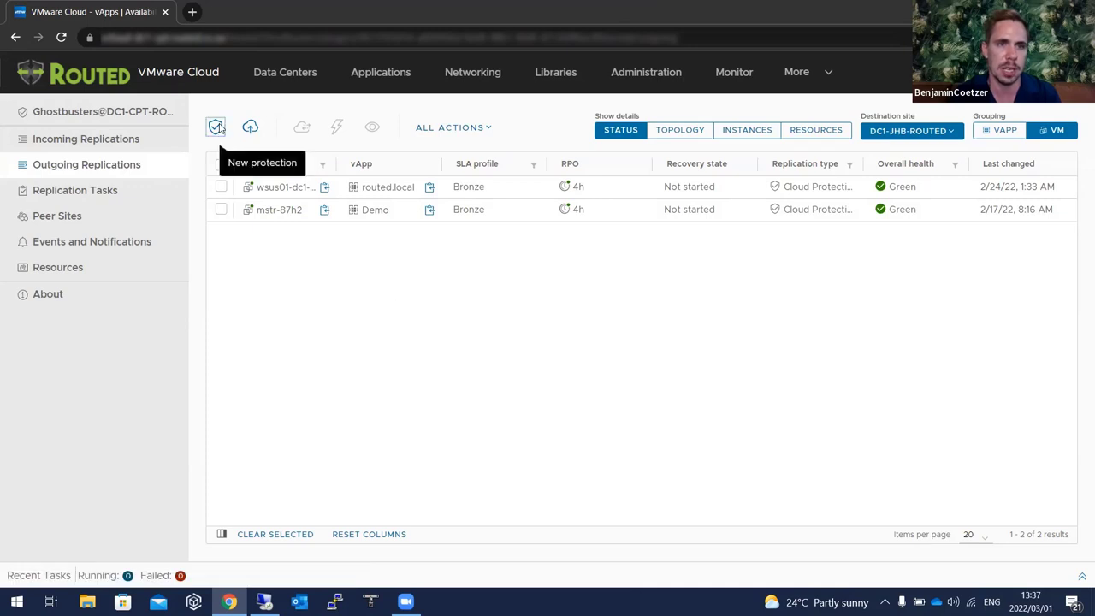
{"action": "left_click", "coordinate": [215, 127]}
{"action": "left_click", "coordinate": [494, 349]}
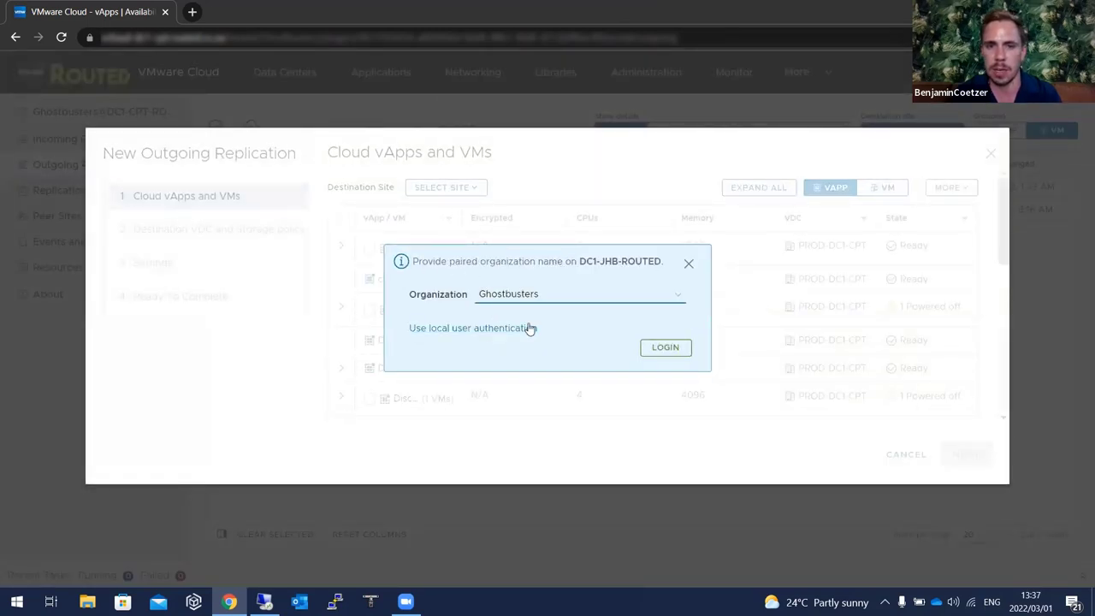
{"action": "left_click_drag", "start_coordinate": [580, 262], "coordinate": [643, 262]}
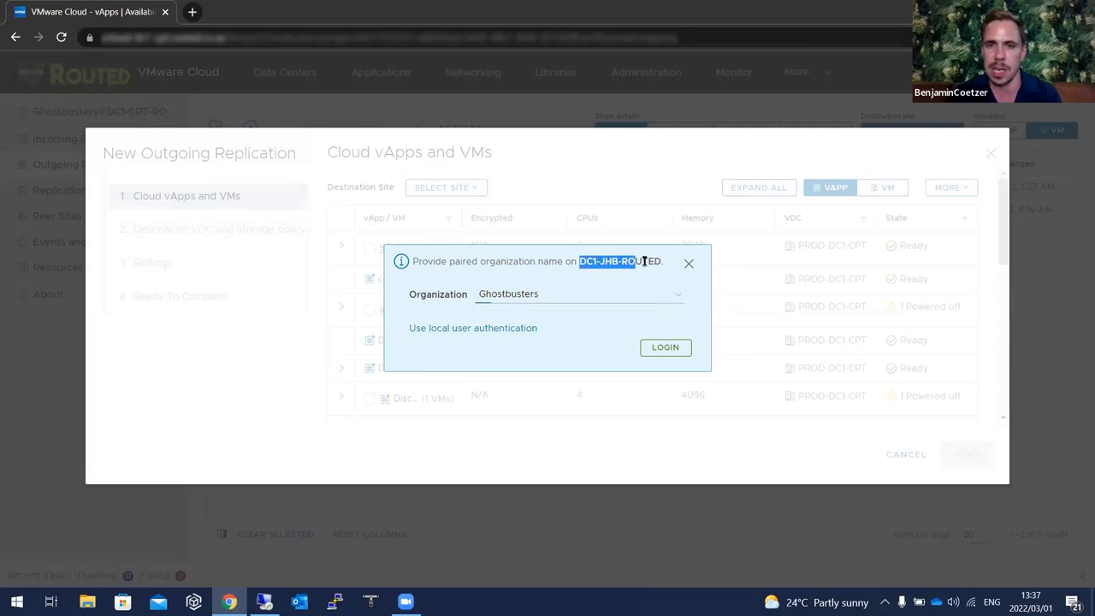
{"action": "left_click", "coordinate": [664, 347]}
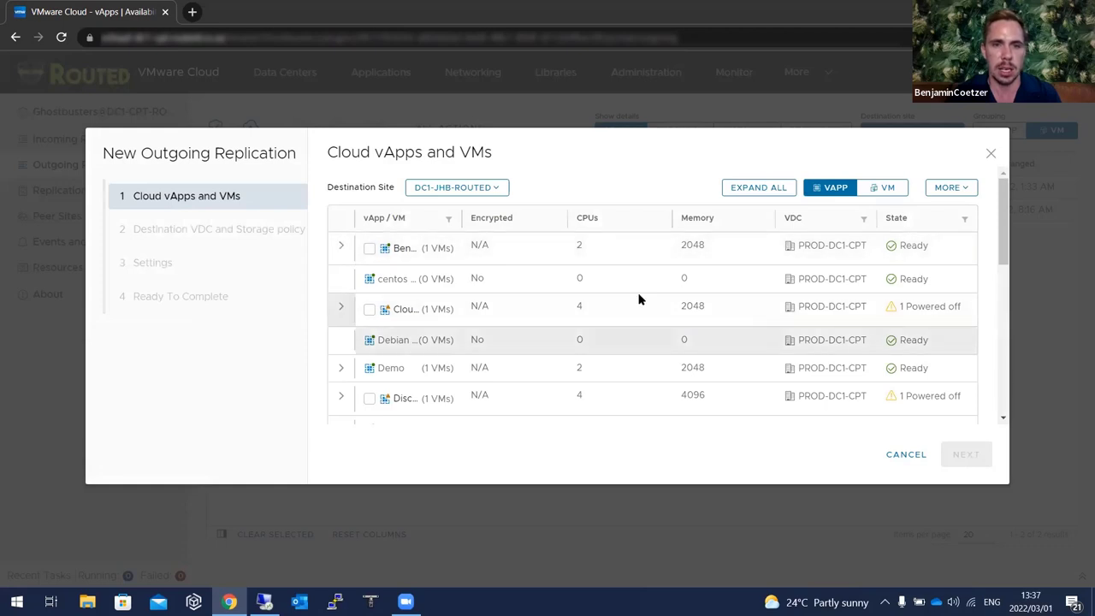
- Select only the VM mstr-9wsx of the FreakyFriday vApp for replication and continue to the destination settings
{"action": "scroll", "coordinate": [429, 293], "scroll_direction": "down", "scroll_amount": 1}
{"action": "scroll", "coordinate": [432, 290], "scroll_direction": "down", "scroll_amount": 1}
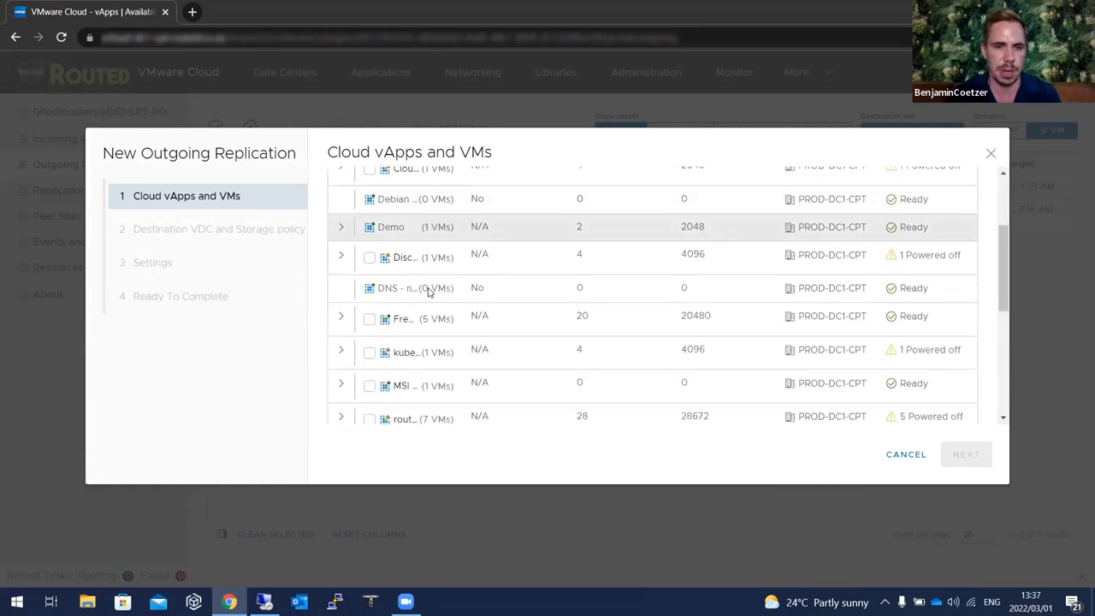
{"action": "scroll", "coordinate": [466, 277], "scroll_direction": "up", "scroll_amount": 3}
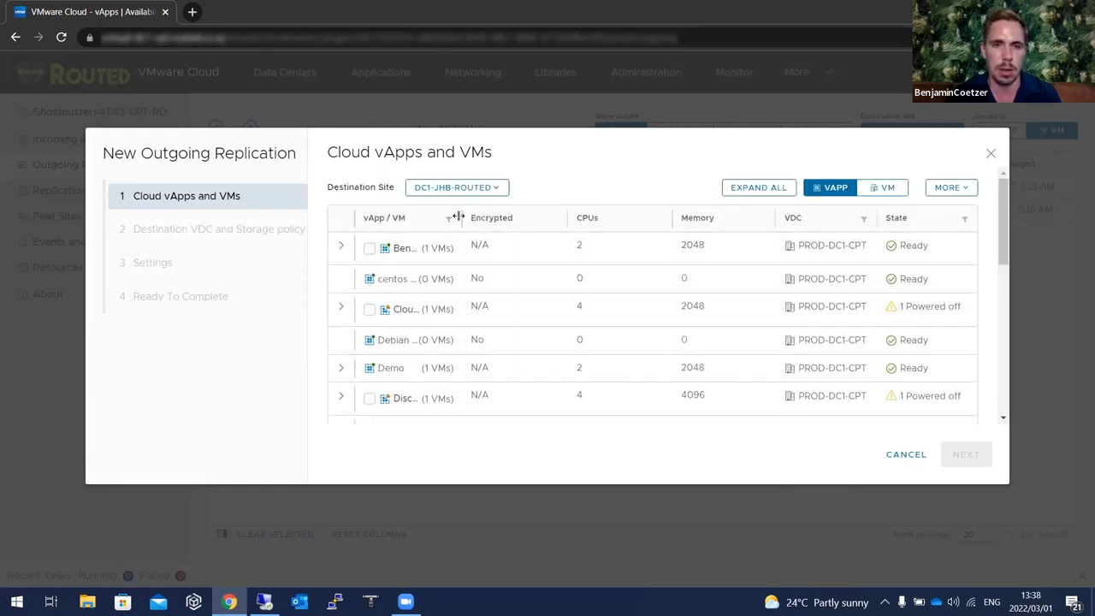
{"action": "scroll", "coordinate": [471, 403], "scroll_direction": "down", "scroll_amount": 2}
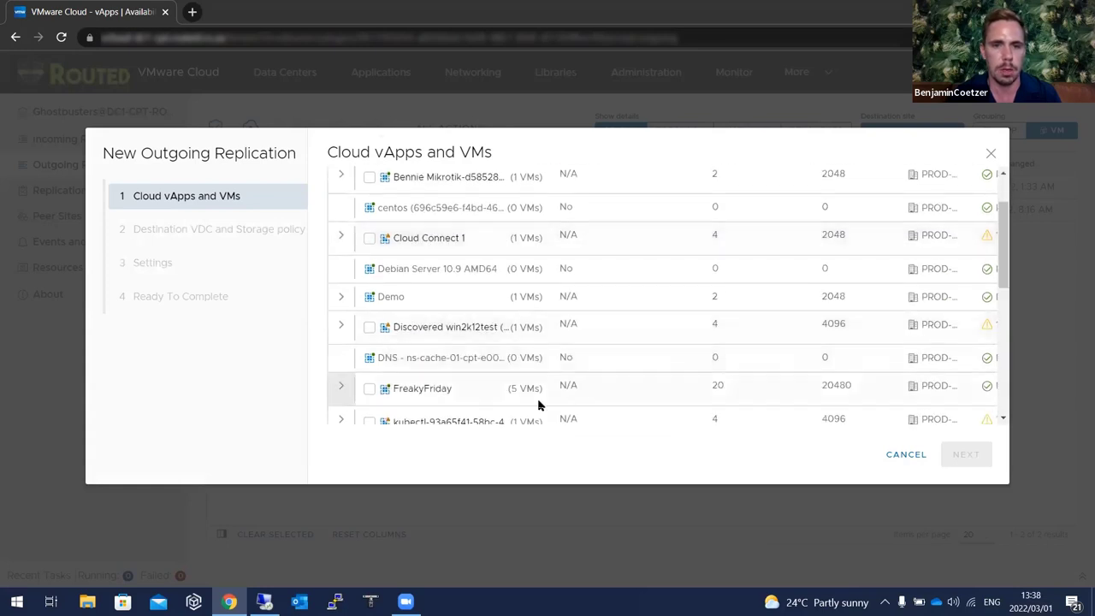
{"action": "scroll", "coordinate": [471, 306], "scroll_direction": "down", "scroll_amount": 3}
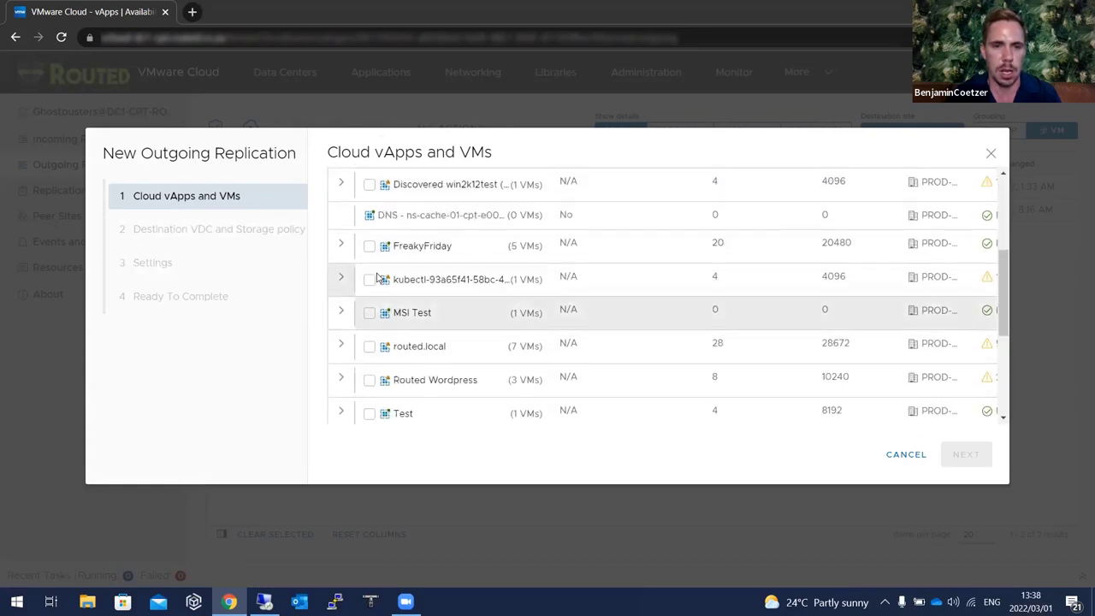
{"action": "left_click", "coordinate": [340, 245]}
{"action": "left_click", "coordinate": [385, 272]}
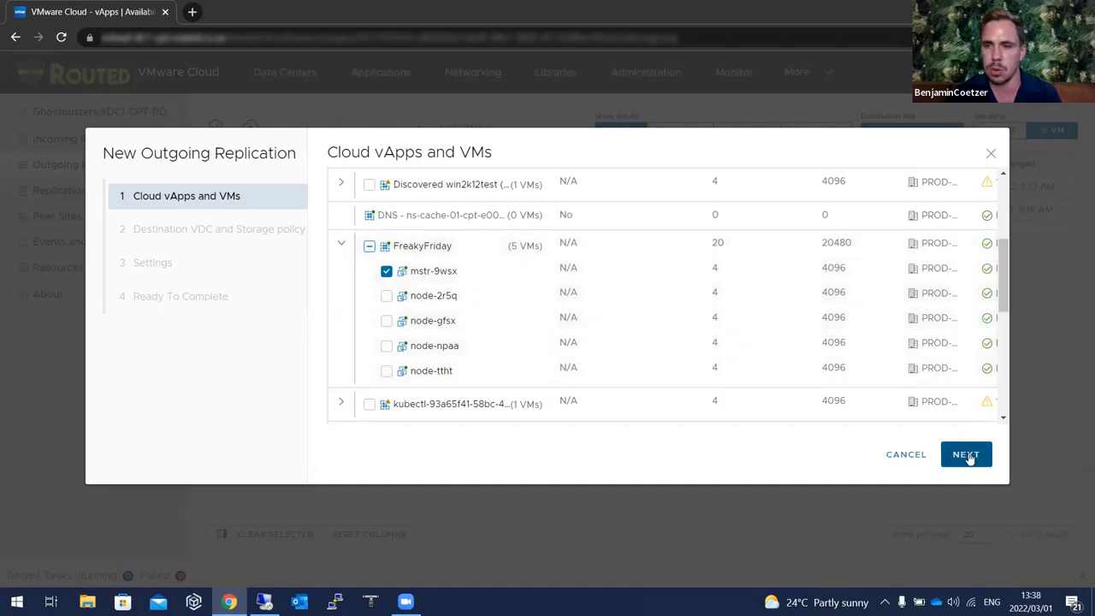
{"action": "left_click", "coordinate": [368, 245]}
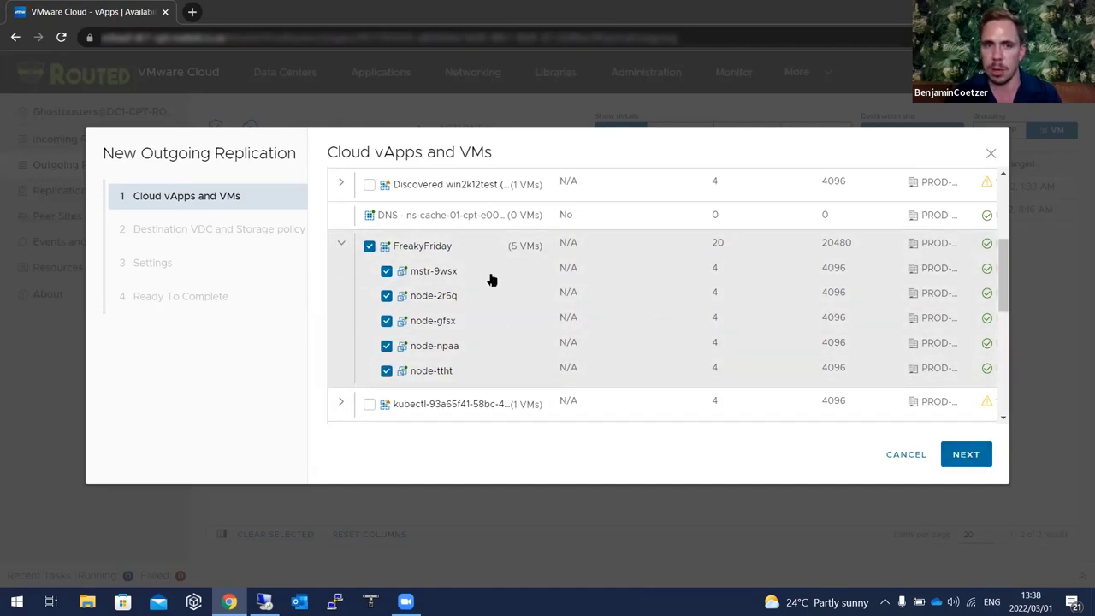
{"action": "left_click", "coordinate": [368, 246]}
{"action": "left_click", "coordinate": [440, 271]}
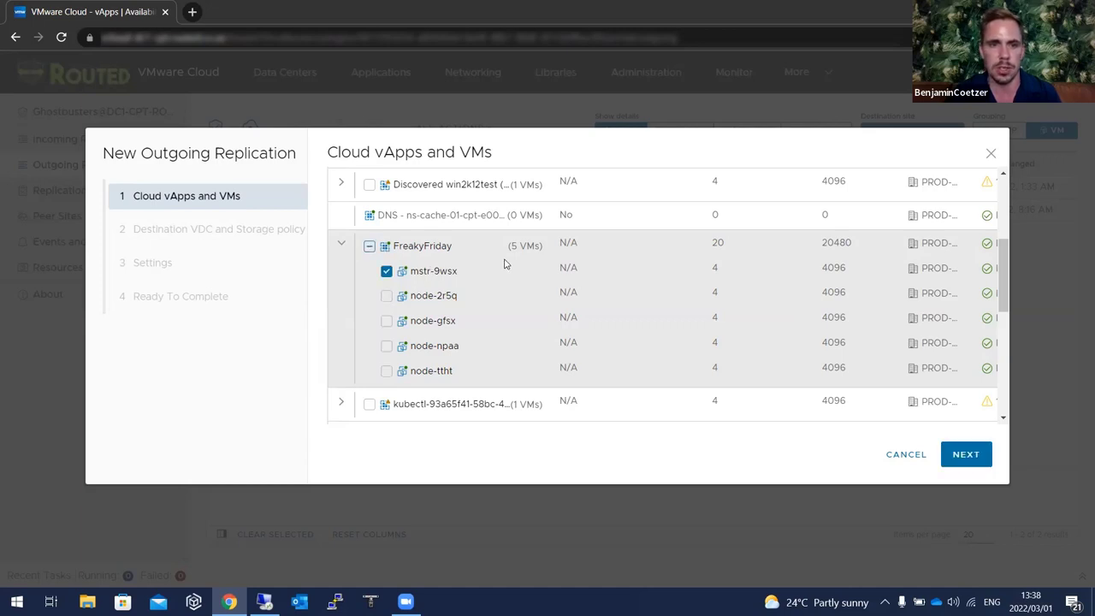
{"action": "left_click", "coordinate": [969, 454]}
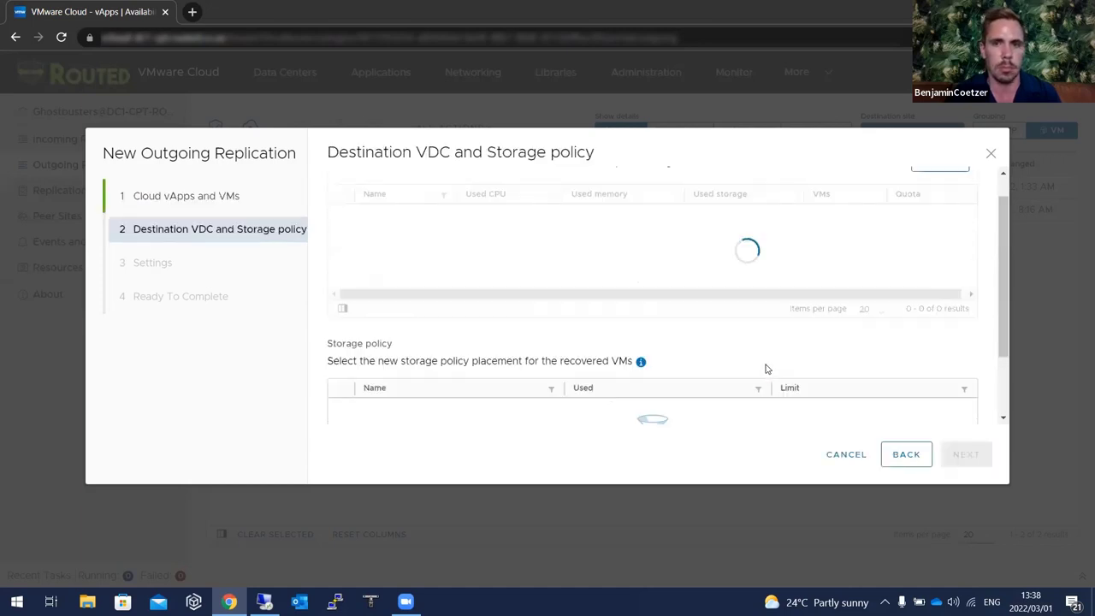
- Choose PROD-DC1-JHB as the replication's target data center with the VDC All Flash storage policy and continue to the settings
{"action": "left_click_drag", "start_coordinate": [439, 224], "coordinate": [479, 224]}
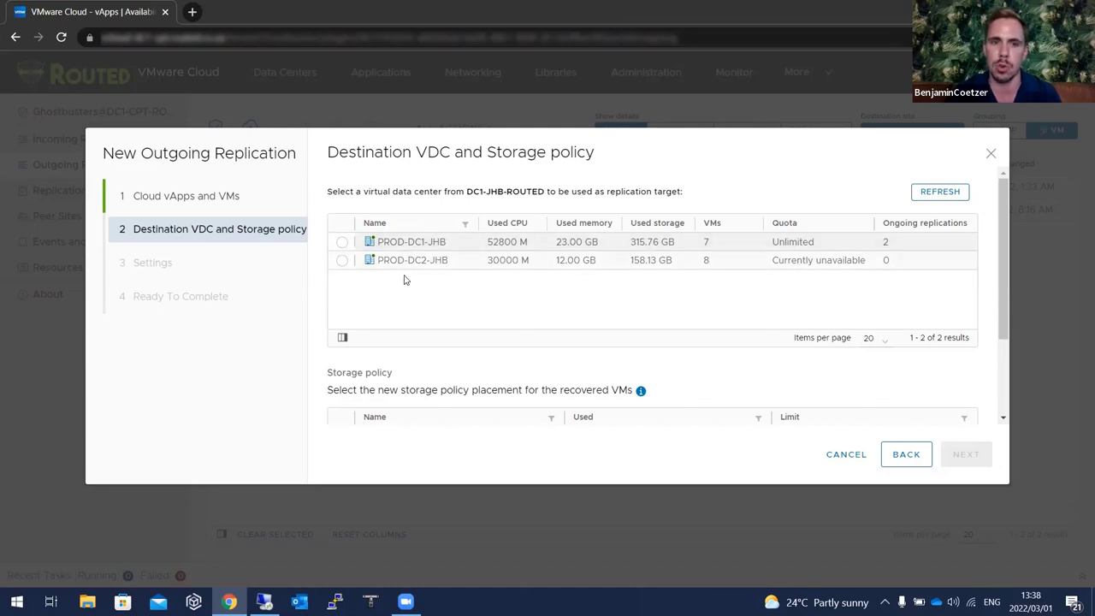
{"action": "left_click", "coordinate": [342, 243]}
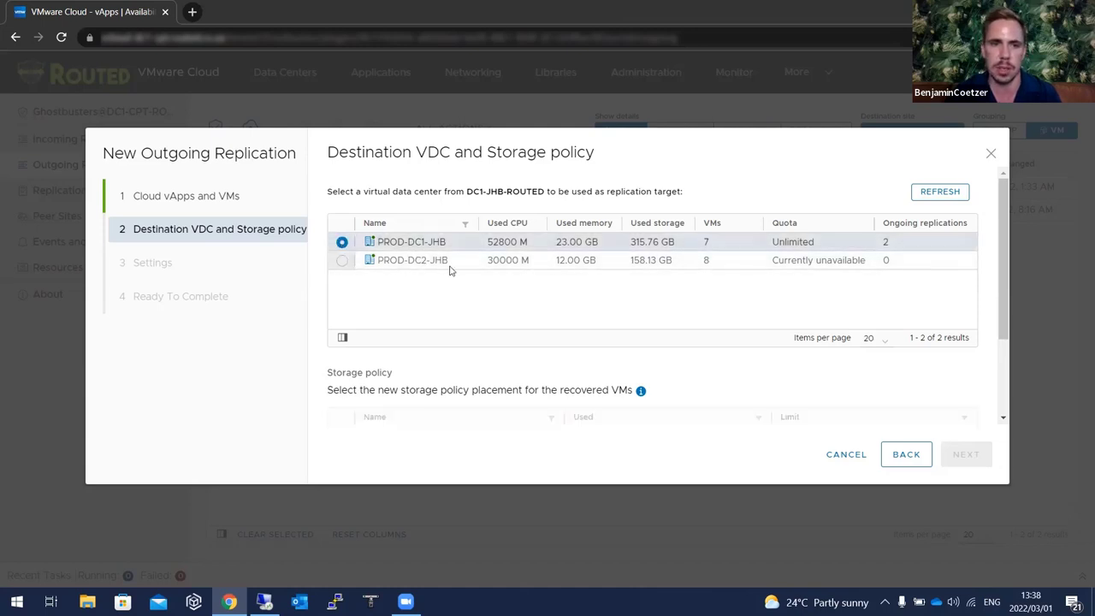
{"action": "scroll", "coordinate": [604, 306], "scroll_direction": "down", "scroll_amount": 3}
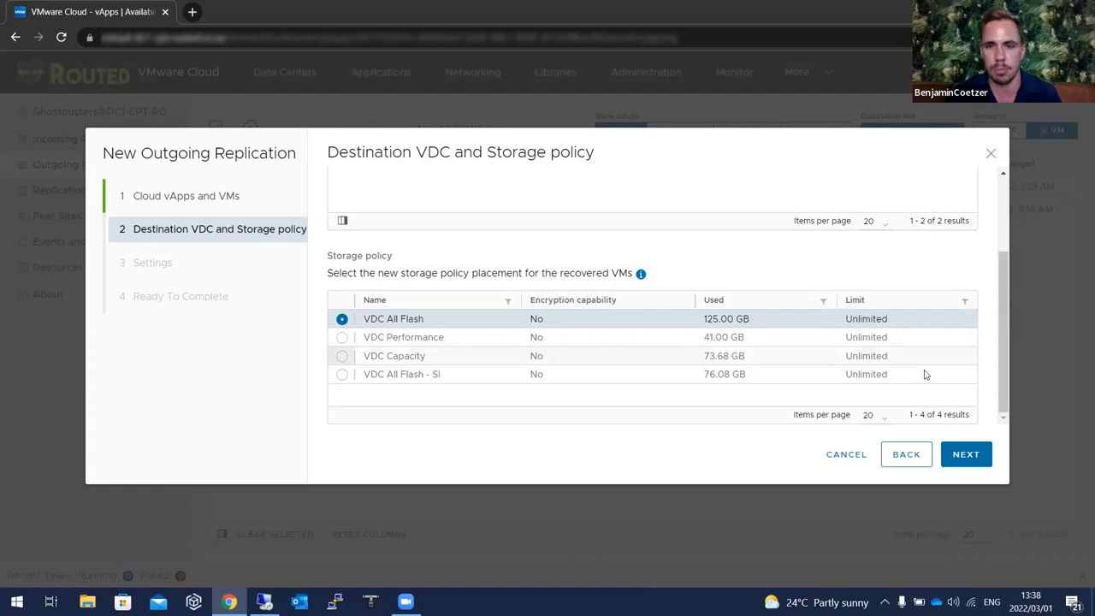
{"action": "left_click", "coordinate": [964, 455]}
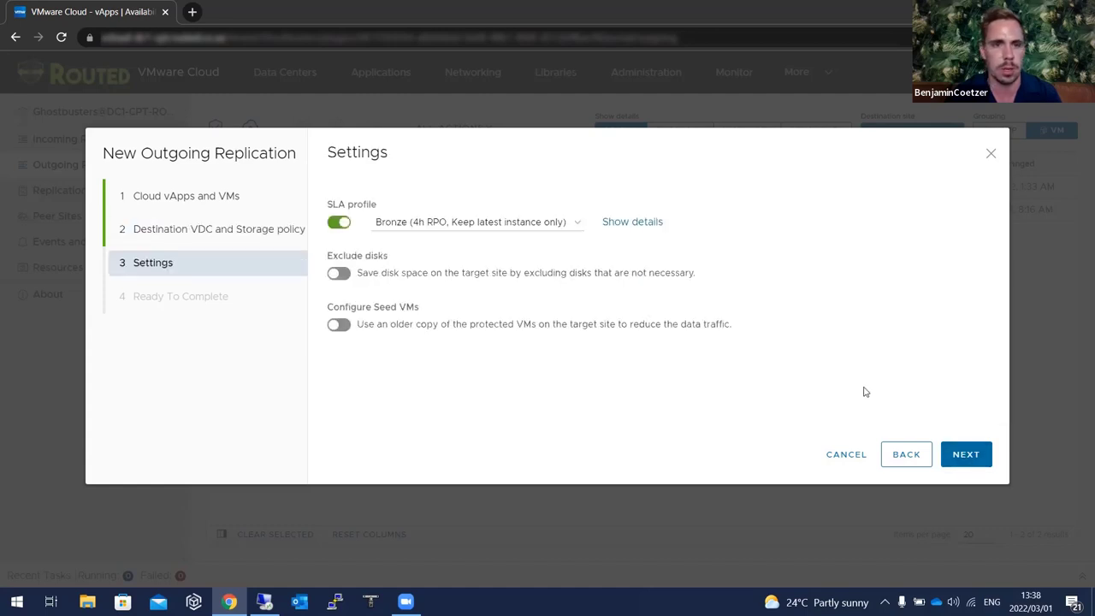
- Review the available SLA profiles and show the Bronze profile's RPO, retention and synchronization details
{"action": "left_click", "coordinate": [446, 225]}
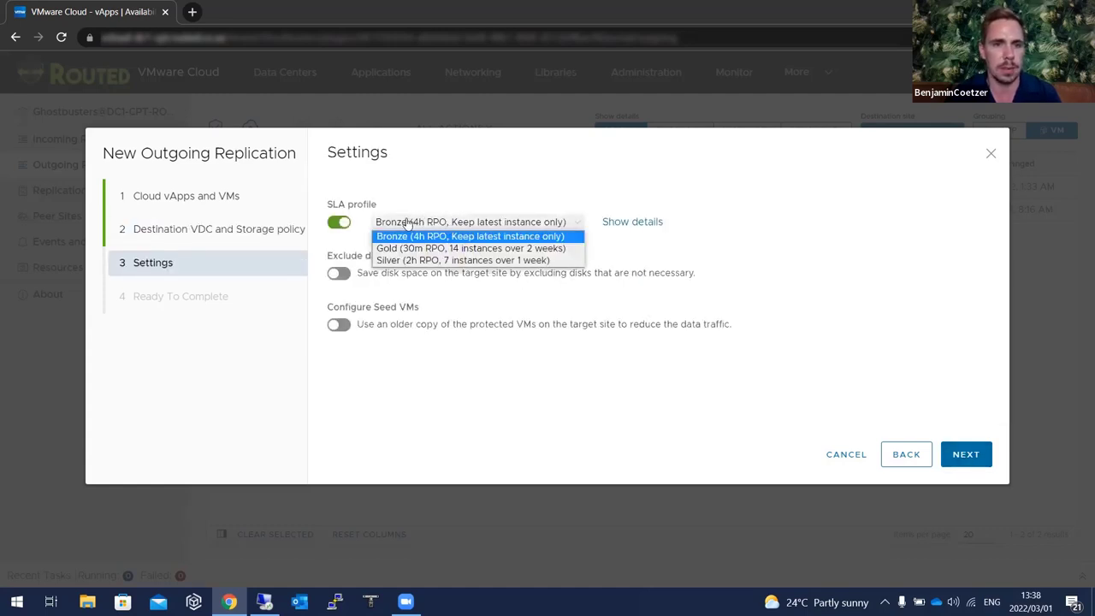
{"action": "left_click", "coordinate": [430, 224]}
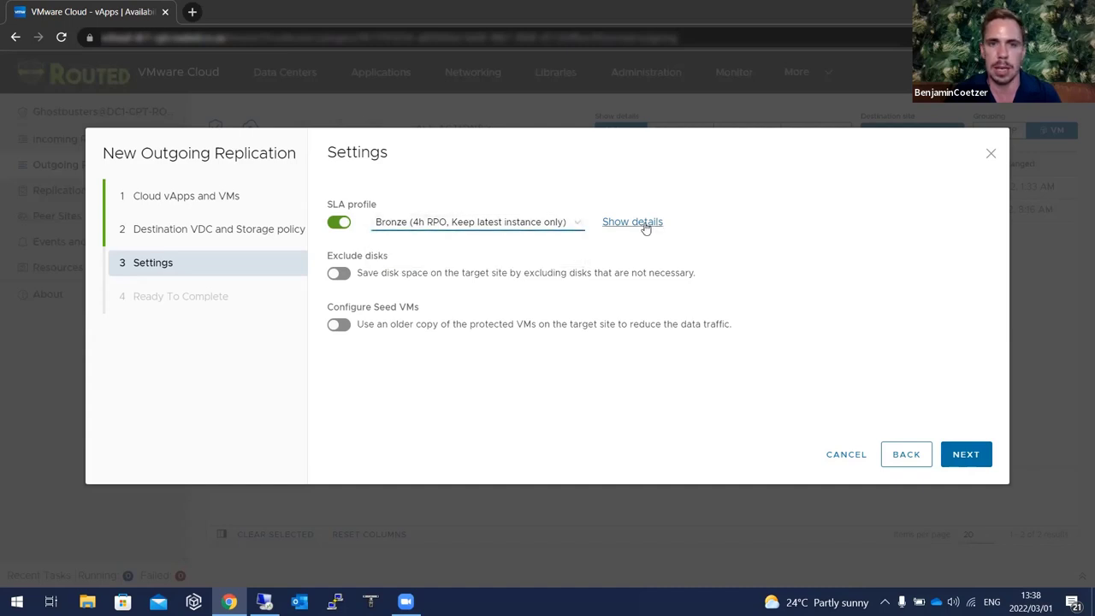
{"action": "left_click", "coordinate": [645, 226]}
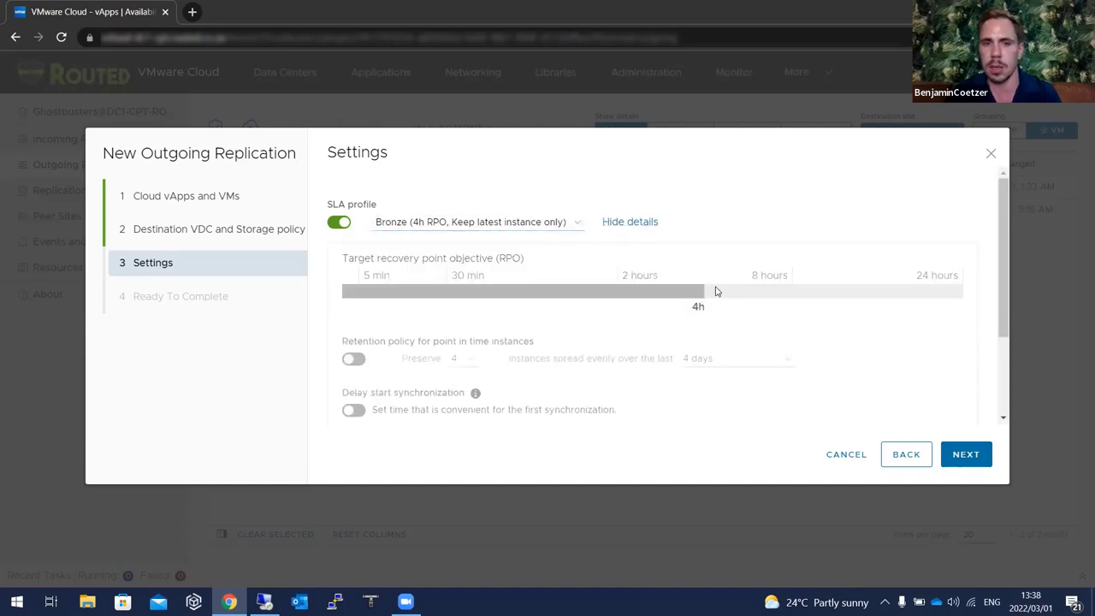
{"action": "scroll", "coordinate": [726, 307], "scroll_direction": "down", "scroll_amount": 3}
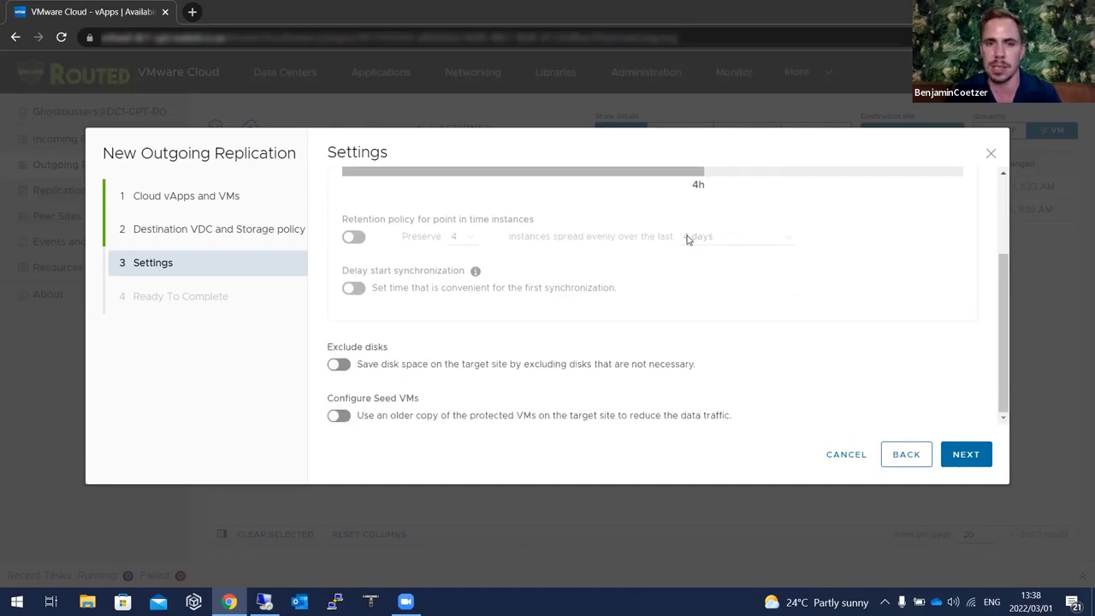
{"action": "scroll", "coordinate": [683, 254], "scroll_direction": "up", "scroll_amount": 3}
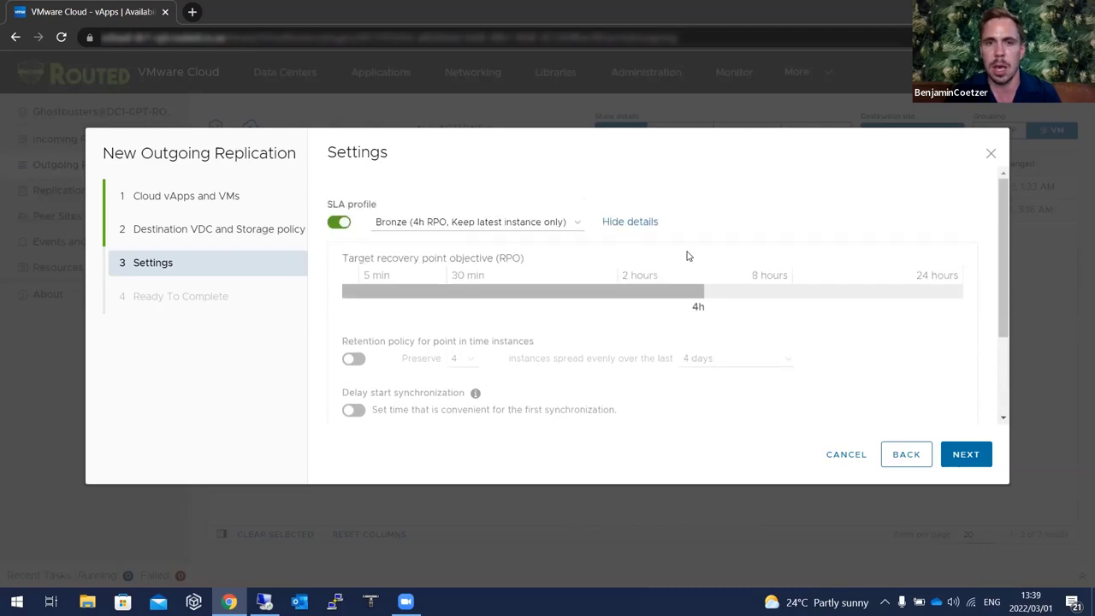
{"action": "left_click", "coordinate": [542, 221]}
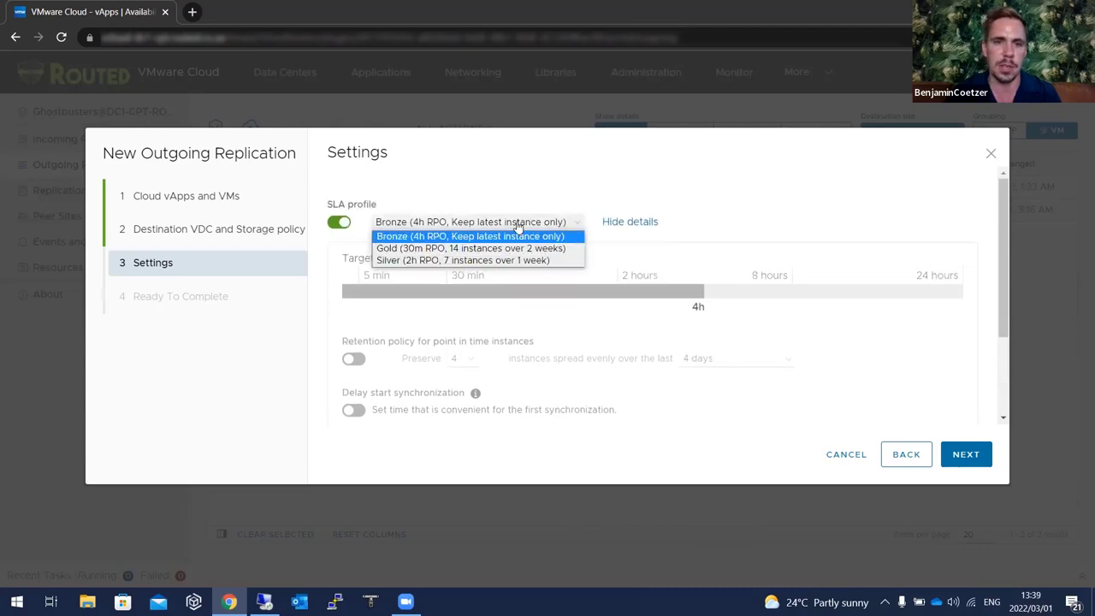
{"action": "left_click", "coordinate": [516, 224]}
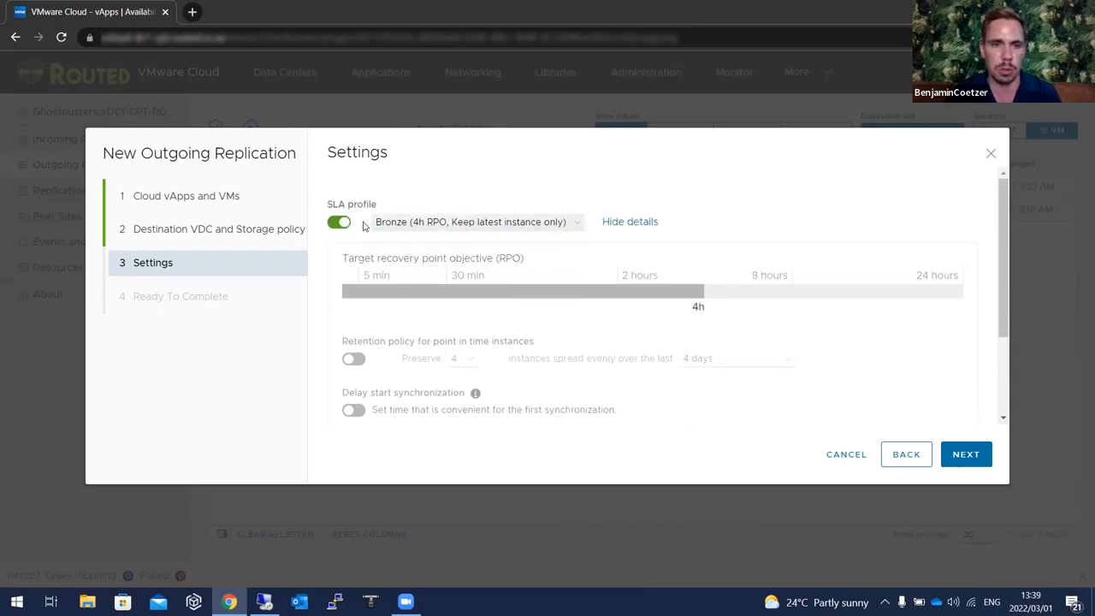
- Turn off the SLA profile and set a custom target recovery point objective (RPO) of 35 minutes
{"action": "left_click", "coordinate": [339, 221]}
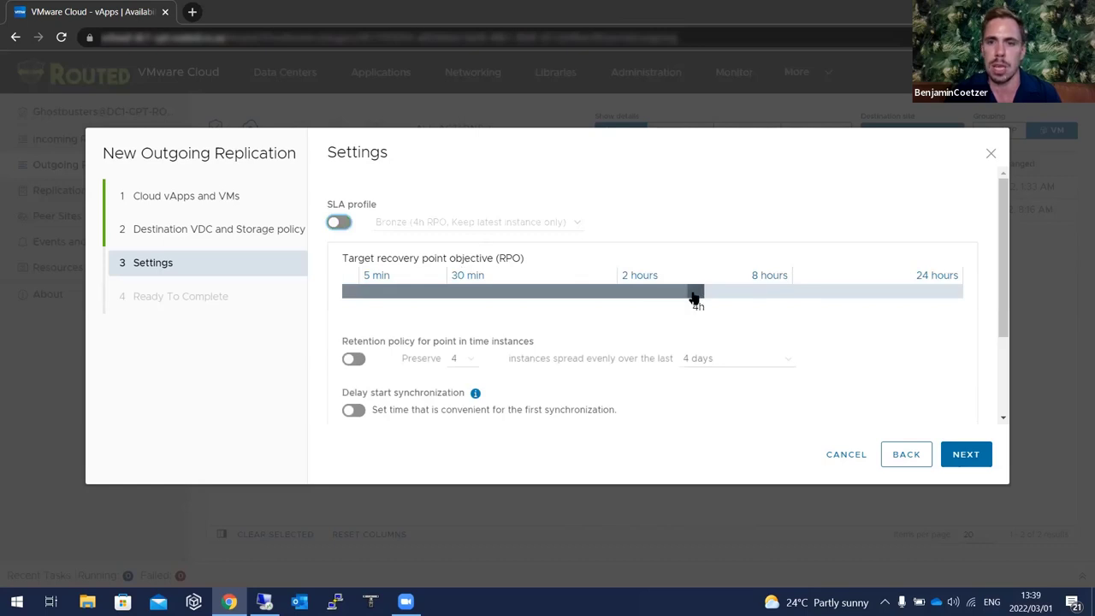
{"action": "left_click_drag", "start_coordinate": [696, 291], "coordinate": [454, 292]}
{"action": "scroll", "coordinate": [507, 351], "scroll_direction": "down", "scroll_amount": 1}
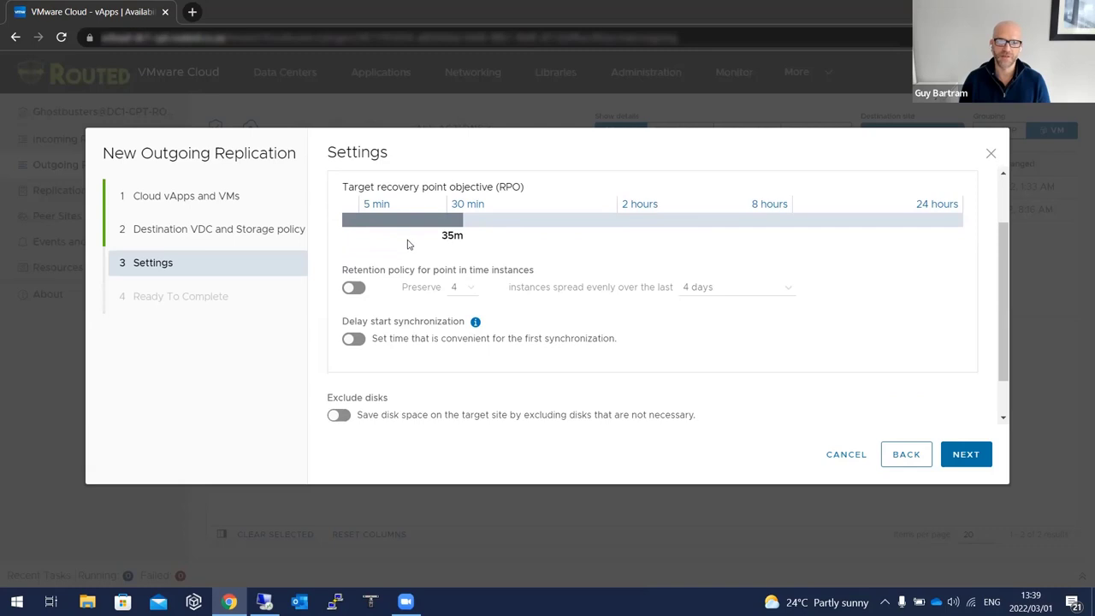
{"action": "scroll", "coordinate": [485, 283], "scroll_direction": "up", "scroll_amount": 1}
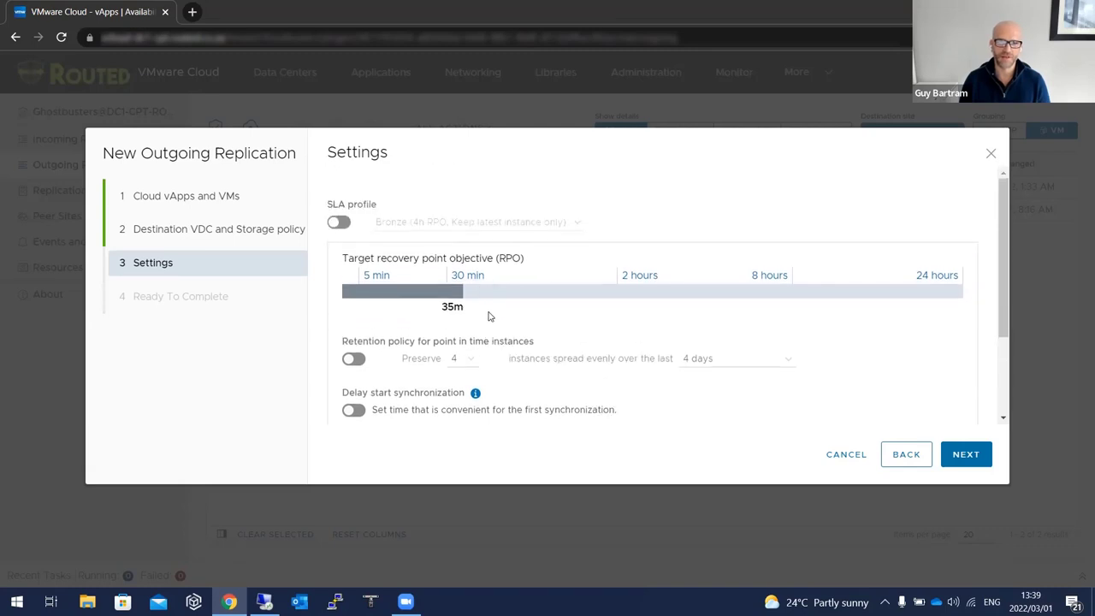
{"action": "left_click_drag", "start_coordinate": [434, 302], "coordinate": [350, 293]}
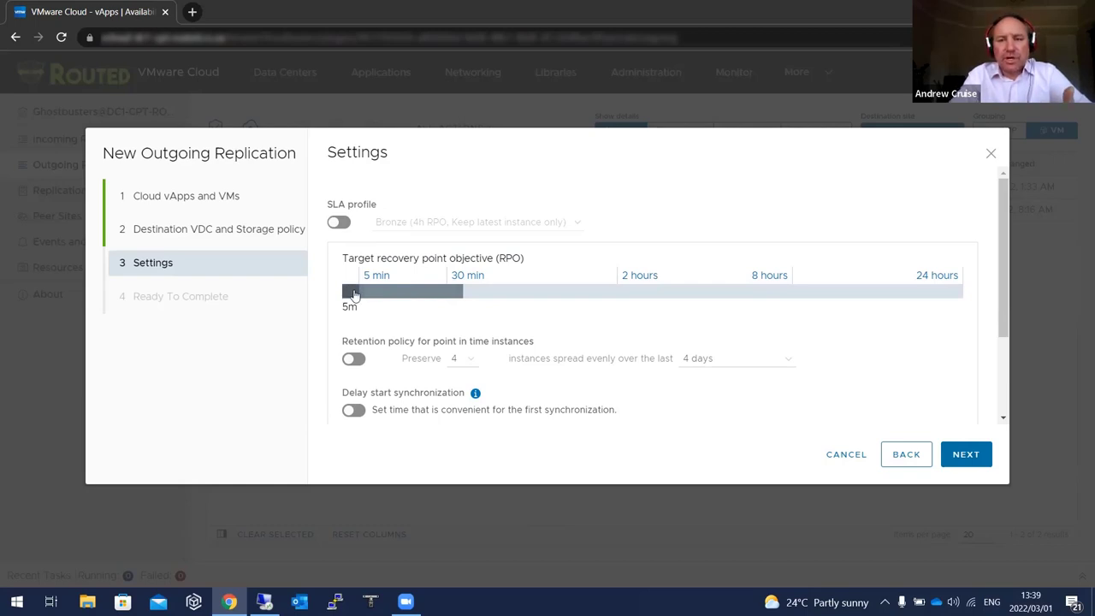
{"action": "left_click_drag", "start_coordinate": [354, 294], "coordinate": [453, 292]}
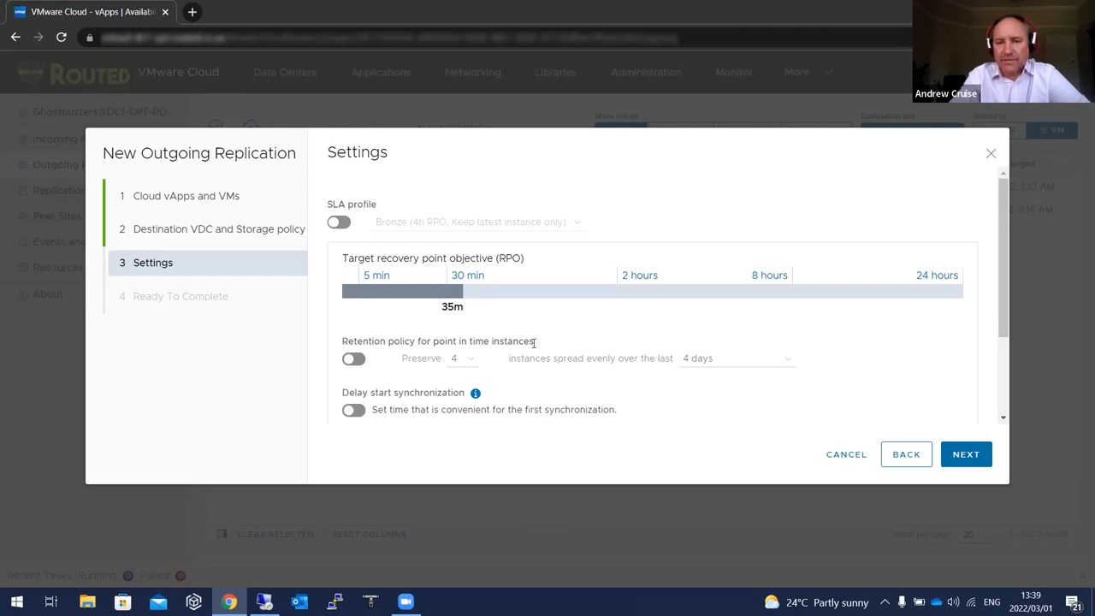
{"action": "scroll", "coordinate": [556, 384], "scroll_direction": "down", "scroll_amount": 2}
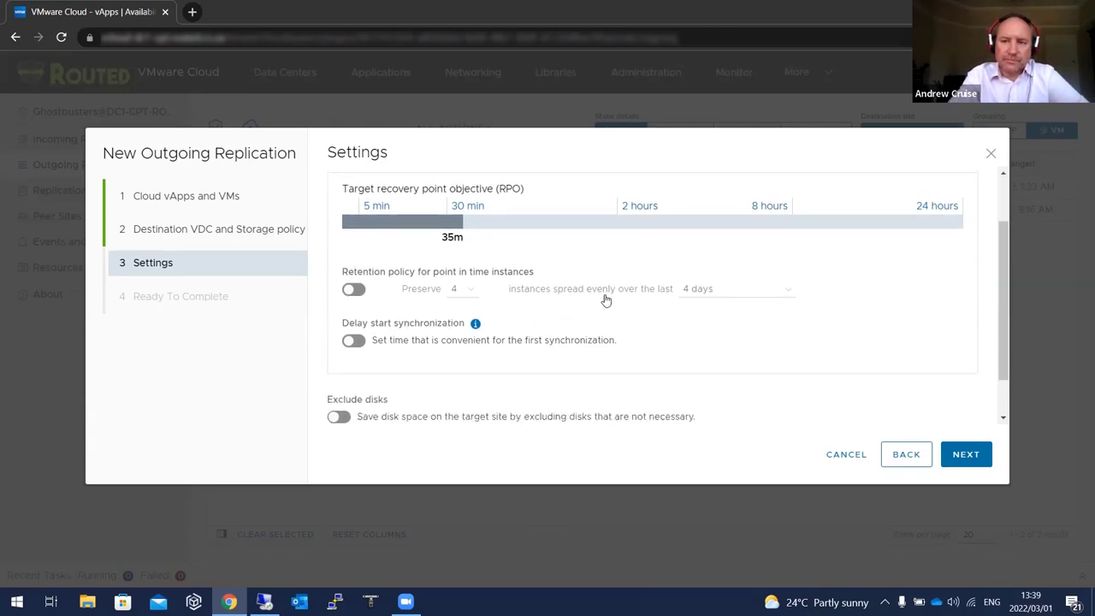
{"action": "scroll", "coordinate": [599, 300], "scroll_direction": "up", "scroll_amount": 2}
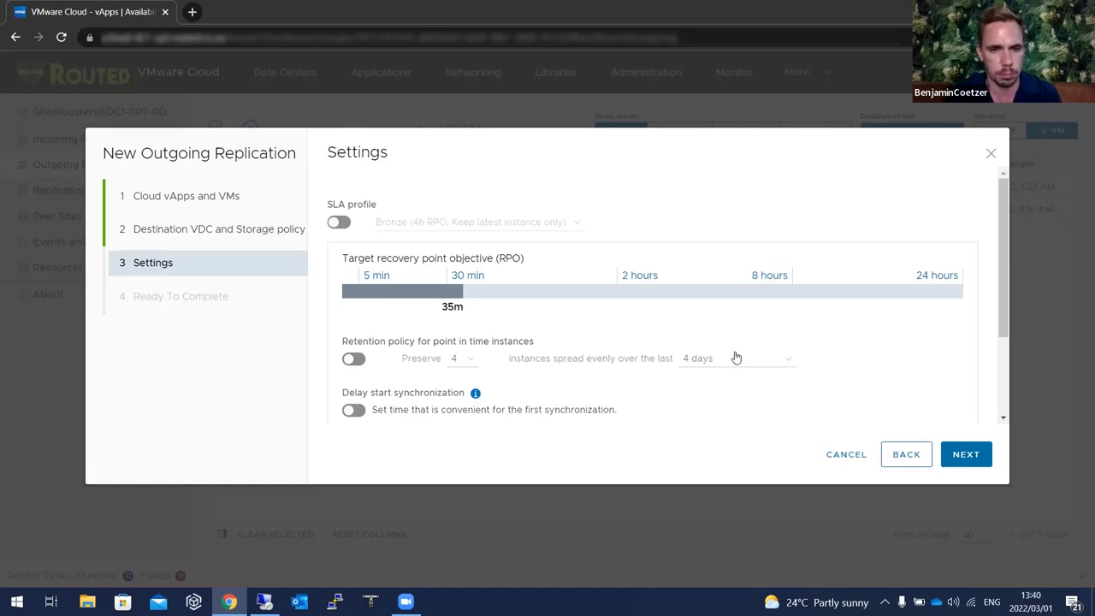
- Enable the retention policy for point in time instances and check the choices for the number of instances to preserve
{"action": "scroll", "coordinate": [353, 295], "scroll_direction": "down", "scroll_amount": 1}
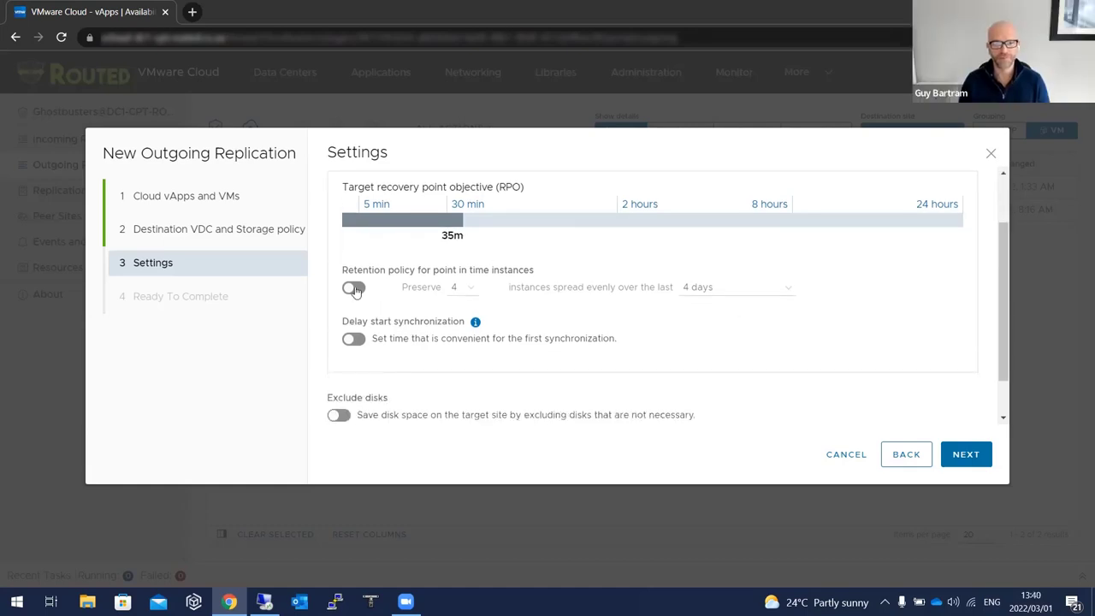
{"action": "left_click", "coordinate": [353, 289]}
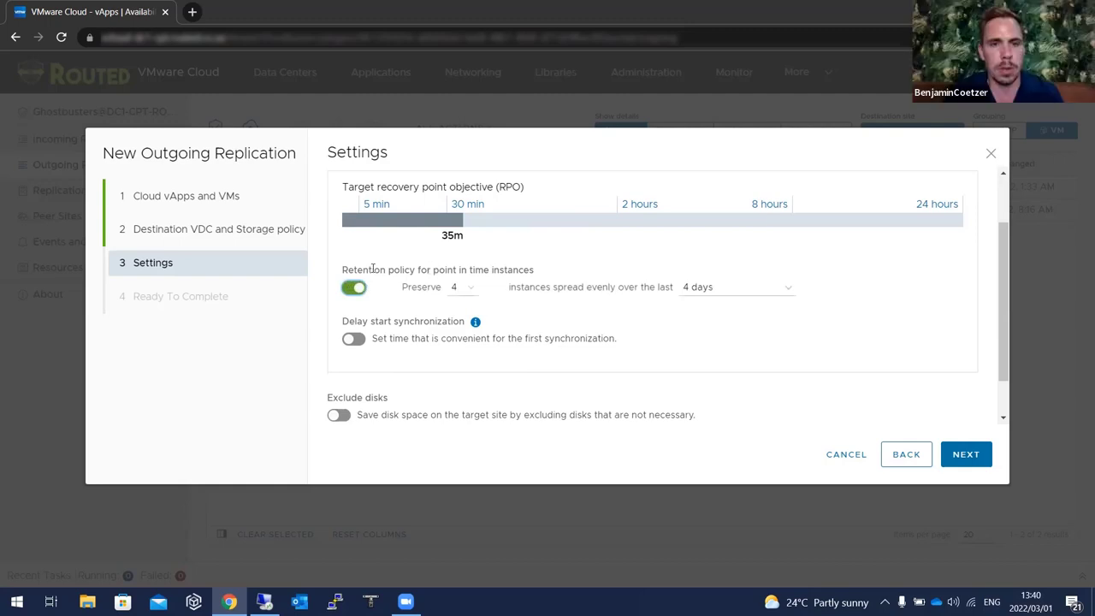
{"action": "left_click_drag", "start_coordinate": [372, 270], "coordinate": [548, 273]}
{"action": "left_click", "coordinate": [506, 265]}
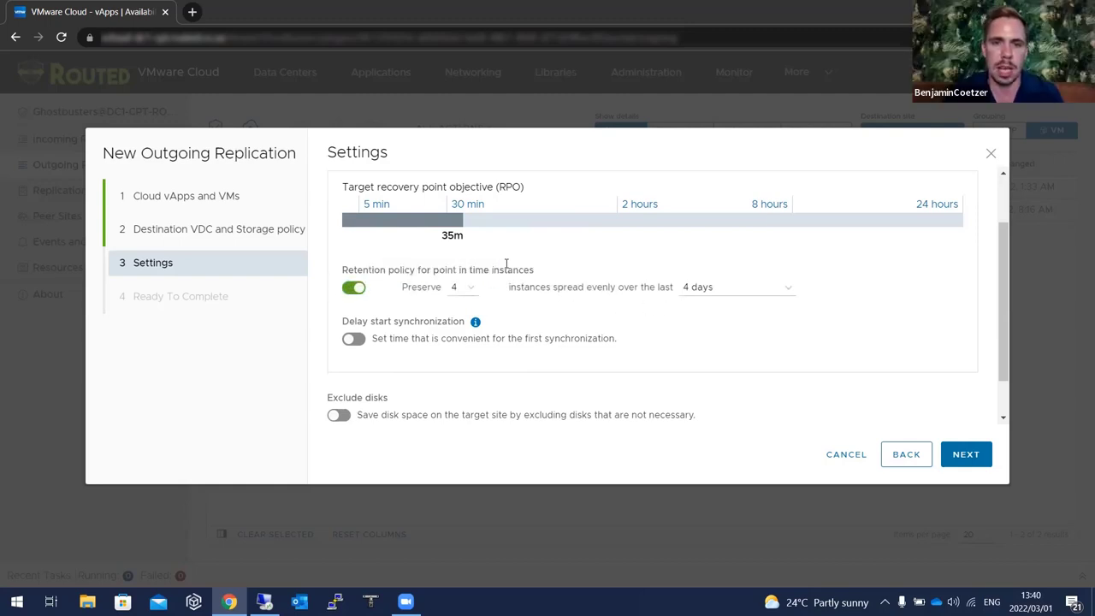
{"action": "left_click", "coordinate": [469, 290]}
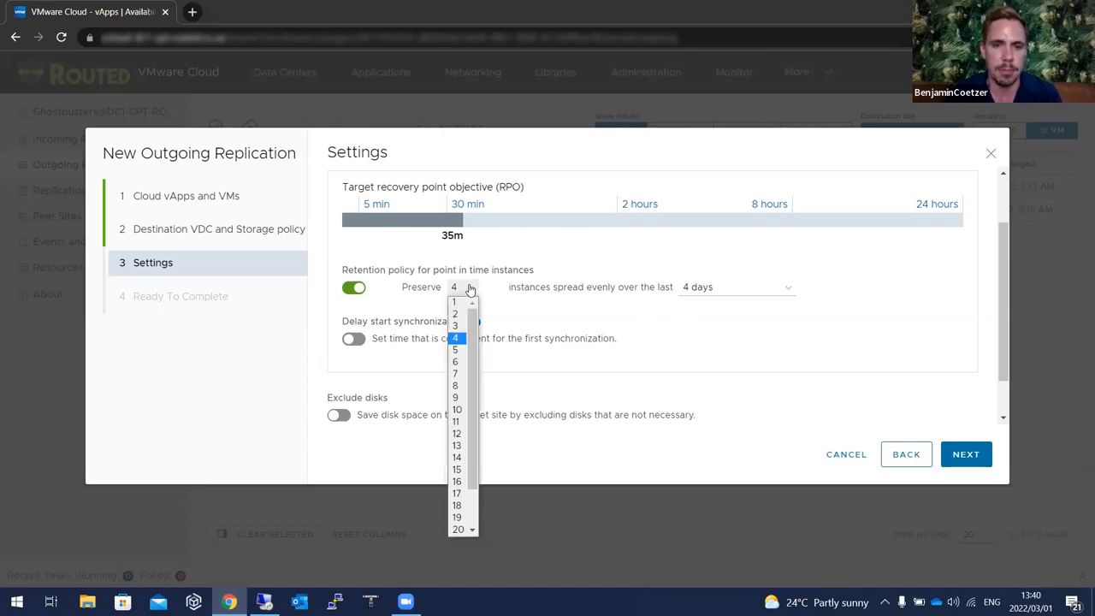
{"action": "left_click", "coordinate": [469, 290]}
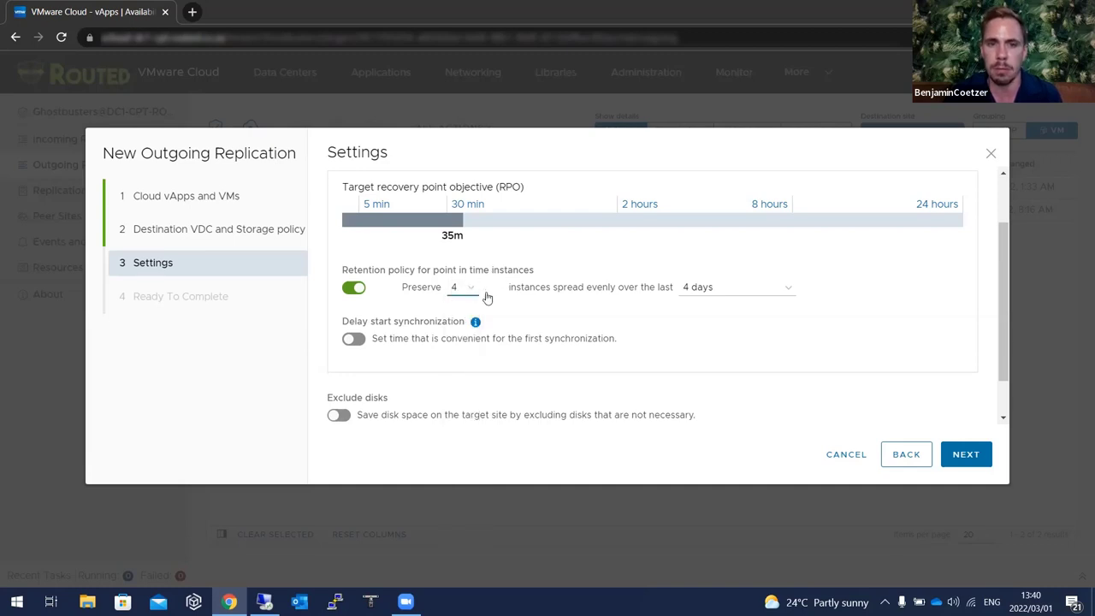
- Review the target RPO and the choices for the number of point in time instances to preserve in the replication settings
{"action": "scroll", "coordinate": [494, 289], "scroll_direction": "up", "scroll_amount": 2}
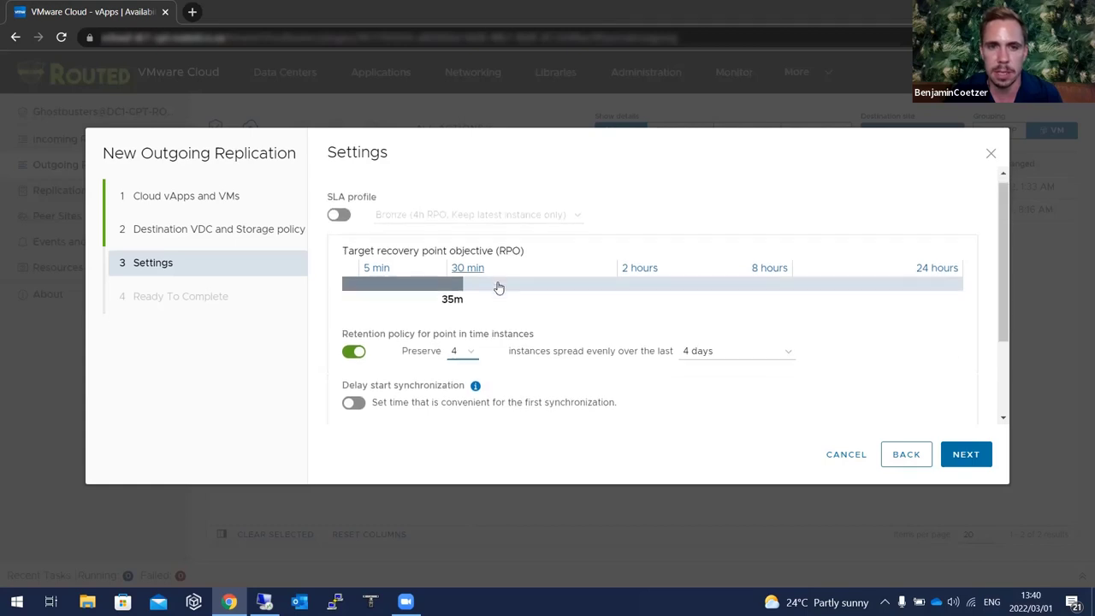
{"action": "scroll", "coordinate": [483, 278], "scroll_direction": "down", "scroll_amount": 3}
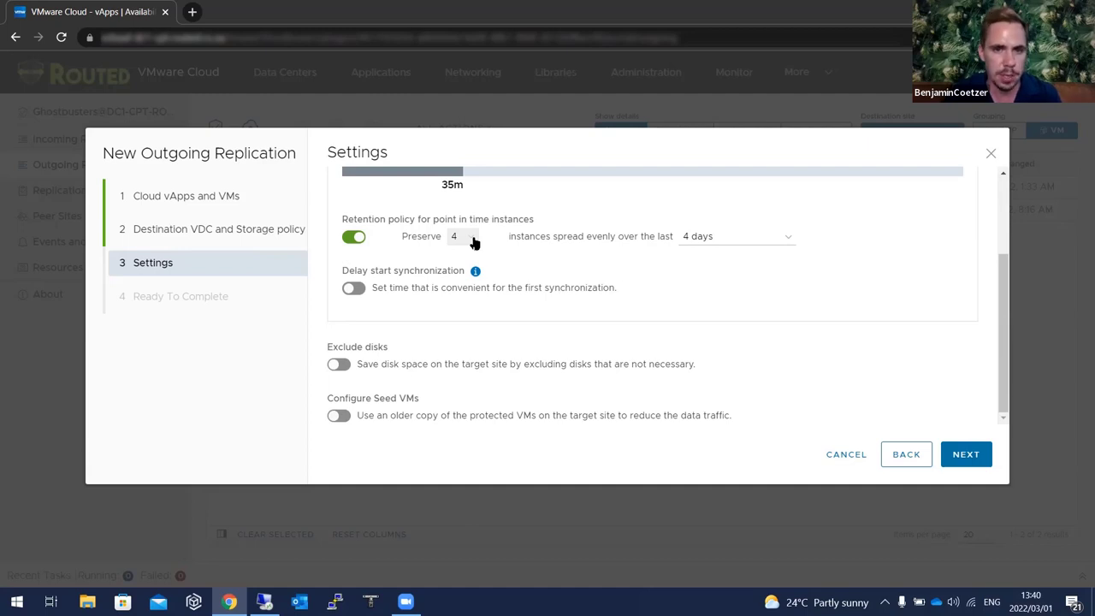
{"action": "left_click", "coordinate": [470, 239]}
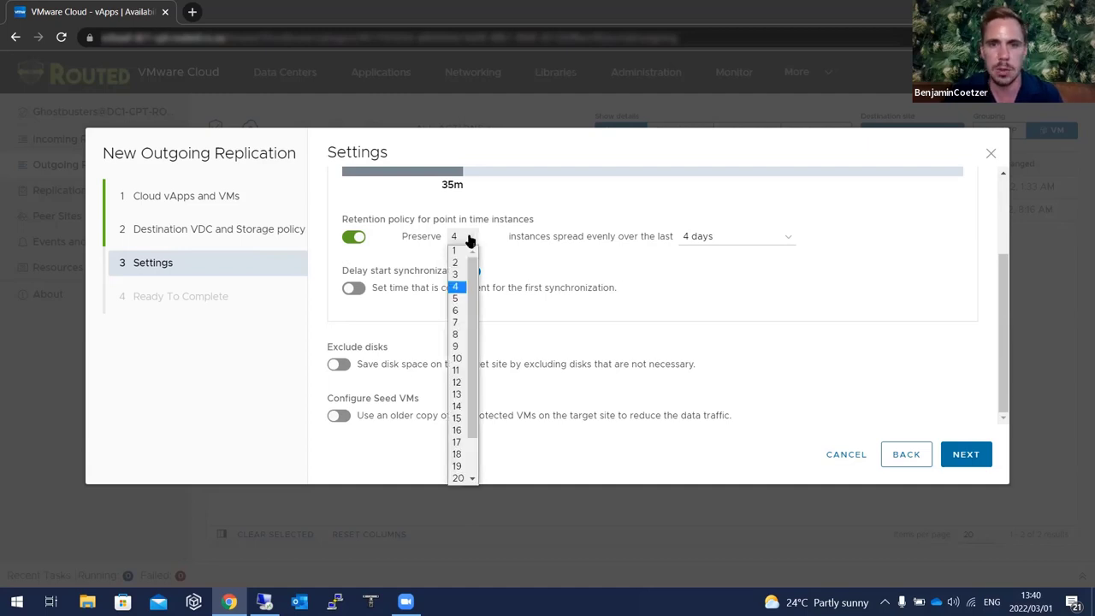
{"action": "left_click", "coordinate": [469, 241]}
{"action": "scroll", "coordinate": [554, 256], "scroll_direction": "up", "scroll_amount": 3}
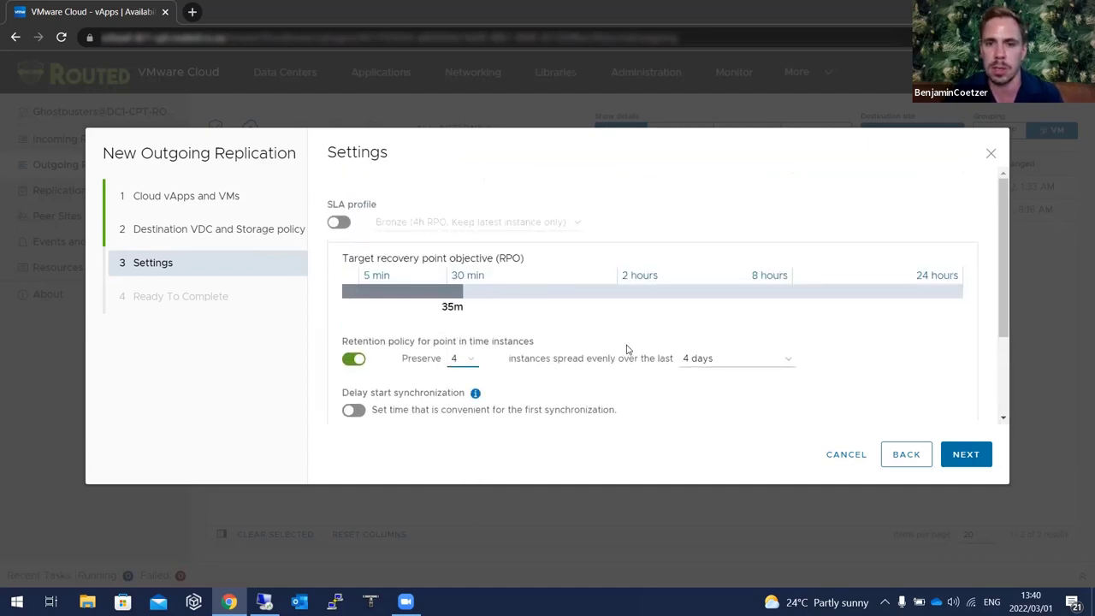
{"action": "scroll", "coordinate": [590, 316], "scroll_direction": "down", "scroll_amount": 1}
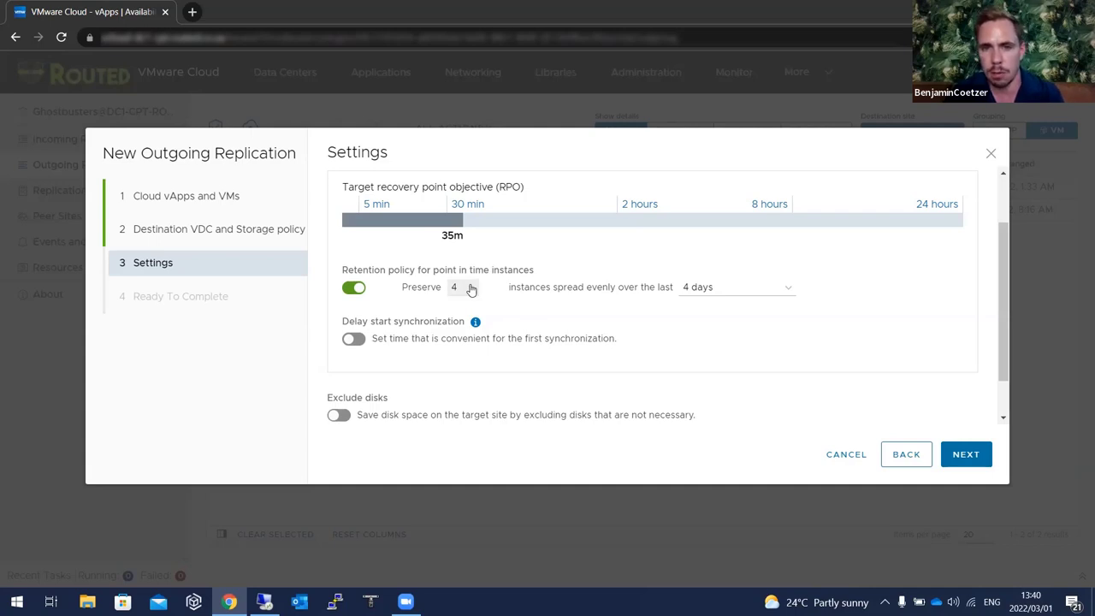
{"action": "scroll", "coordinate": [770, 308], "scroll_direction": "down", "scroll_amount": 1}
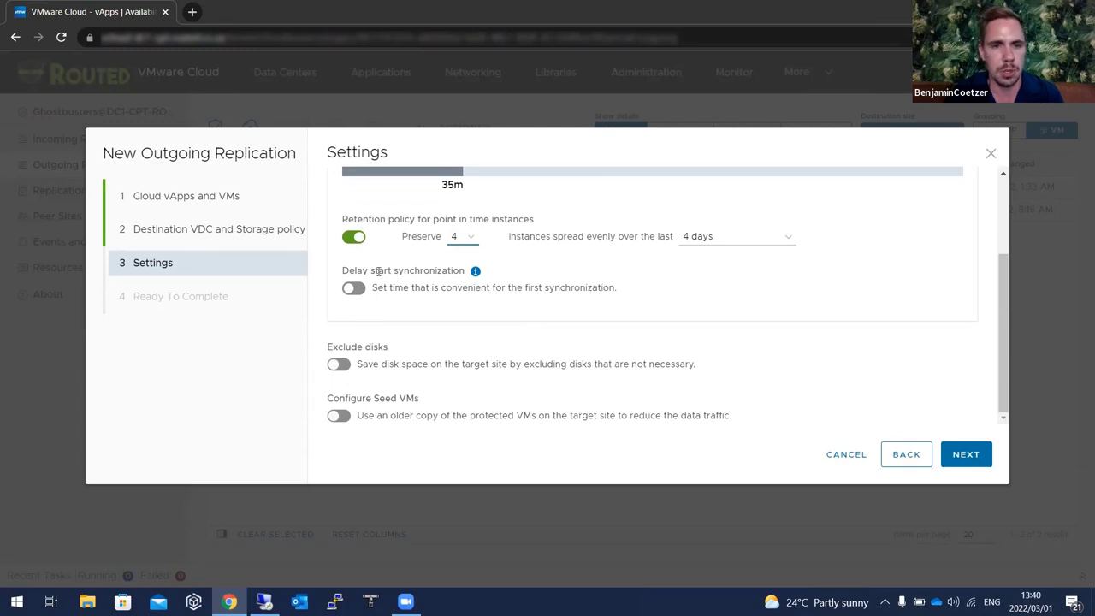
- Point out the delay start synchronization option, and turn the exclude disks option on and back off
{"action": "left_click_drag", "start_coordinate": [368, 271], "coordinate": [492, 276]}
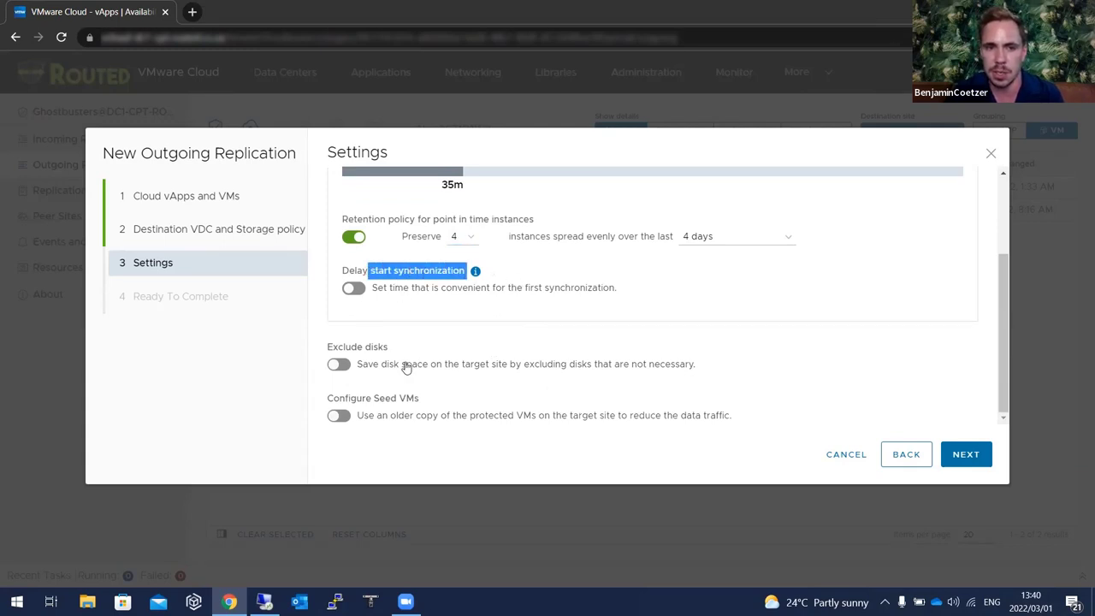
{"action": "left_click", "coordinate": [338, 365]}
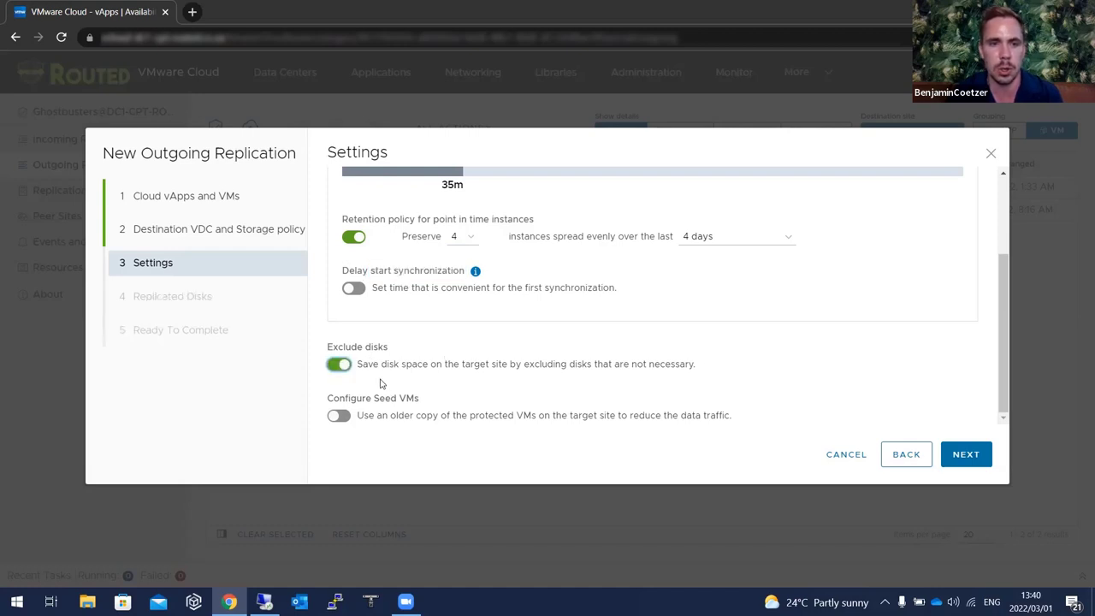
{"action": "left_click", "coordinate": [338, 366]}
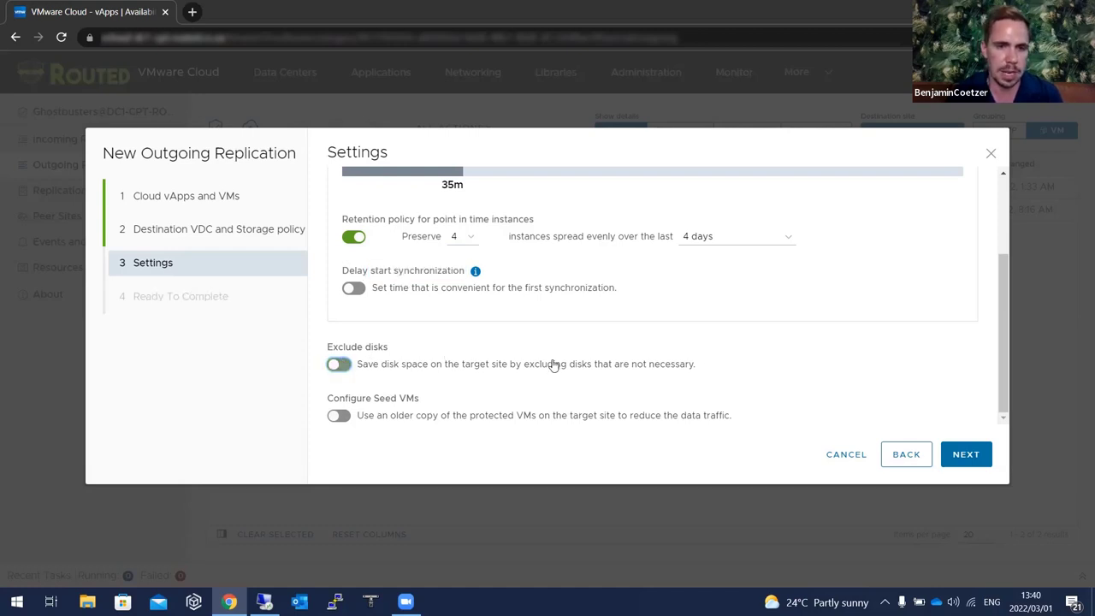
- Examine the Configure Seed VMs option for using an older copy of the protected VMs on the target site
{"action": "left_click_drag", "start_coordinate": [329, 399], "coordinate": [442, 401]}
{"action": "left_click", "coordinate": [381, 397]}
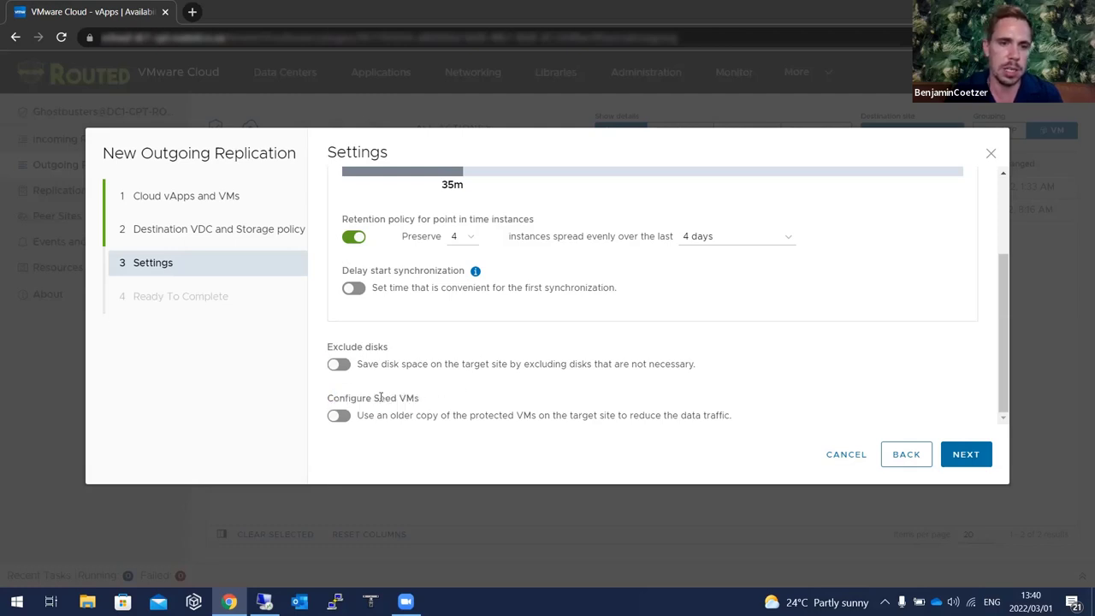
{"action": "triple_click", "coordinate": [395, 398]}
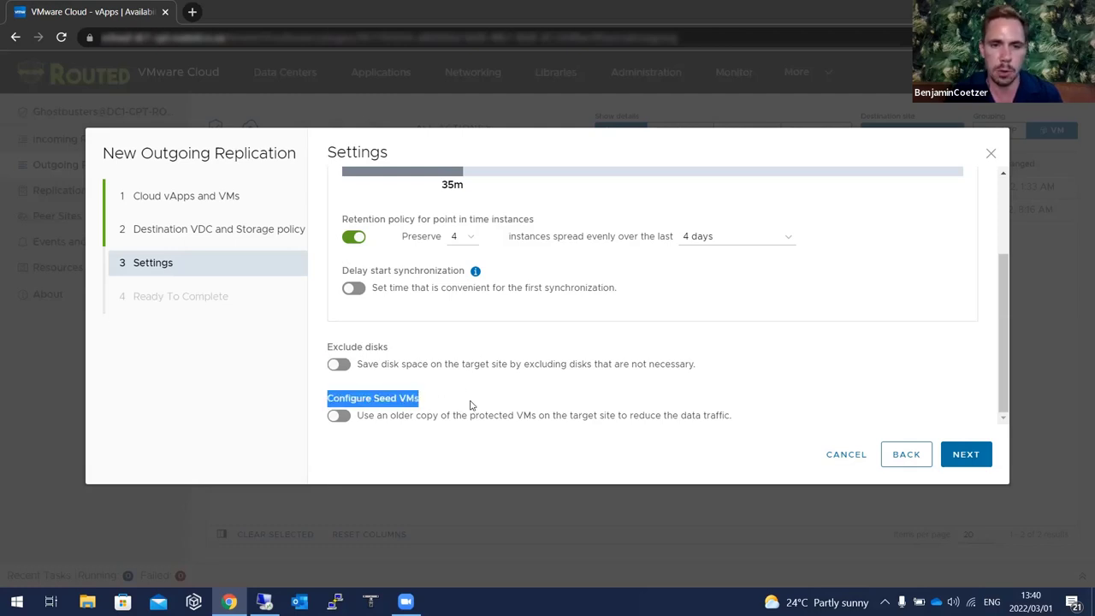
{"action": "scroll", "coordinate": [470, 405], "scroll_direction": "up", "scroll_amount": 3}
{"action": "scroll", "coordinate": [491, 359], "scroll_direction": "down", "scroll_amount": 3}
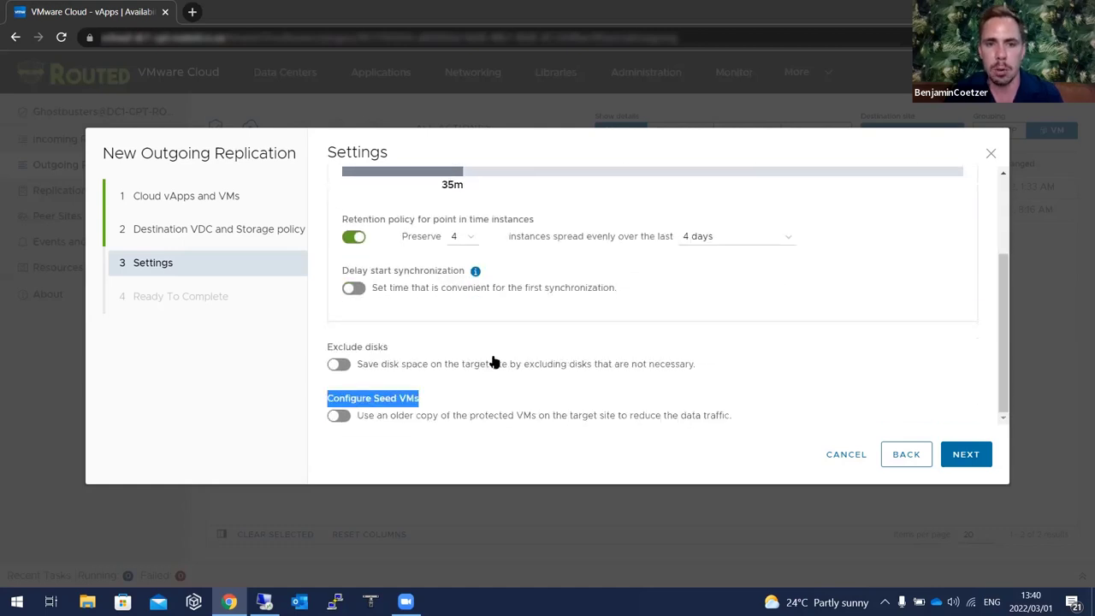
{"action": "left_click", "coordinate": [385, 396]}
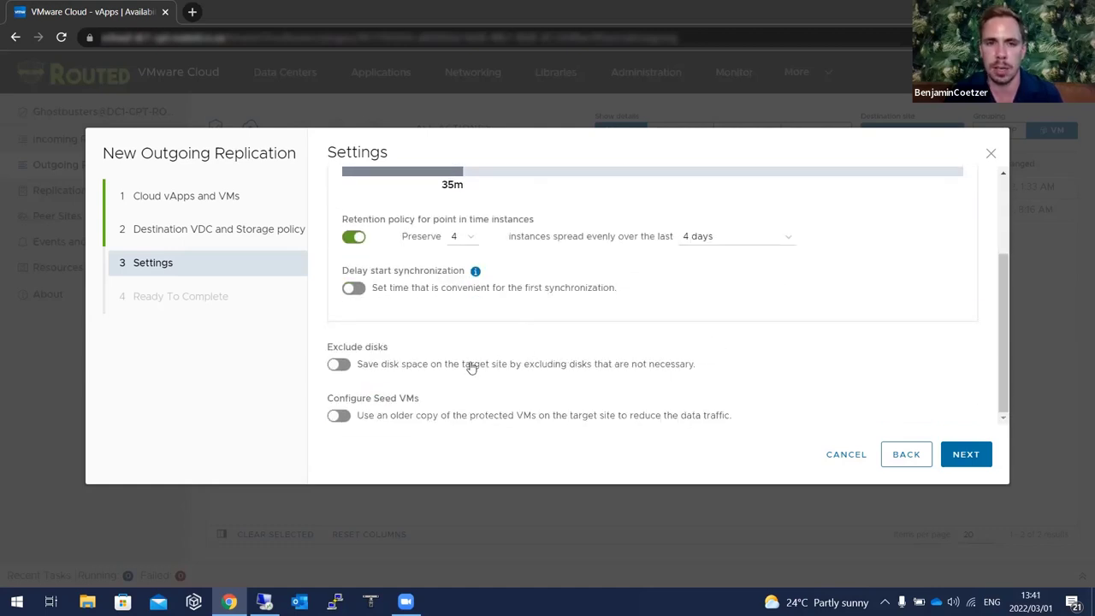
{"action": "left_click_drag", "start_coordinate": [348, 398], "coordinate": [427, 398]}
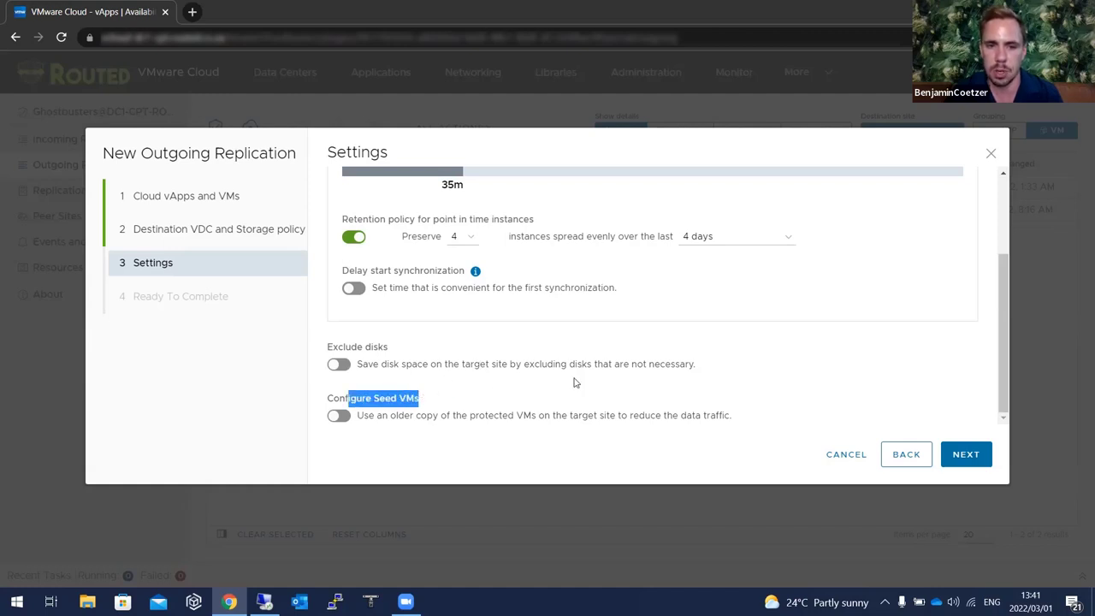
- Continue to the settings summary and finish creating the outgoing replication of mstr-9wsx
{"action": "left_click", "coordinate": [968, 458]}
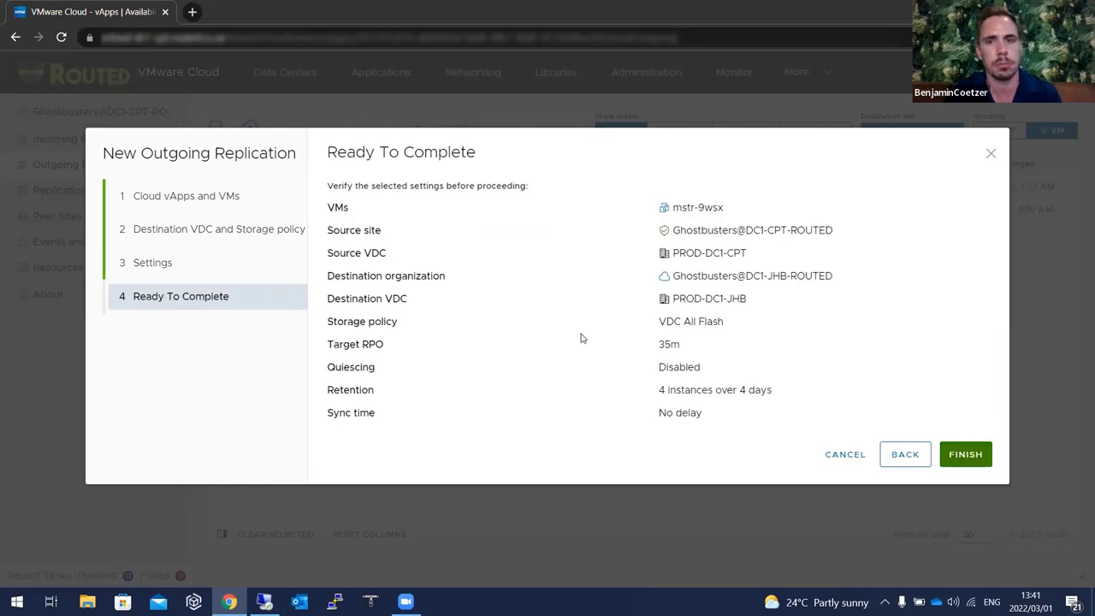
{"action": "left_click", "coordinate": [966, 457]}
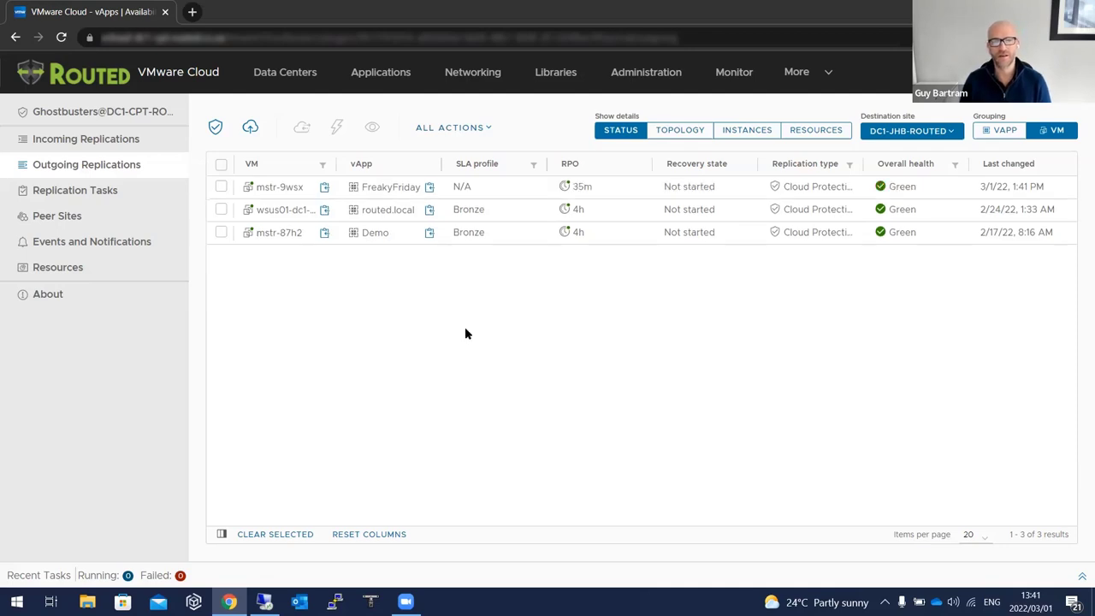
- Select the mstr-9wsx replication, view its details and live traffic, and clear the selection
{"action": "left_click", "coordinate": [222, 186]}
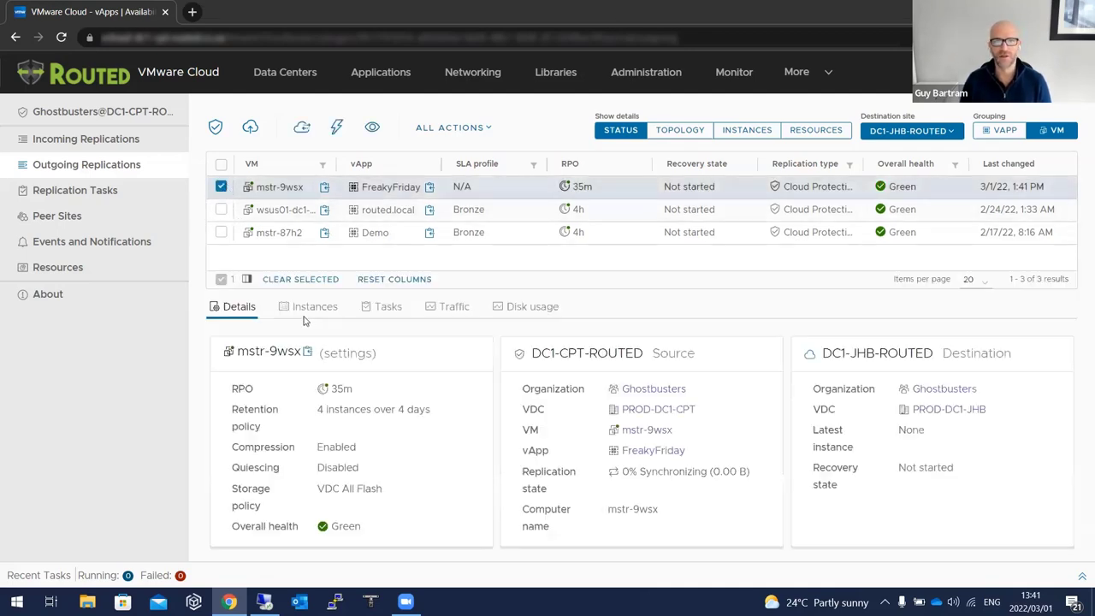
{"action": "left_click", "coordinate": [449, 308]}
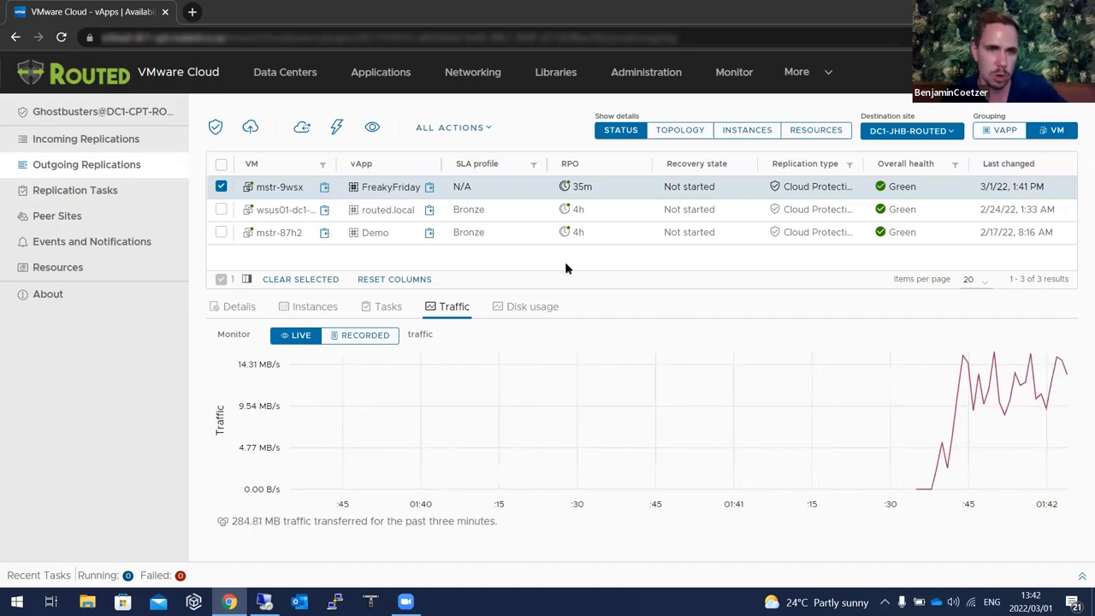
{"action": "left_click", "coordinate": [222, 186]}
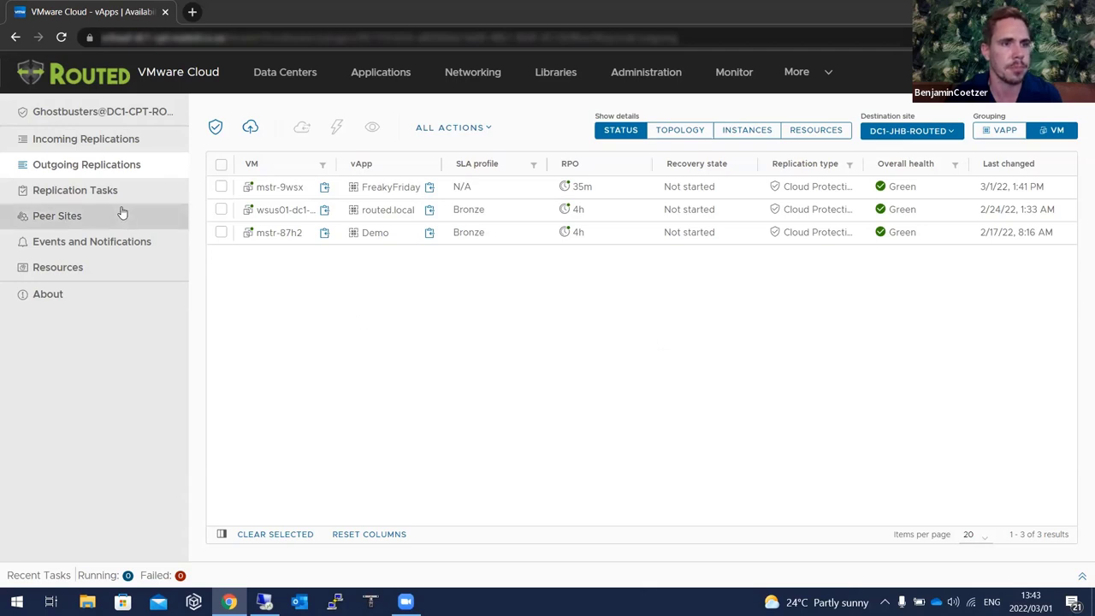
- Review the wsus01-dc1-cpt.routed.local replication's details and its SLA profile settings, closing the settings without applying changes
{"action": "left_click", "coordinate": [222, 210]}
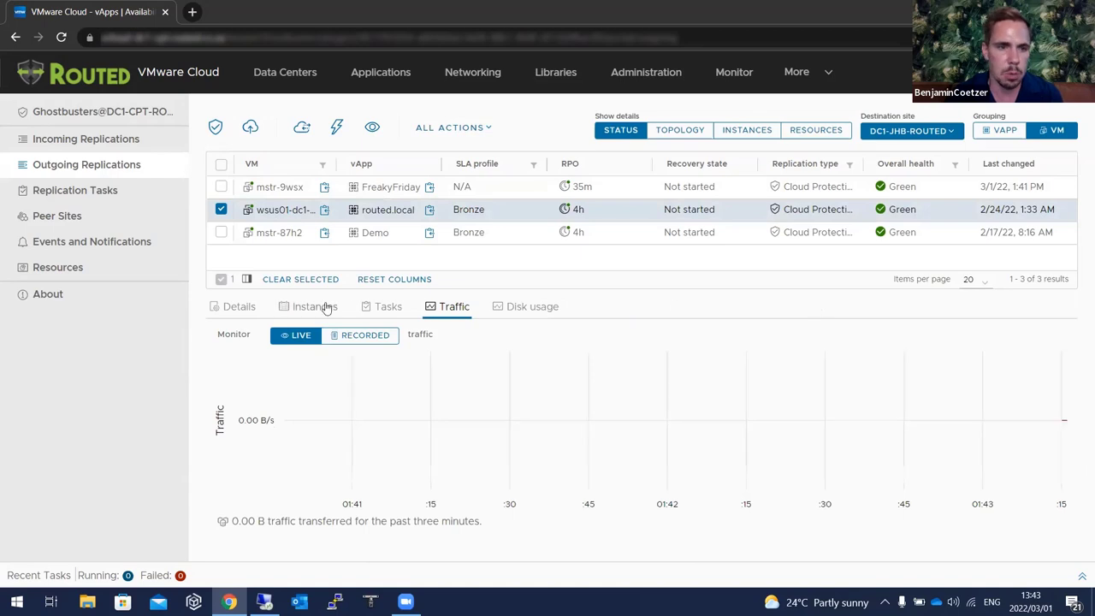
{"action": "left_click", "coordinate": [243, 308]}
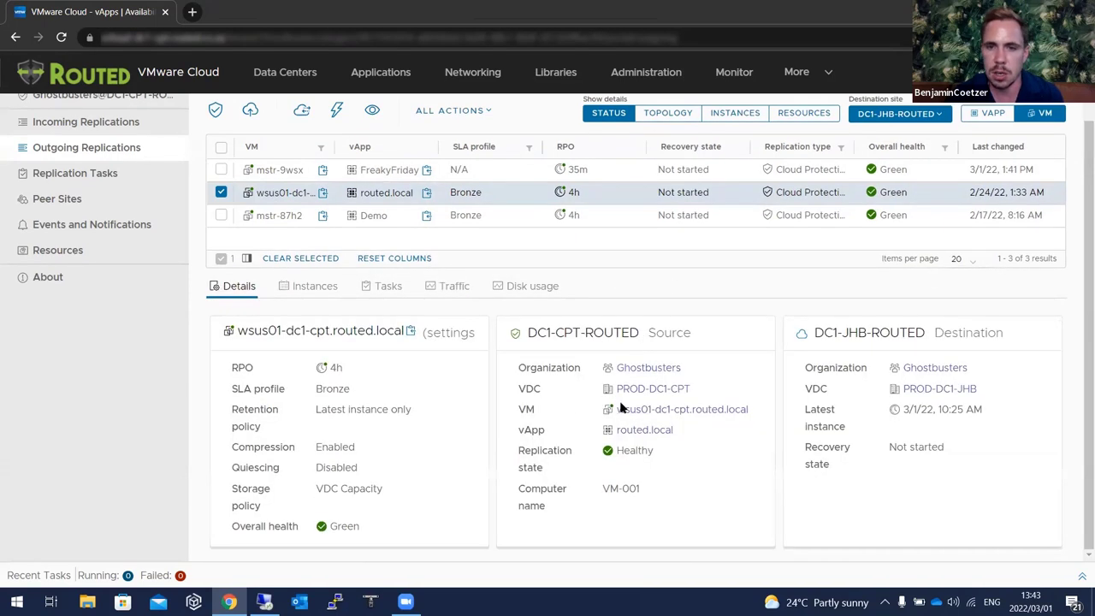
{"action": "left_click", "coordinate": [453, 128]}
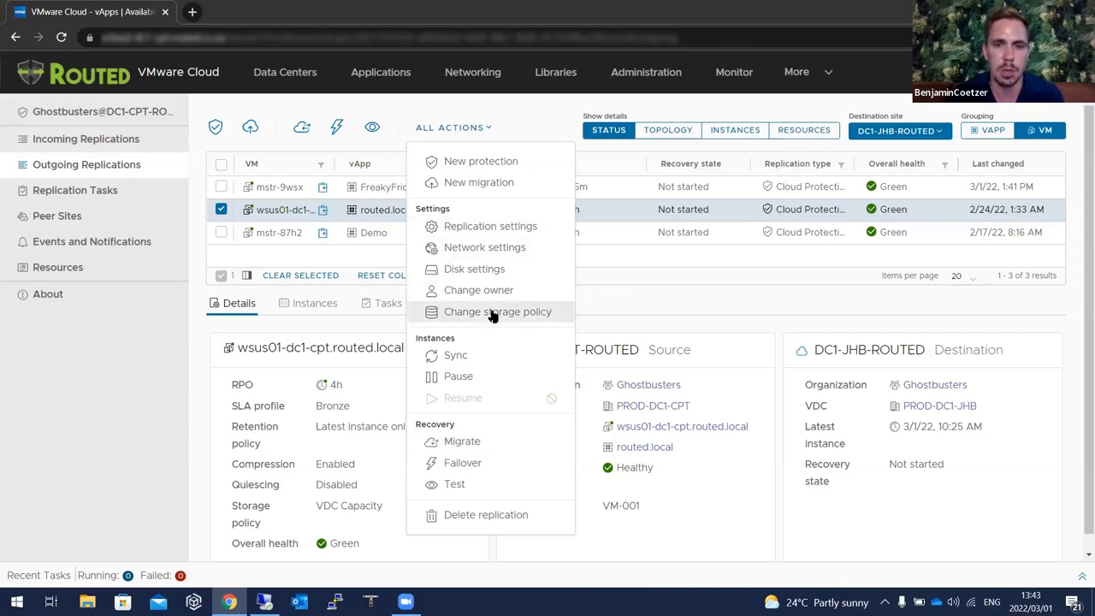
{"action": "left_click", "coordinate": [490, 226]}
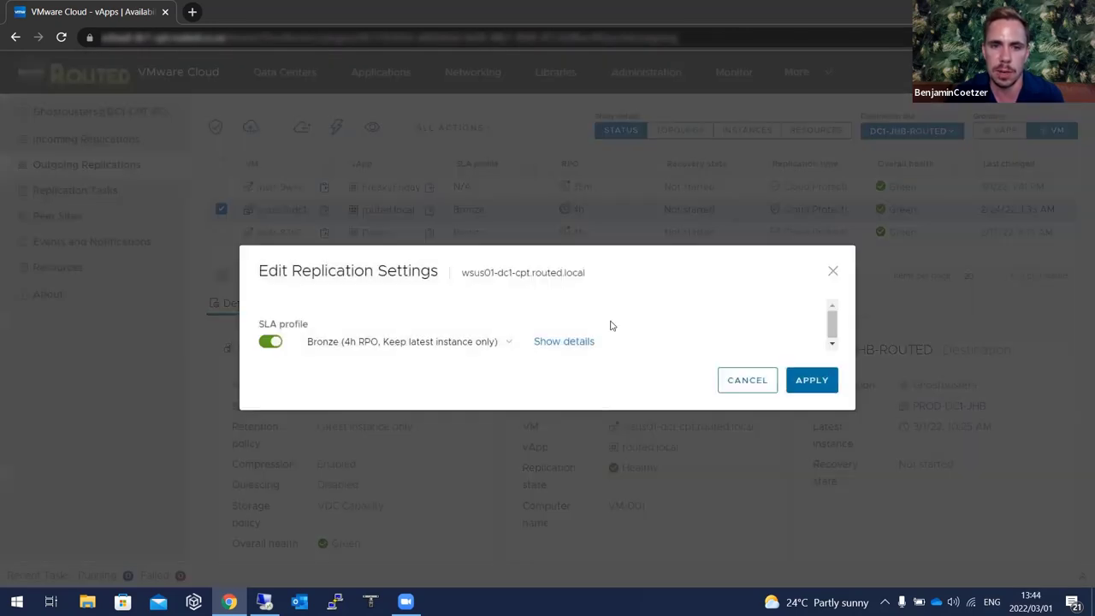
{"action": "left_click", "coordinate": [567, 342]}
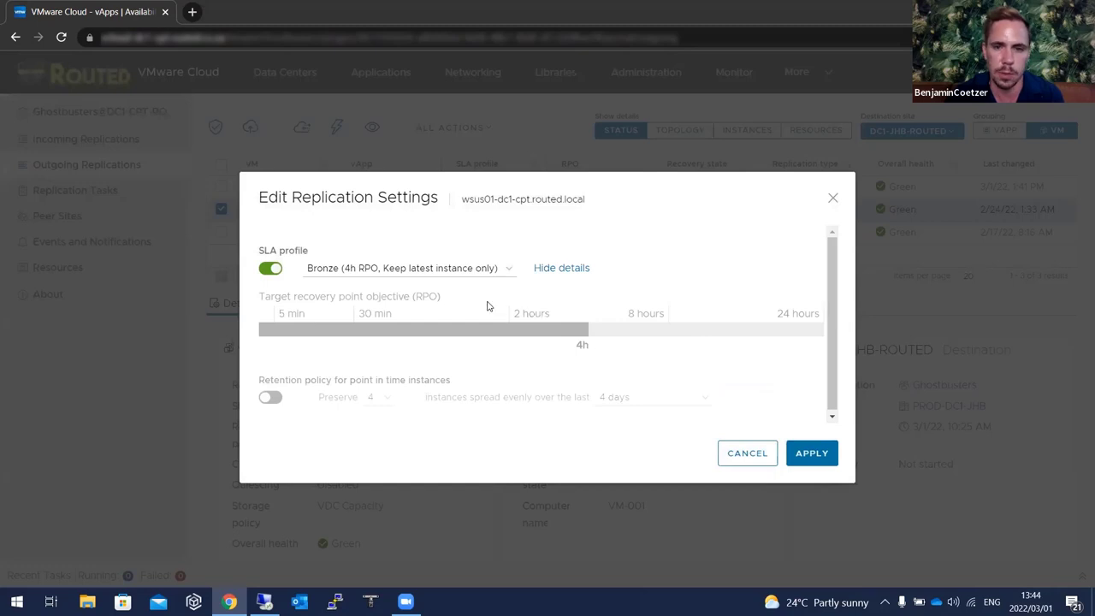
{"action": "left_click", "coordinate": [832, 198]}
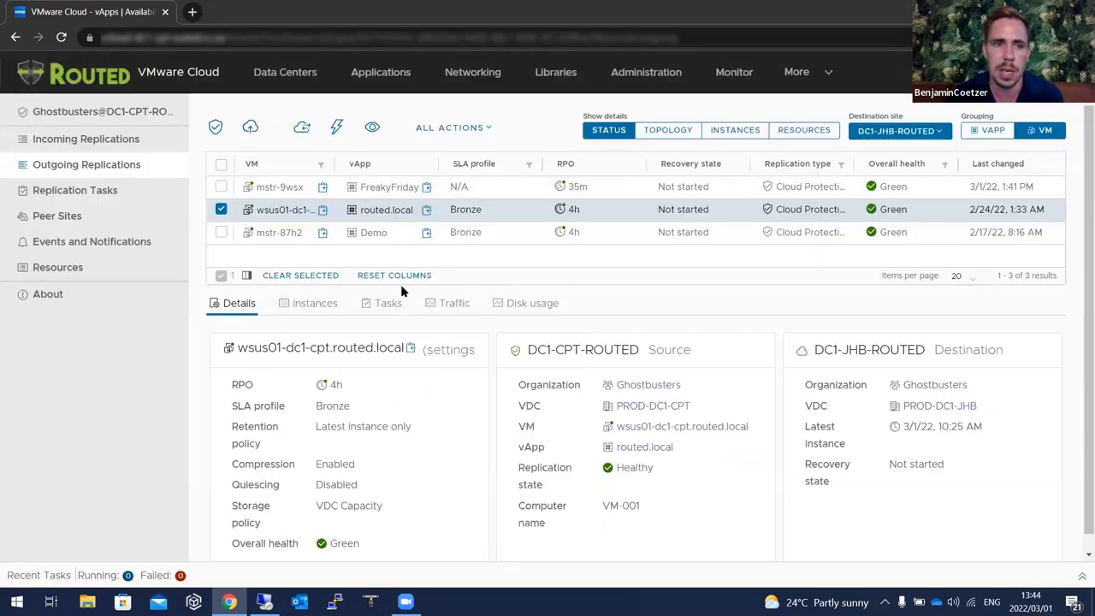
{"action": "left_click", "coordinate": [220, 210]}
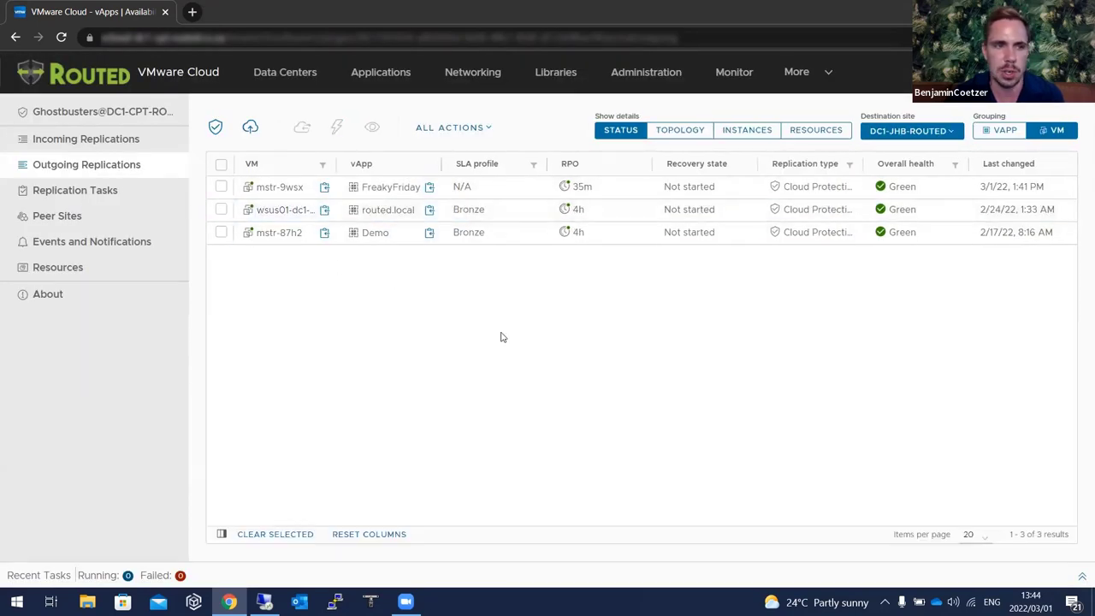
- Show the details of the mstr-9wsx replication and check its synchronization progress
{"action": "left_click", "coordinate": [220, 186]}
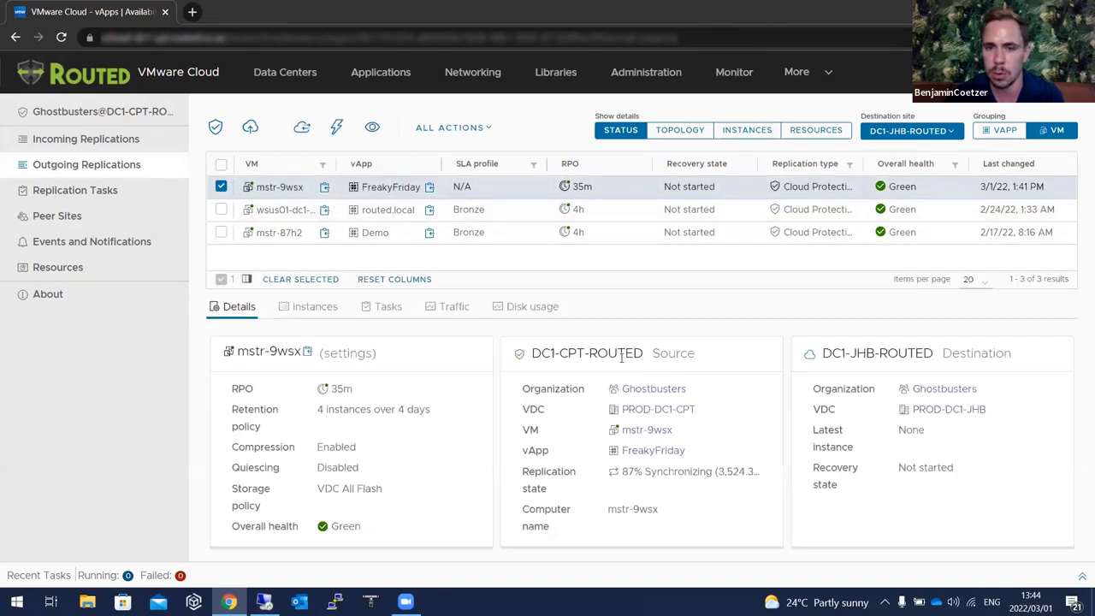
{"action": "left_click_drag", "start_coordinate": [627, 472], "coordinate": [780, 509]}
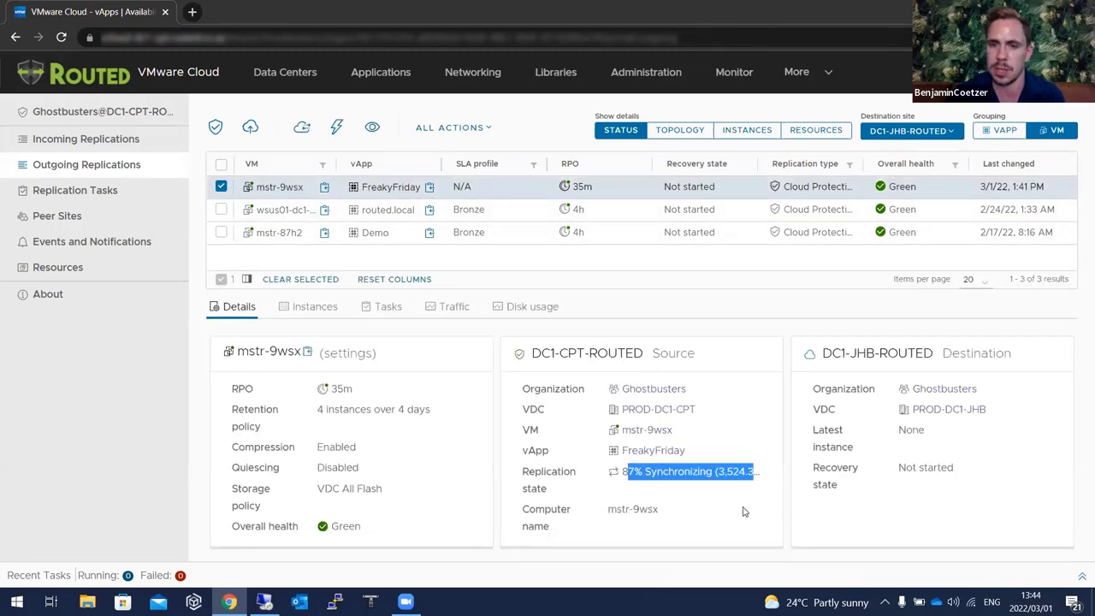
{"action": "left_click", "coordinate": [743, 511]}
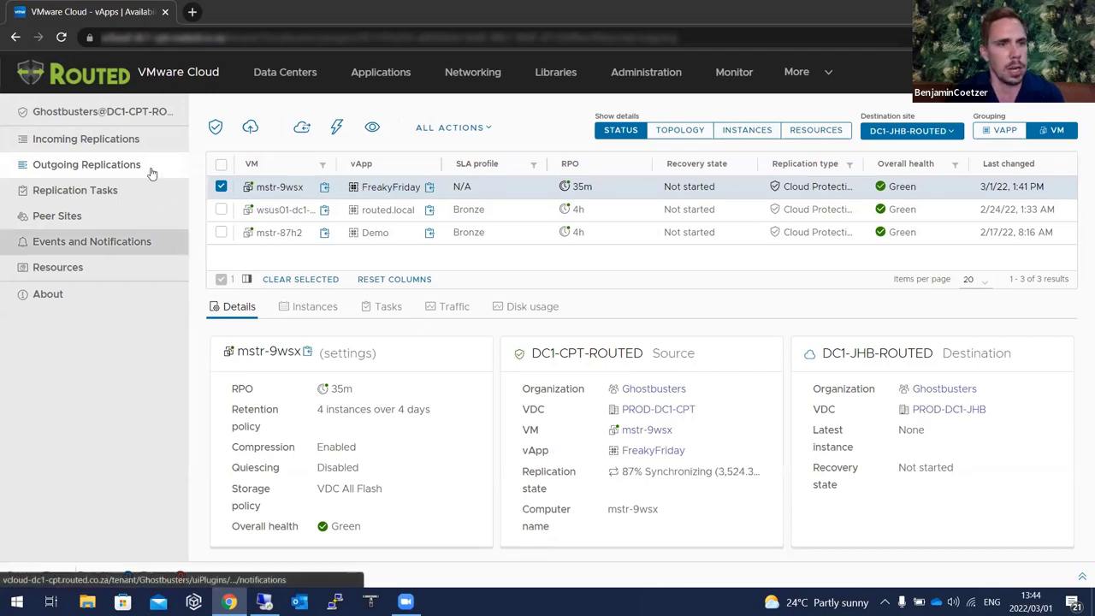
- Open the Ghostbusters site dashboard and look over the replication status, topology and required resources
{"action": "left_click", "coordinate": [111, 111]}
{"action": "scroll", "coordinate": [624, 253], "scroll_direction": "down", "scroll_amount": 3}
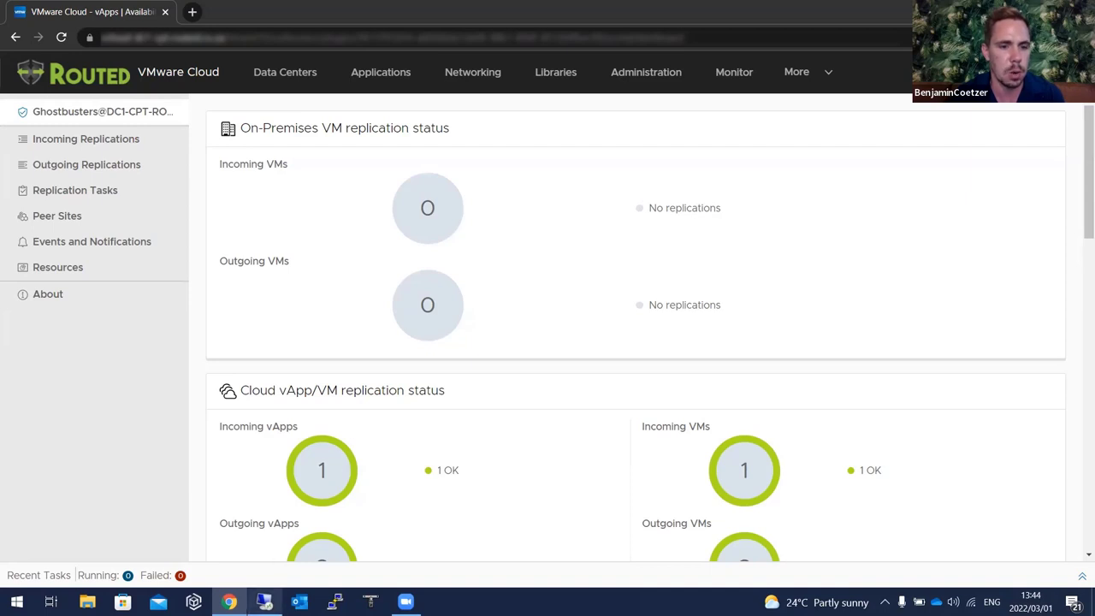
{"action": "mouse_move", "coordinate": [264, 601]}
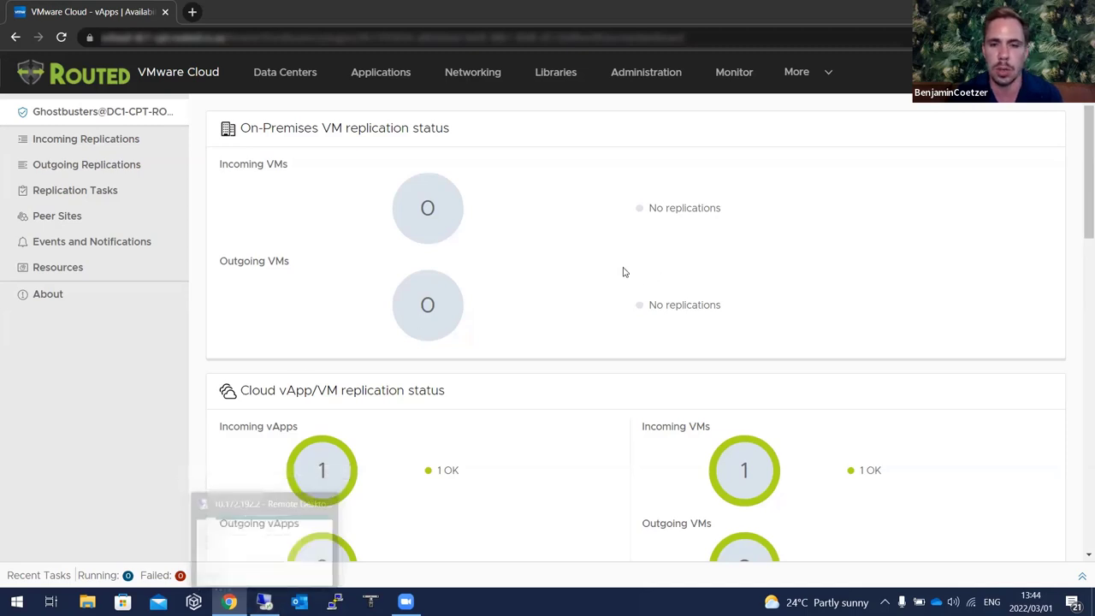
{"action": "scroll", "coordinate": [624, 272], "scroll_direction": "down", "scroll_amount": 6}
{"action": "scroll", "coordinate": [626, 270], "scroll_direction": "down", "scroll_amount": 4}
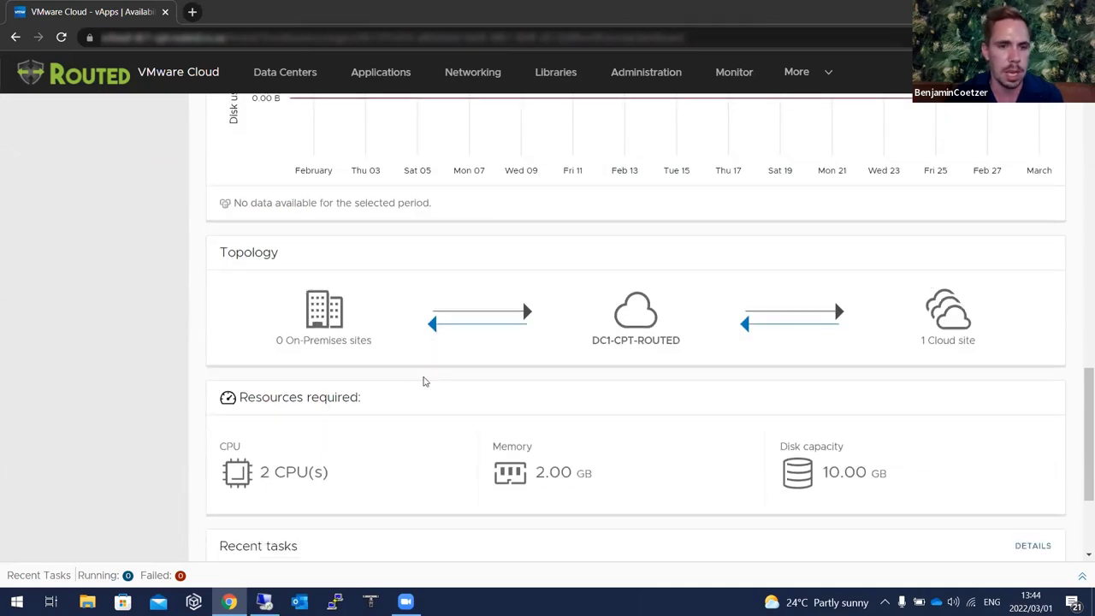
- Switch to Veeam Backup and Replication in the remote desktop session and examine the listed cloud service provider
{"action": "left_click", "coordinate": [263, 601]}
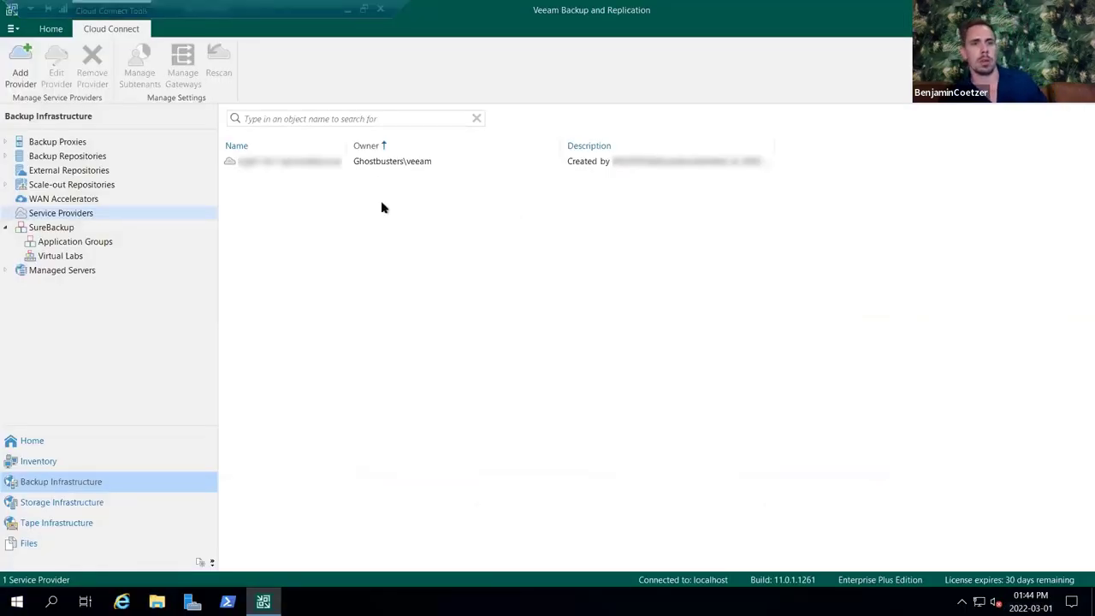
{"action": "left_click", "coordinate": [334, 164]}
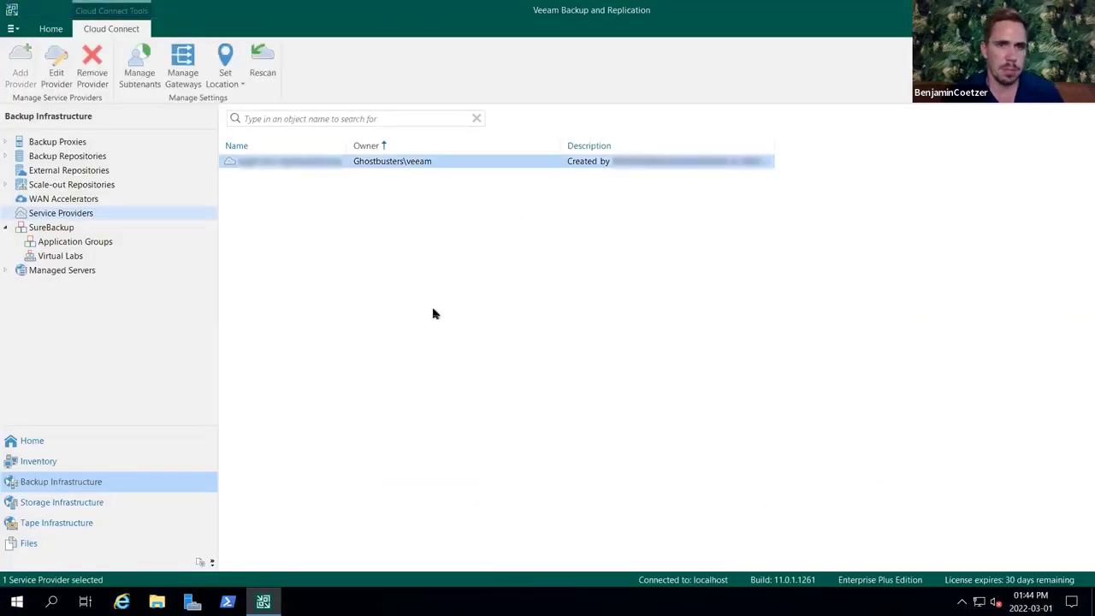
{"action": "left_click", "coordinate": [525, 289]}
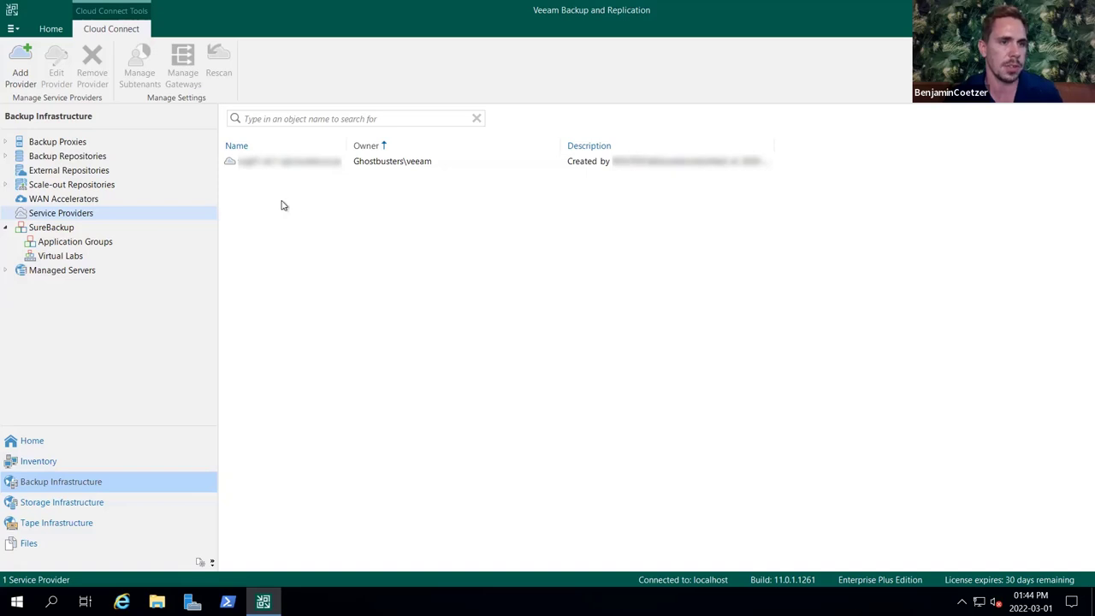
- Review the cloud service provider's address and credentials settings, exiting without applying changes
{"action": "left_click", "coordinate": [270, 162]}
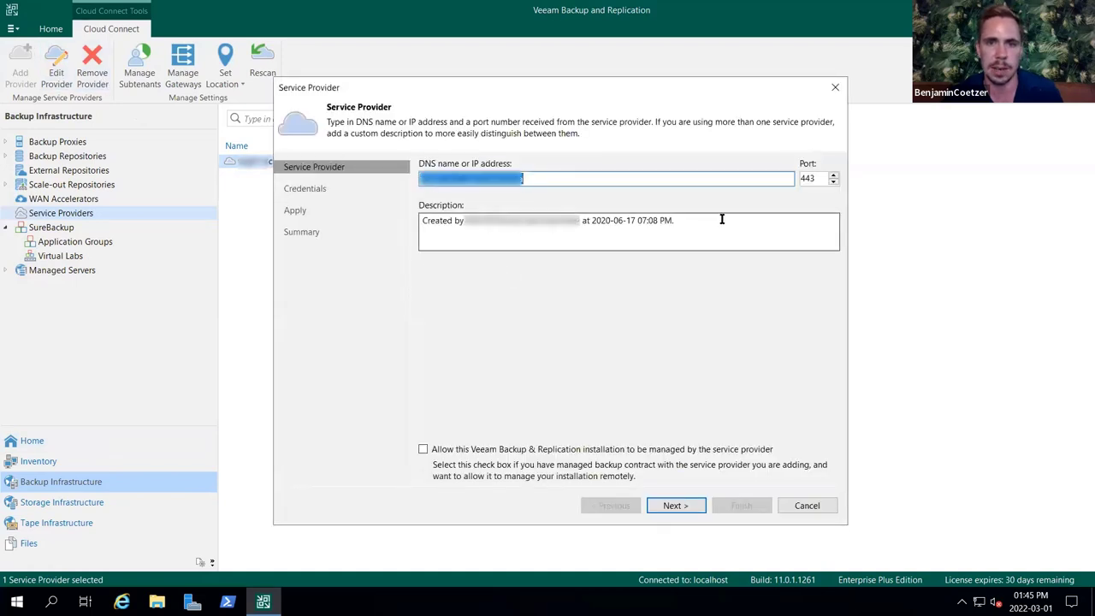
{"action": "left_click", "coordinate": [437, 178]}
{"action": "left_click_drag", "start_coordinate": [545, 177], "coordinate": [346, 175]}
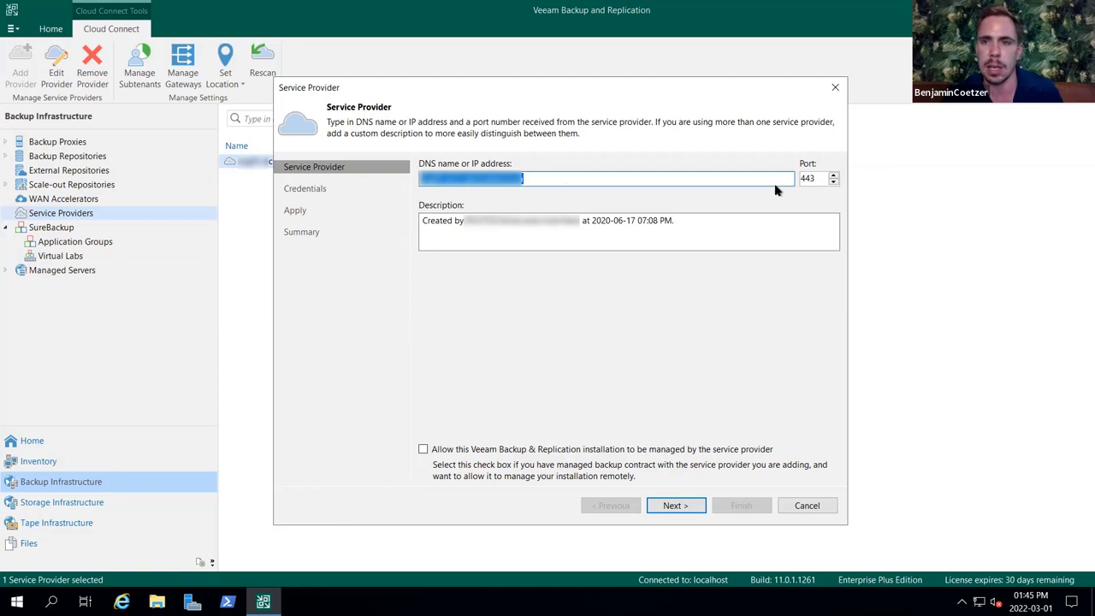
{"action": "left_click", "coordinate": [688, 507]}
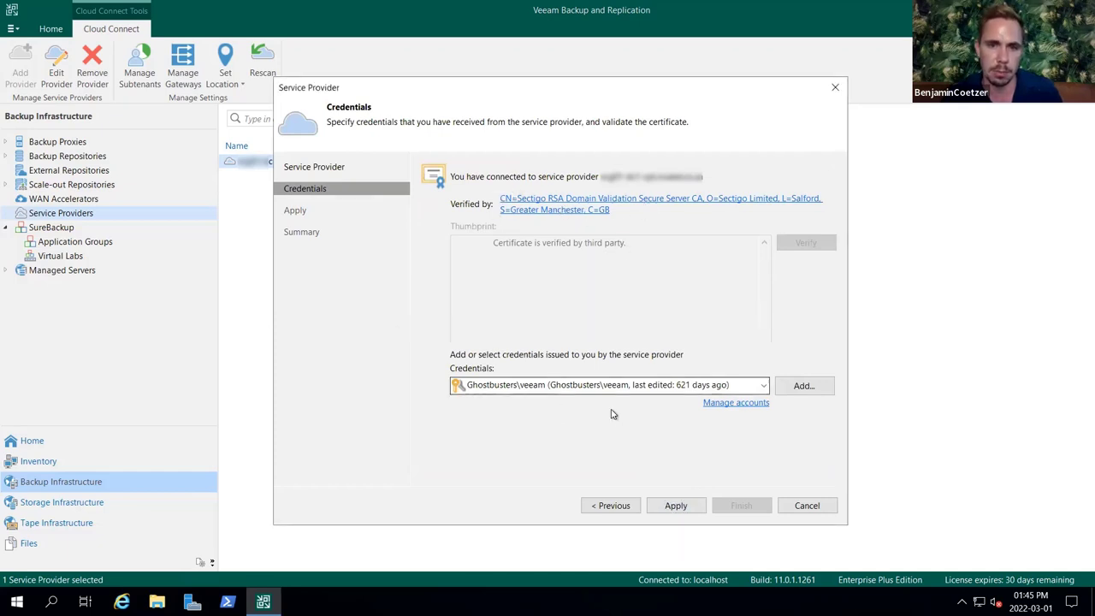
{"action": "left_click", "coordinate": [549, 384]}
{"action": "left_click", "coordinate": [687, 506]}
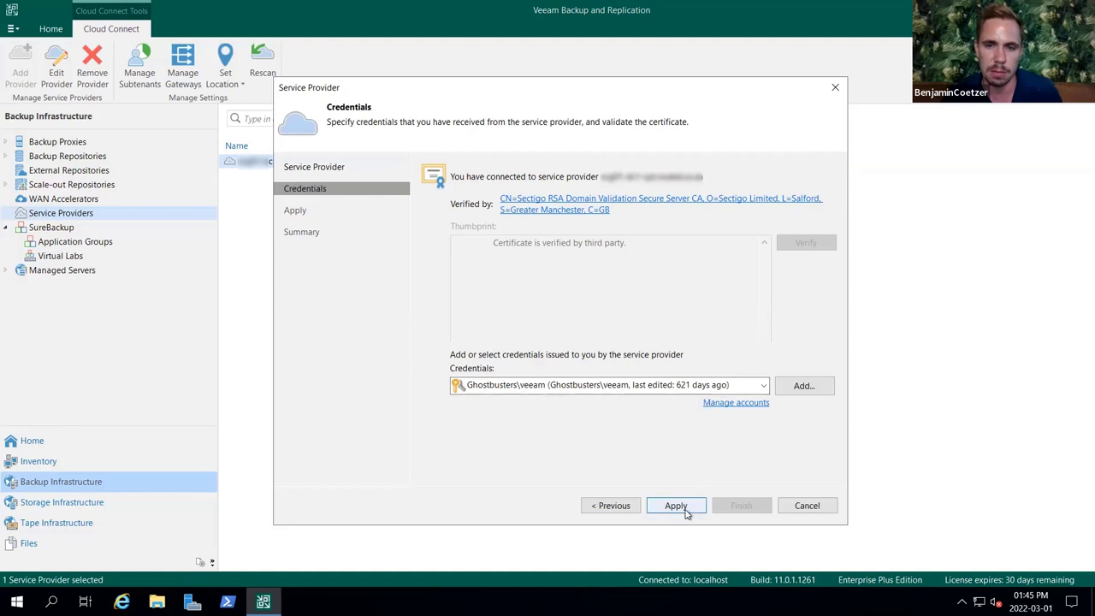
{"action": "left_click", "coordinate": [804, 506]}
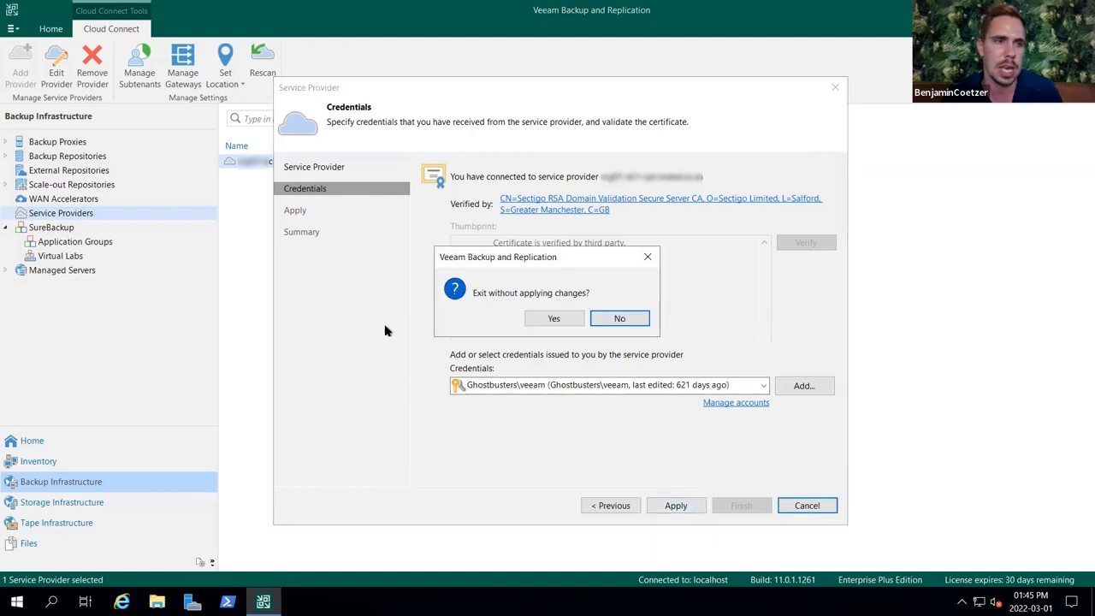
{"action": "left_click", "coordinate": [548, 319]}
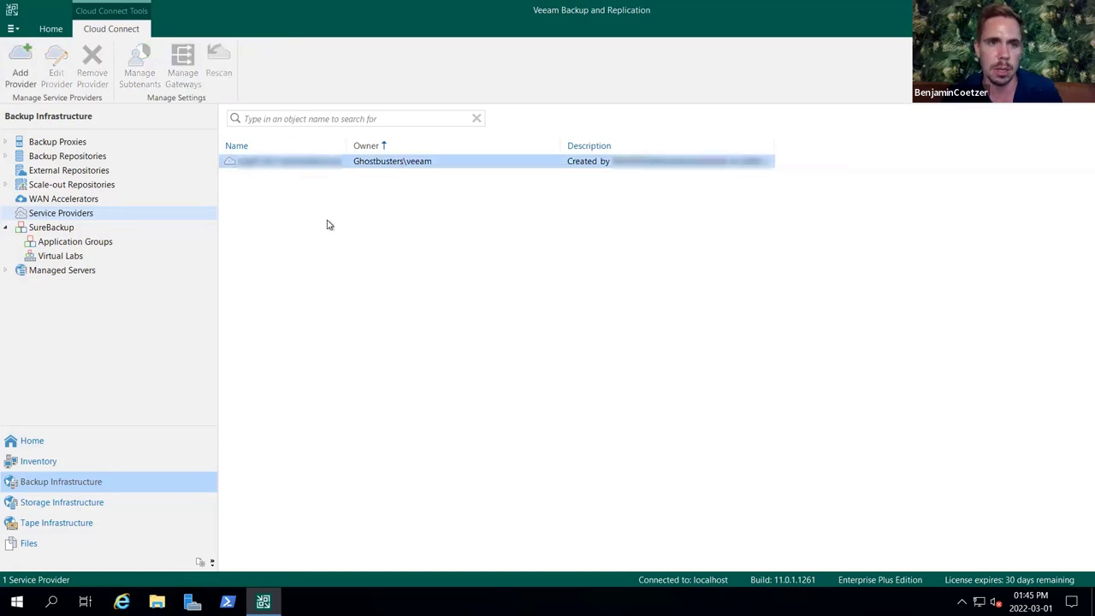
- Open the Linux Worker replication job for editing and review its name and the virtual machine it replicates
{"action": "left_click", "coordinate": [52, 444]}
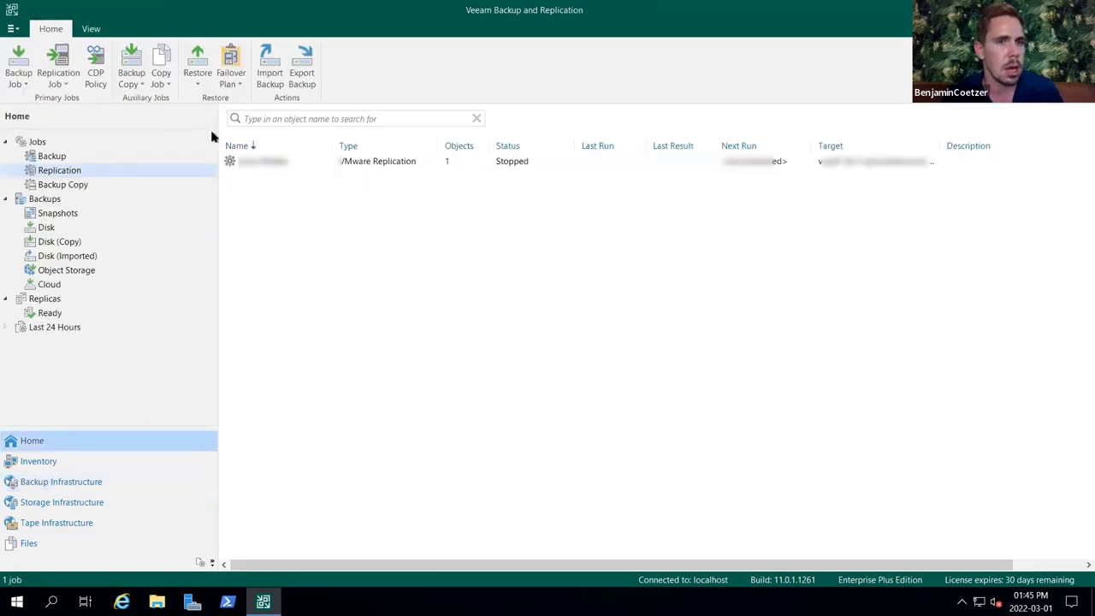
{"action": "left_click", "coordinate": [276, 161]}
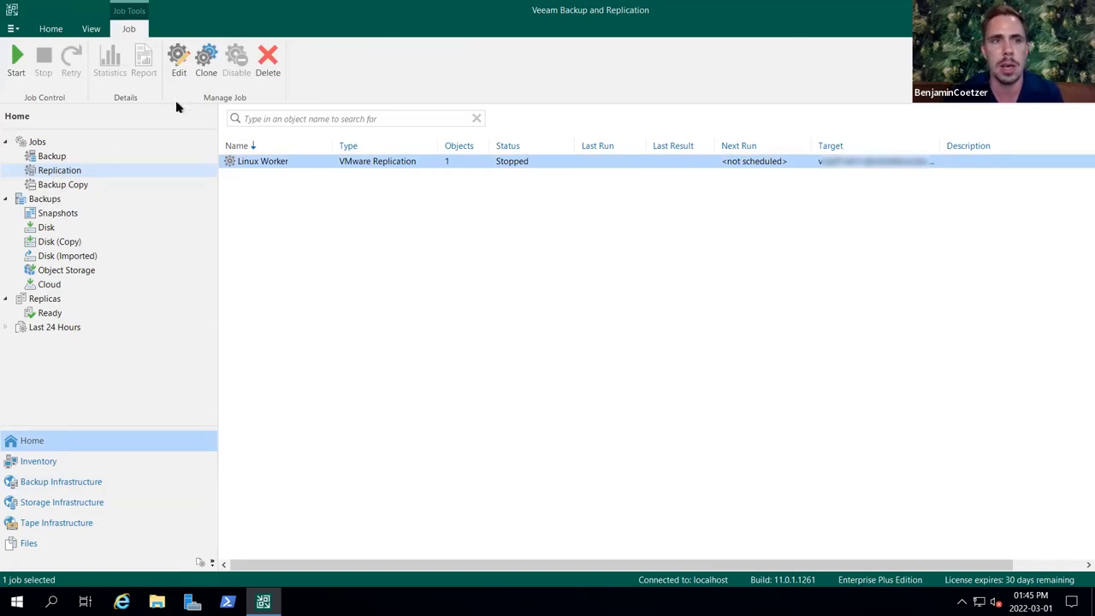
{"action": "left_click", "coordinate": [176, 60]}
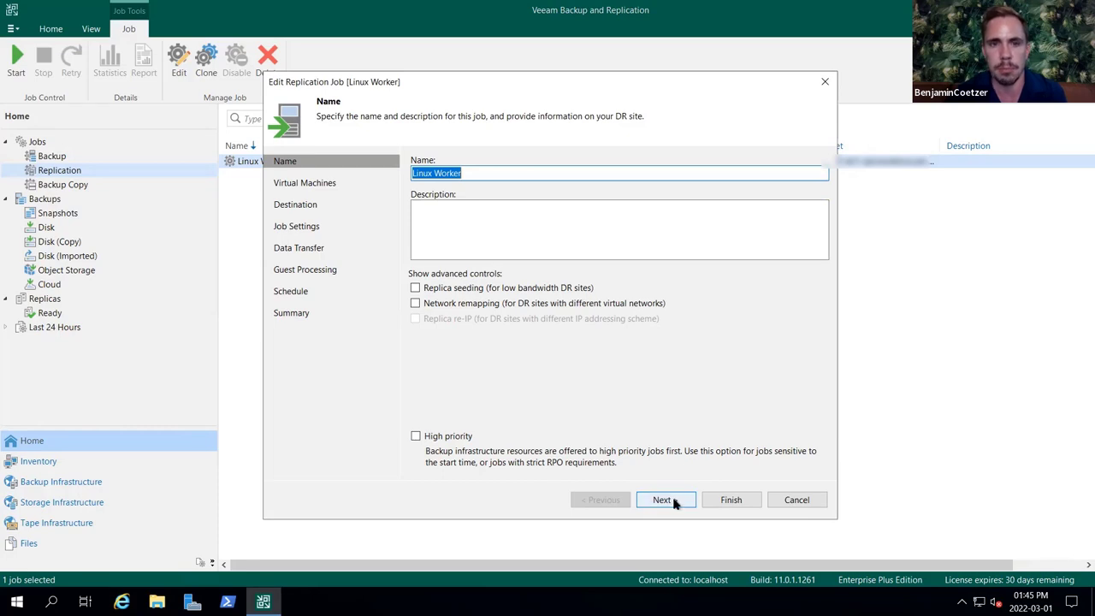
{"action": "left_click", "coordinate": [502, 174]}
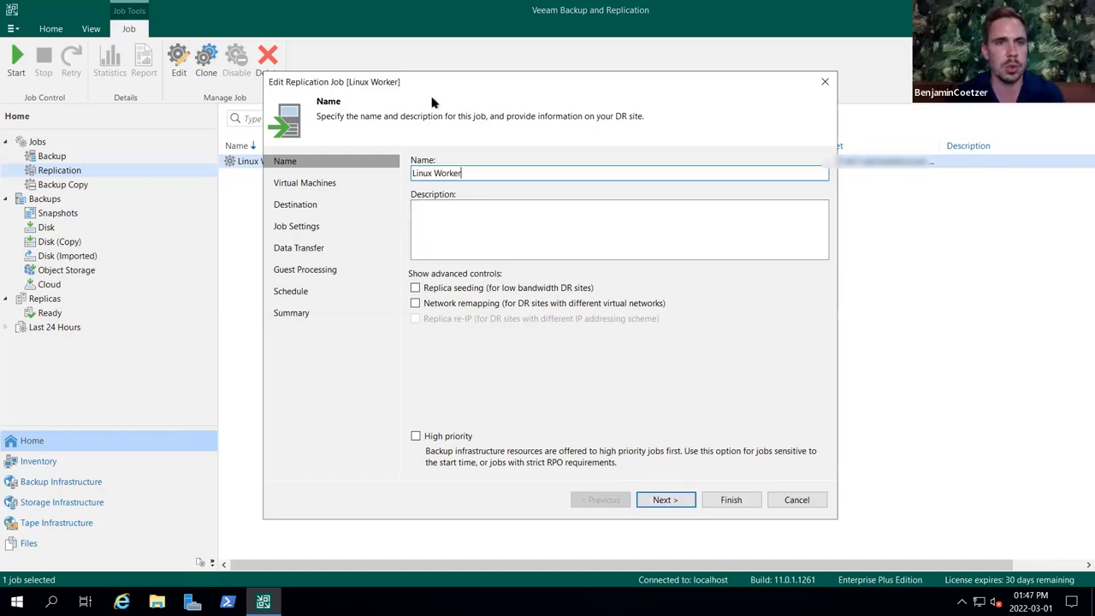
{"action": "left_click_drag", "start_coordinate": [478, 82], "coordinate": [507, 77]}
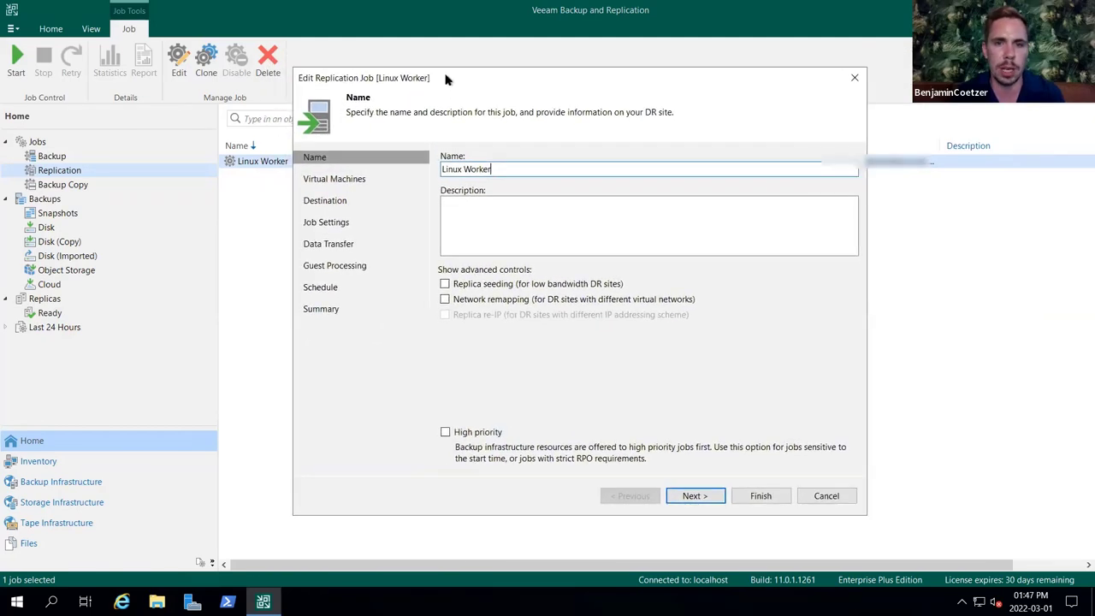
{"action": "left_click_drag", "start_coordinate": [422, 78], "coordinate": [422, 80]}
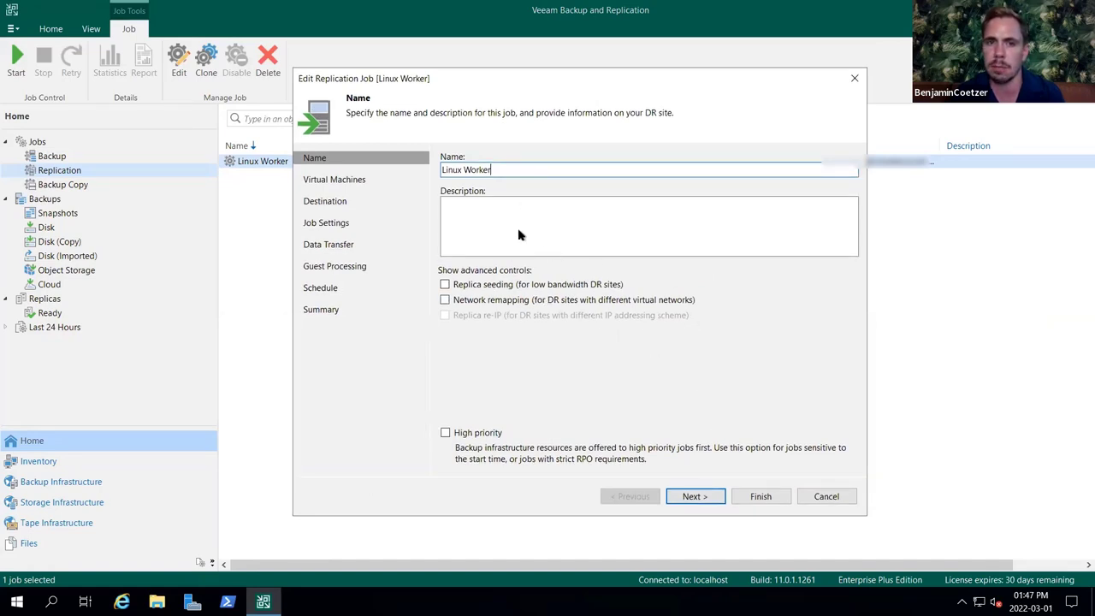
{"action": "left_click", "coordinate": [699, 496]}
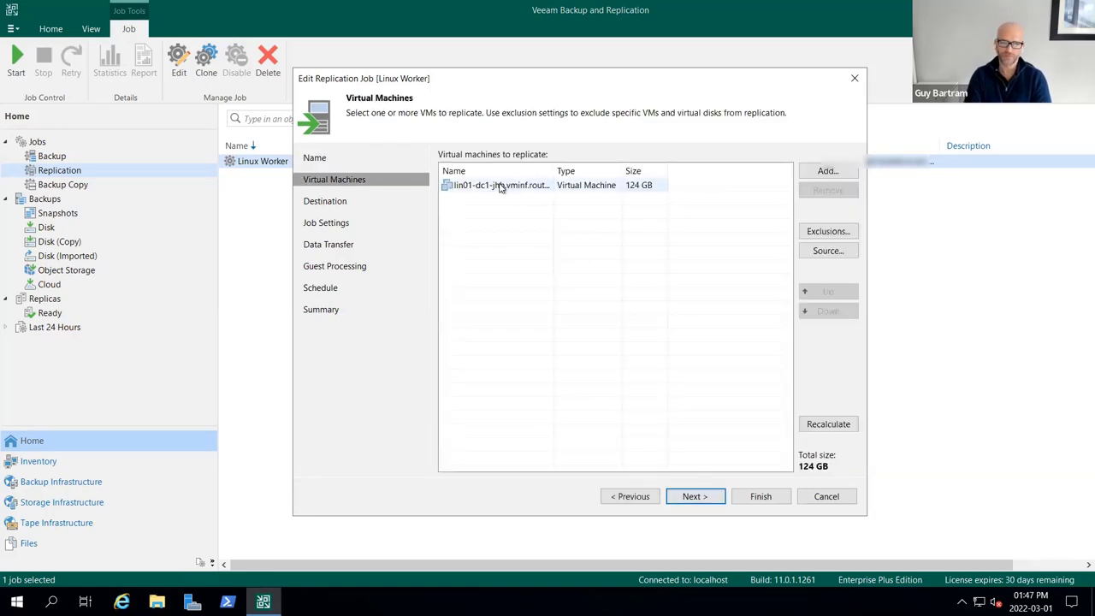
{"action": "double_click", "coordinate": [552, 170]}
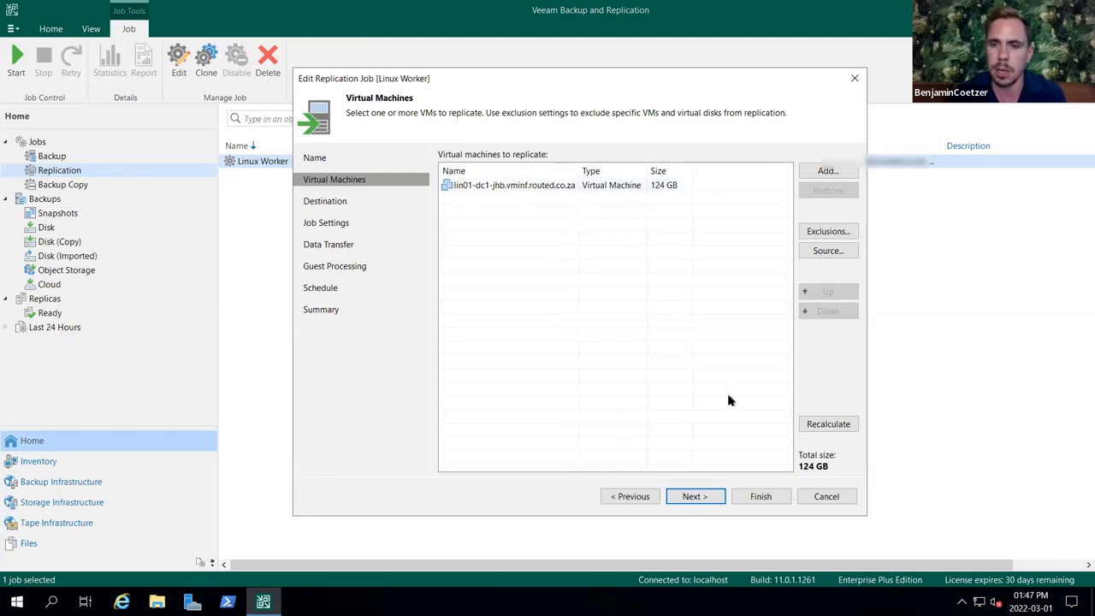
- Examine the replication job's destination: the organization vDC, vApp and storage policy
{"action": "left_click", "coordinate": [698, 496]}
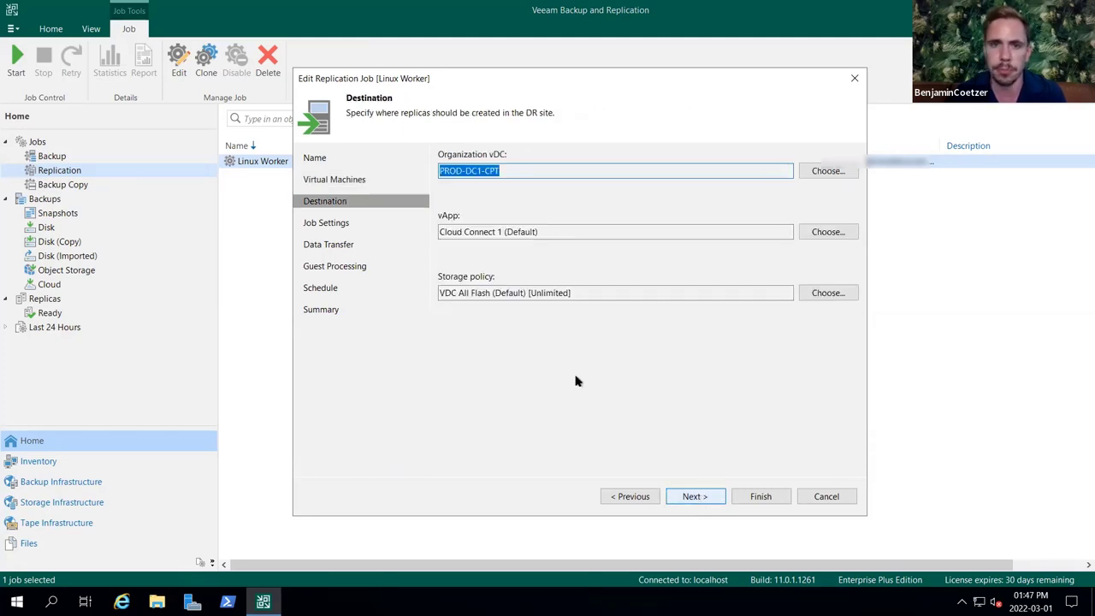
{"action": "left_click", "coordinate": [463, 170]}
{"action": "left_click_drag", "start_coordinate": [445, 168], "coordinate": [518, 171]}
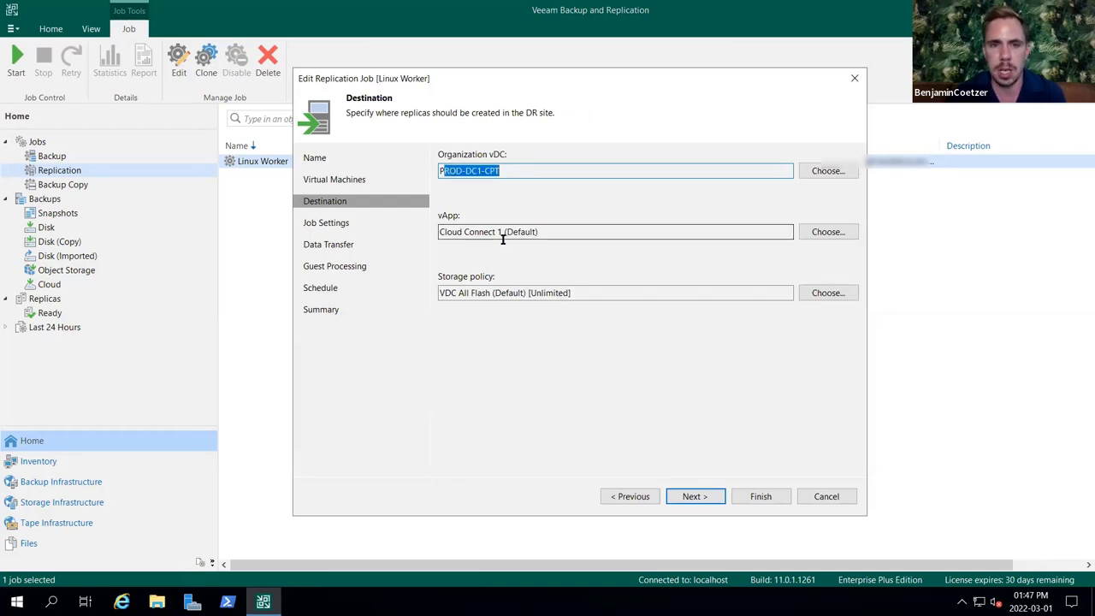
{"action": "left_click_drag", "start_coordinate": [453, 232], "coordinate": [559, 230]}
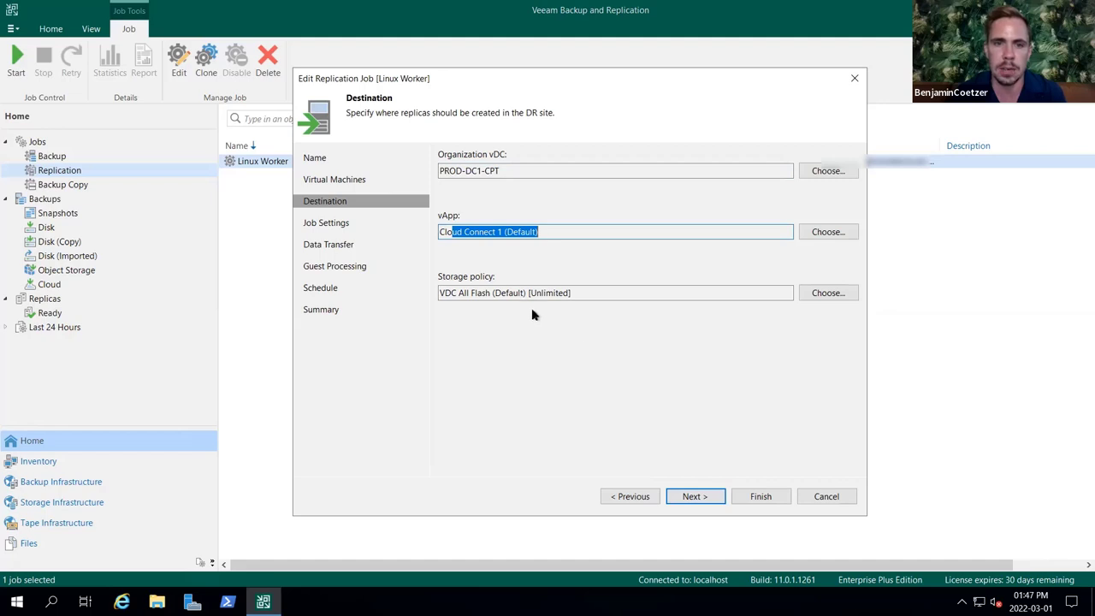
{"action": "left_click_drag", "start_coordinate": [458, 292], "coordinate": [599, 298]}
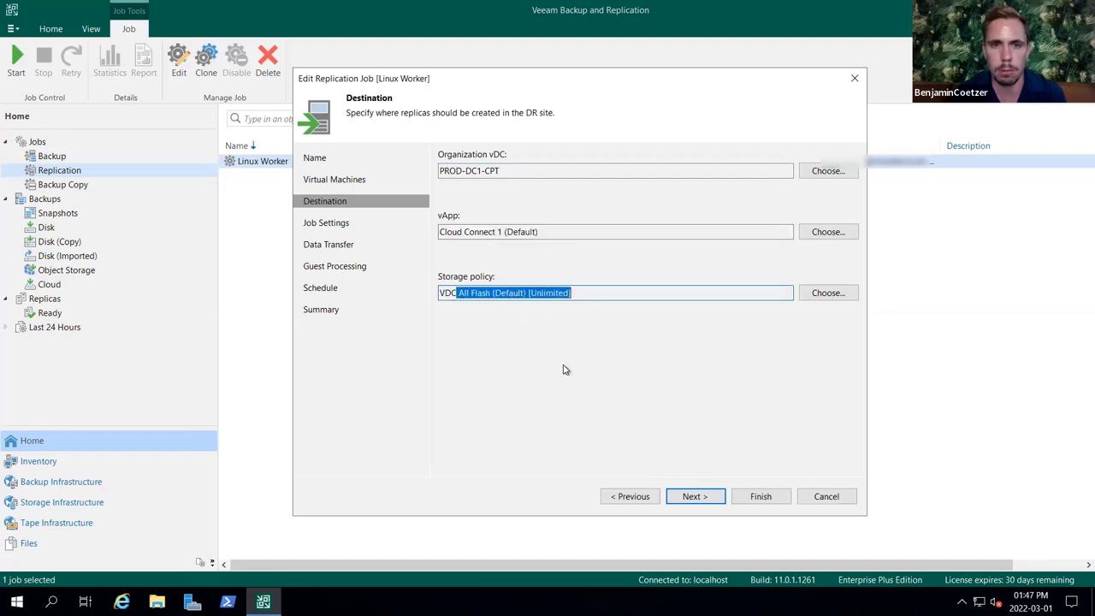
- Browse the service provider's cloud hosts available for the organization vDC and close the list without changing the selection
{"action": "left_click", "coordinate": [826, 172]}
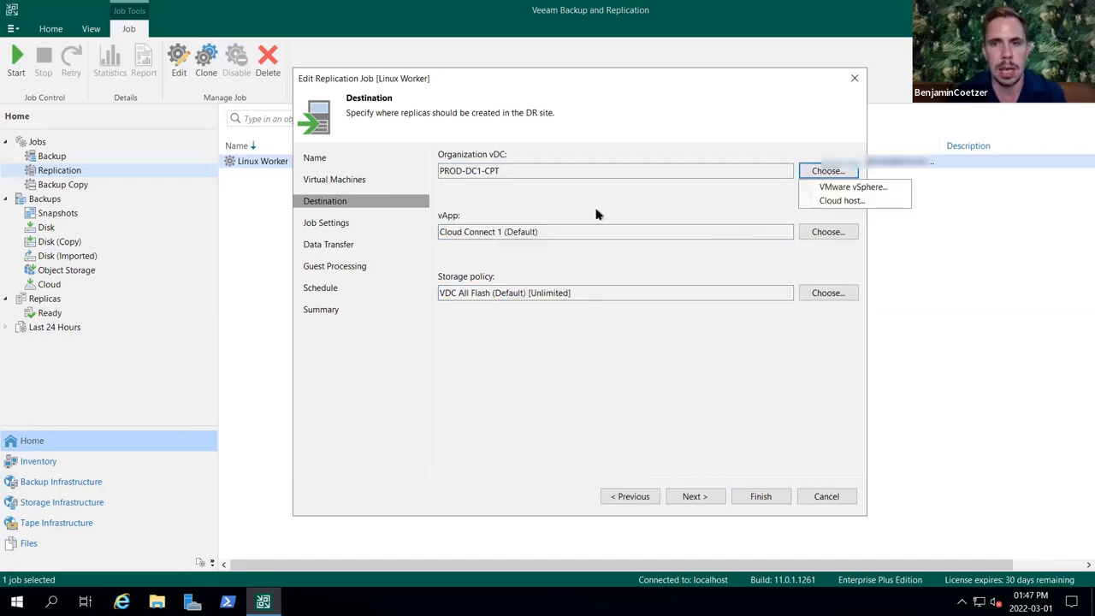
{"action": "left_click", "coordinate": [809, 201]}
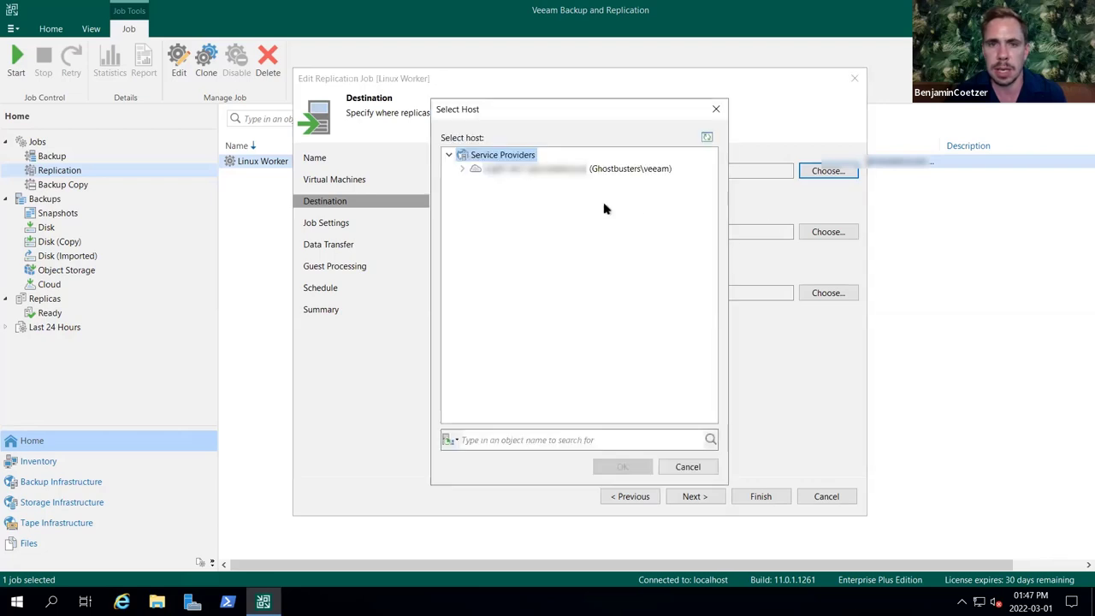
{"action": "left_click", "coordinate": [461, 169]}
{"action": "left_click", "coordinate": [526, 182]}
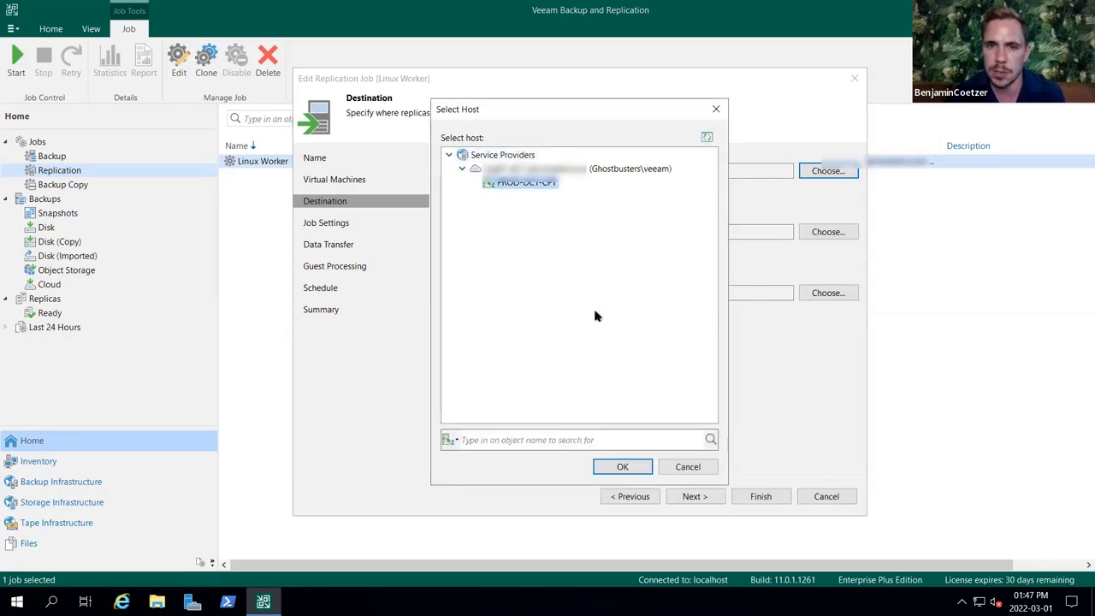
{"action": "left_click", "coordinate": [716, 109]}
- Look through the vApps available in PROD-DC1-CPT and close the list without changing the destination vApp
{"action": "left_click", "coordinate": [827, 232]}
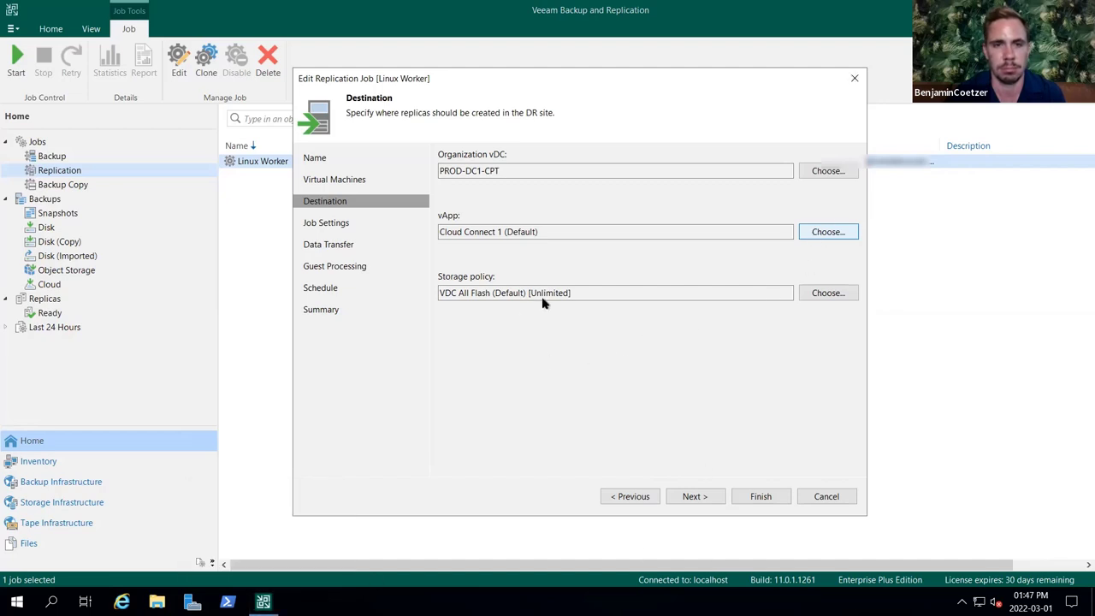
{"action": "key", "text": "Return"}
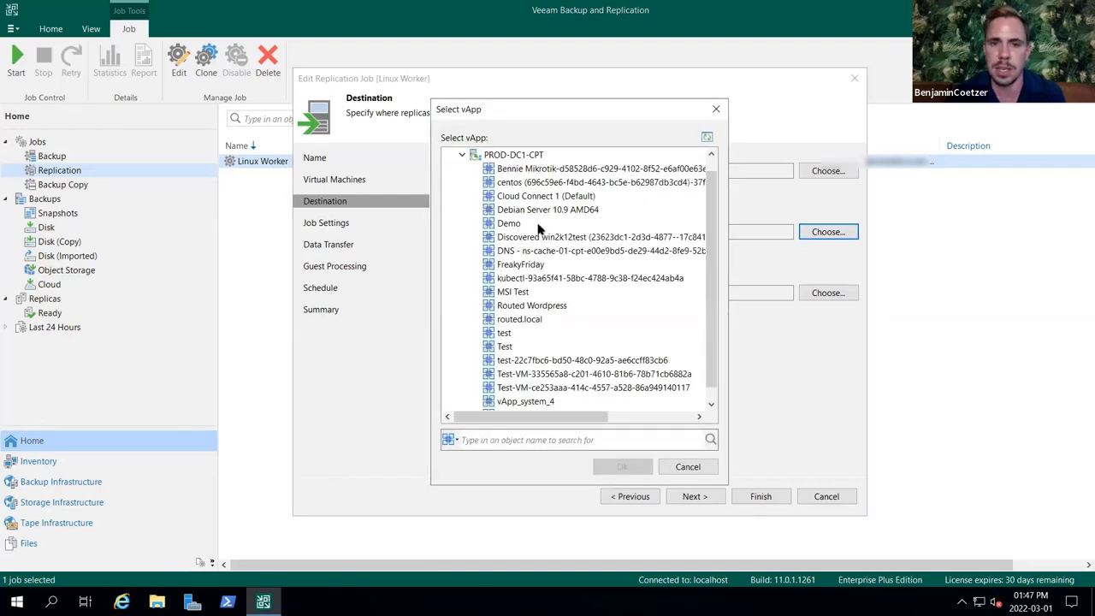
{"action": "scroll", "coordinate": [518, 345], "scroll_direction": "down", "scroll_amount": 1}
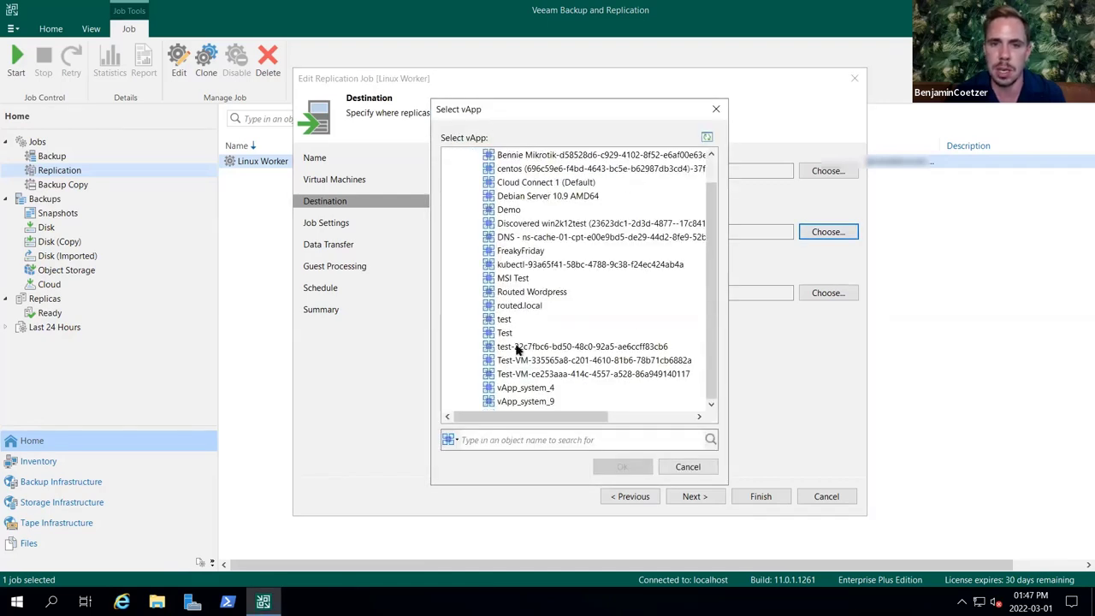
{"action": "left_click", "coordinate": [714, 109]}
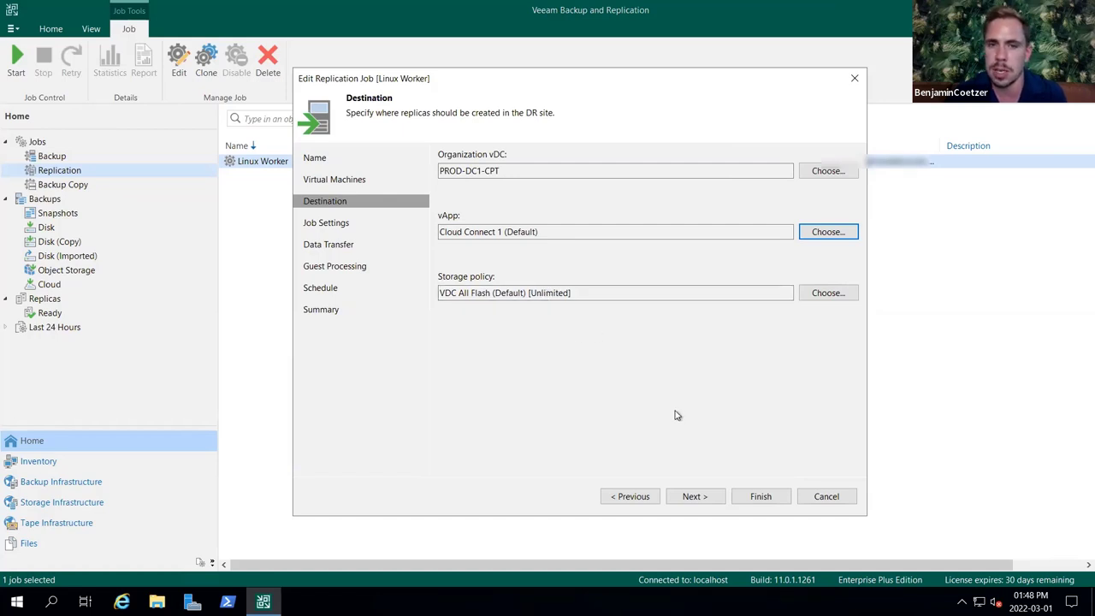
- Review the job settings for the number of restore points to keep and the replica name suffix
{"action": "left_click", "coordinate": [694, 496]}
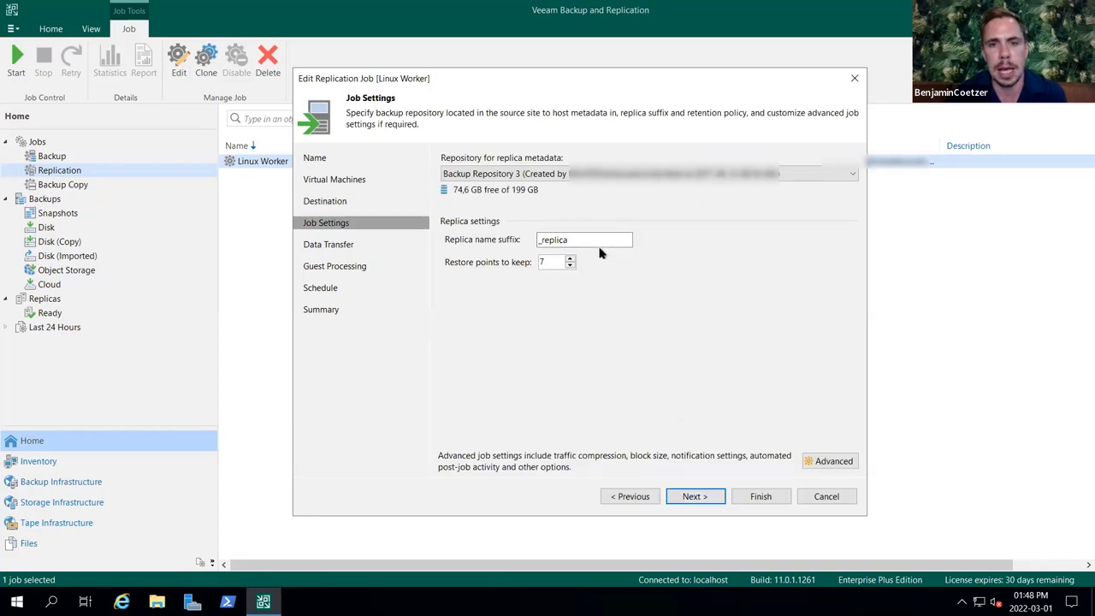
{"action": "left_click_drag", "start_coordinate": [553, 259], "coordinate": [439, 259]}
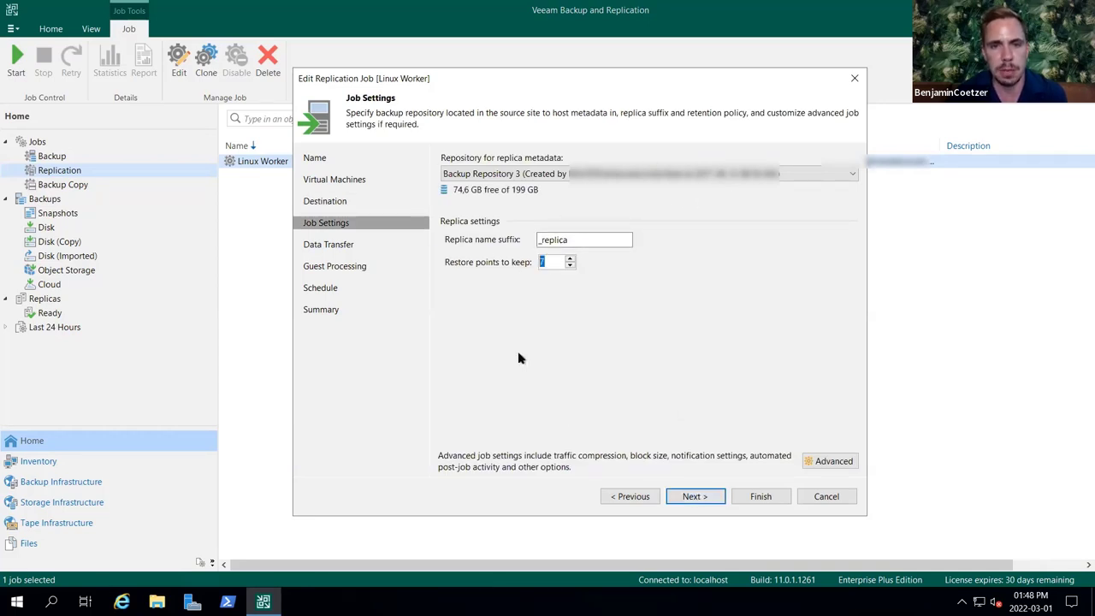
{"action": "left_click_drag", "start_coordinate": [617, 240], "coordinate": [482, 239]}
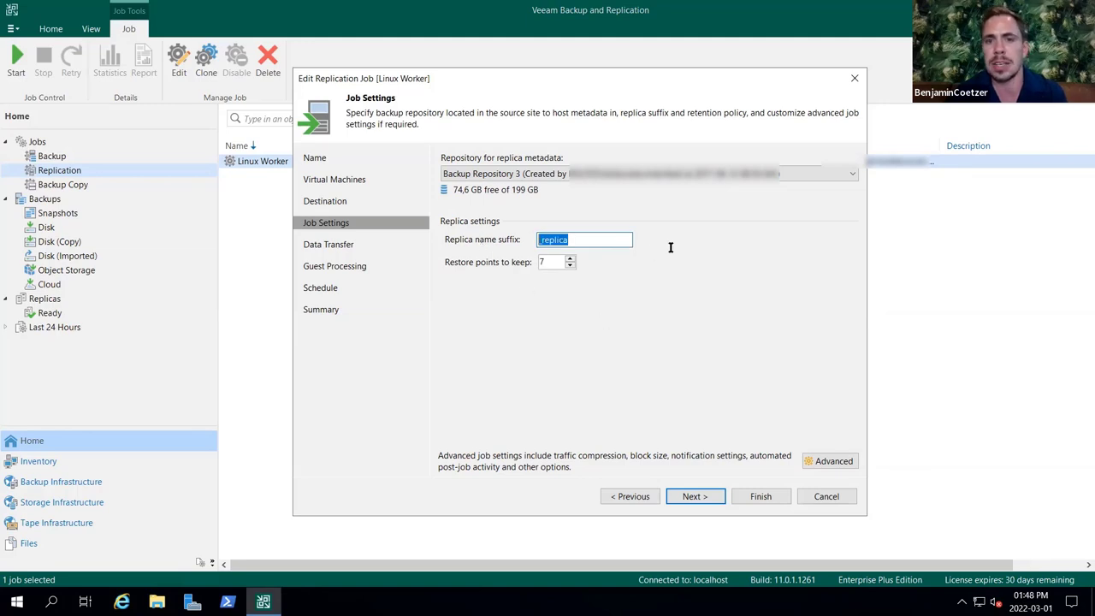
{"action": "left_click", "coordinate": [590, 240]}
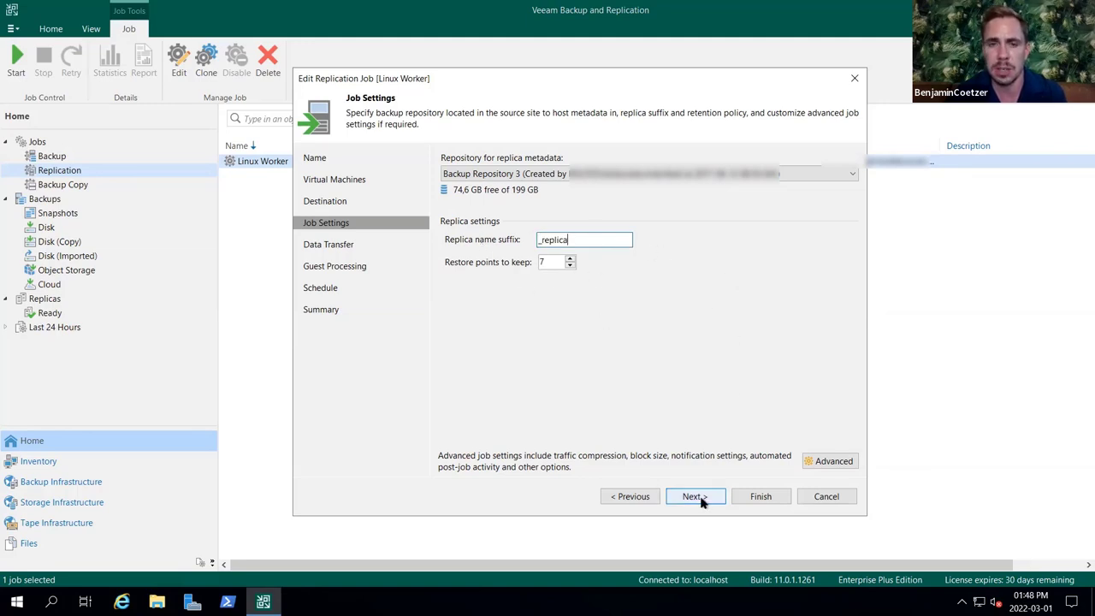
- Accept the existing data transfer, guest processing and schedule settings, then finish the Linux Worker job with running on finish enabled
{"action": "left_click", "coordinate": [694, 496]}
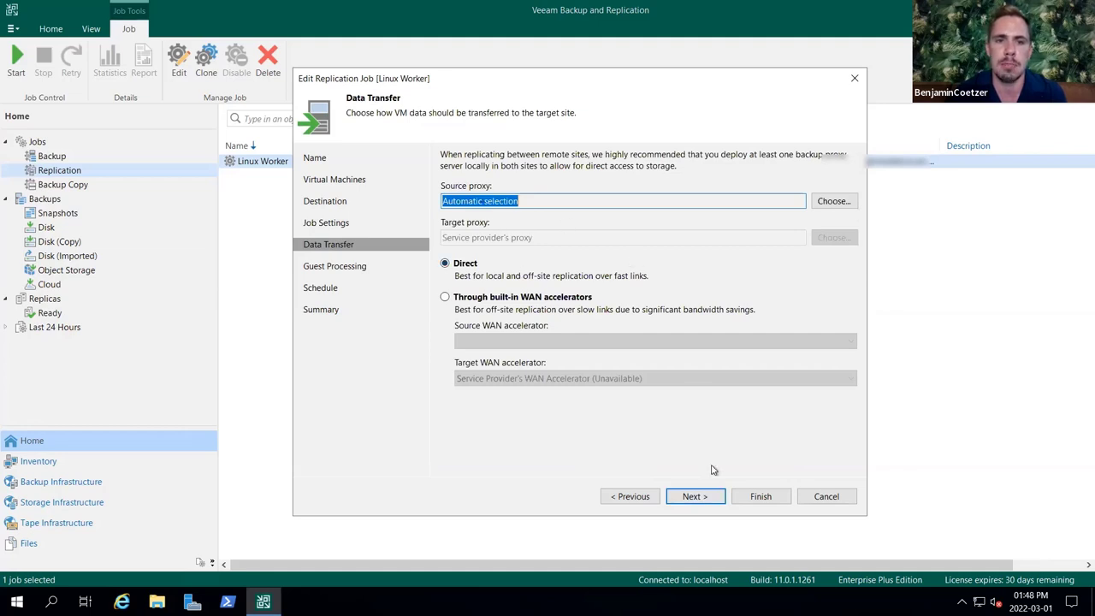
{"action": "left_click", "coordinate": [700, 496]}
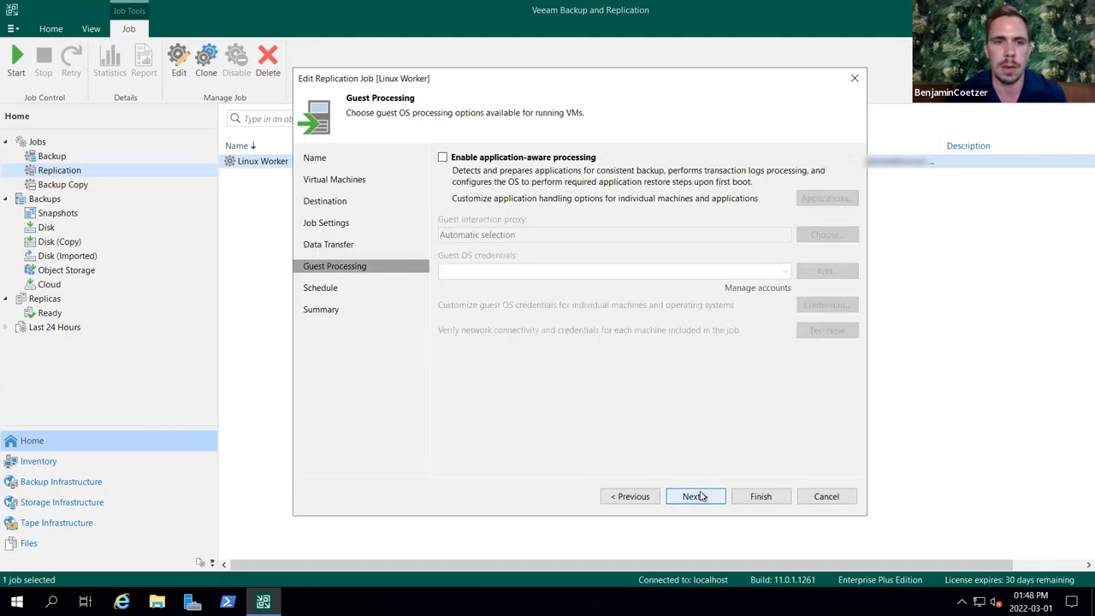
{"action": "left_click", "coordinate": [700, 496]}
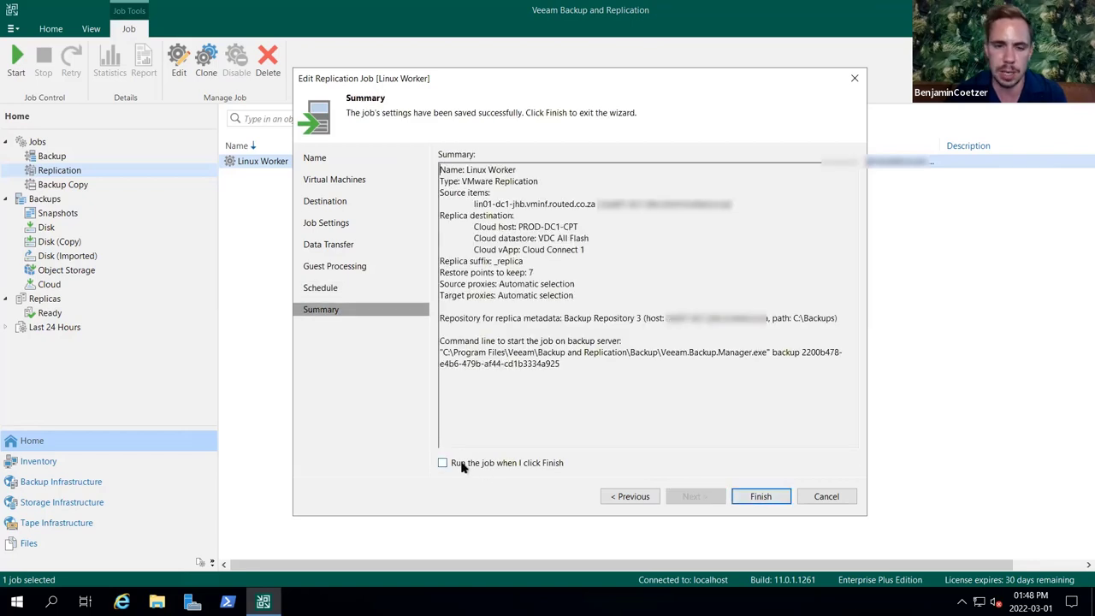
{"action": "left_click", "coordinate": [461, 467]}
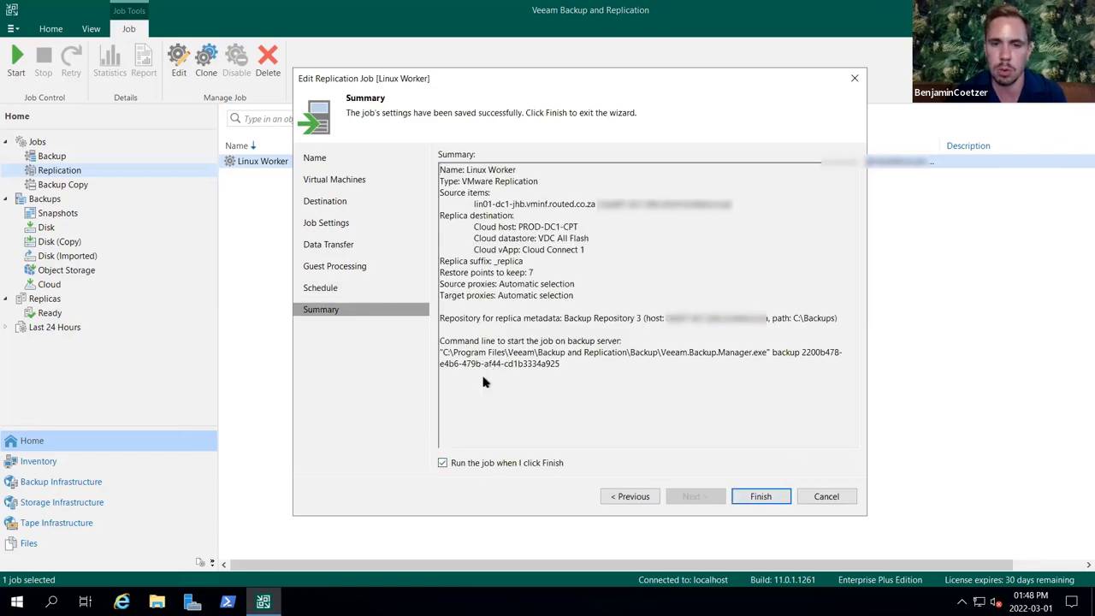
{"action": "left_click", "coordinate": [760, 498]}
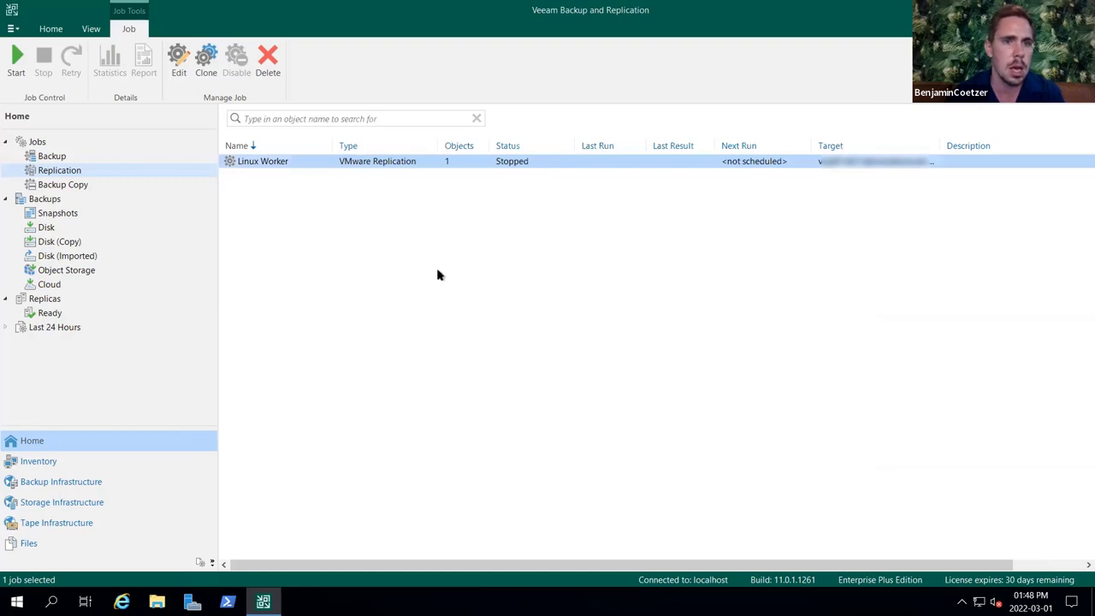
{"action": "left_click", "coordinate": [326, 226]}
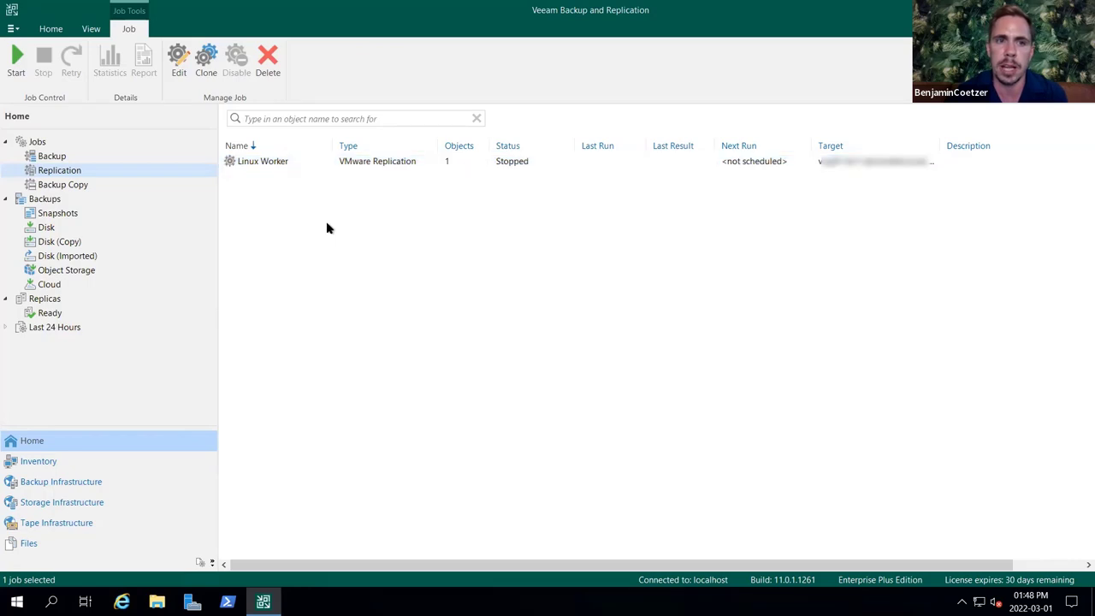
- Open the Linux Worker job's progress details and compare the job-level action log with the replicated VM's processing actions
{"action": "double_click", "coordinate": [286, 163]}
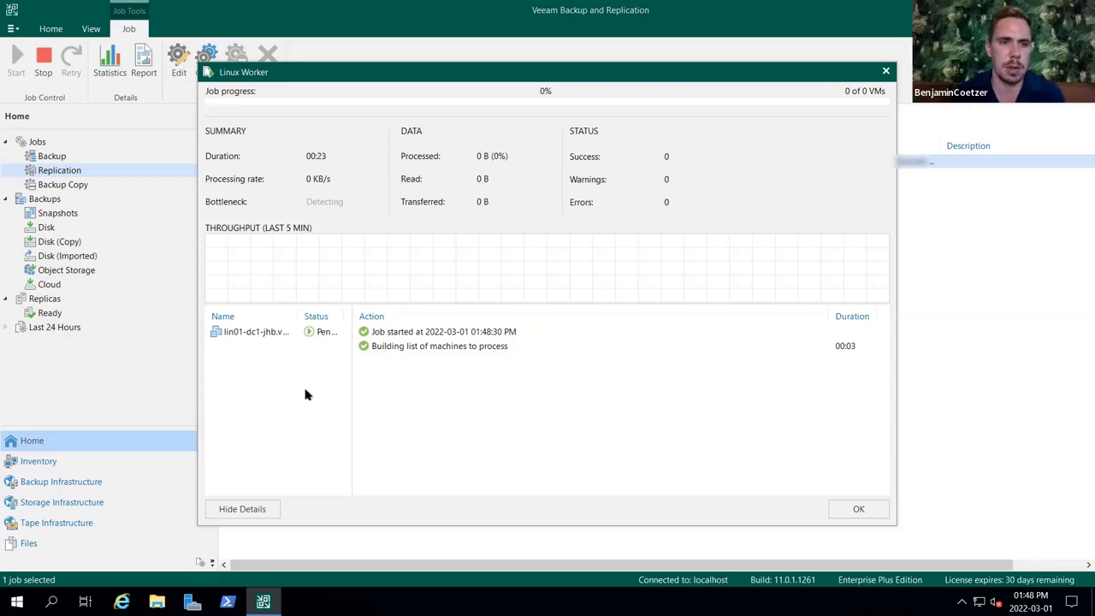
{"action": "left_click", "coordinate": [276, 334]}
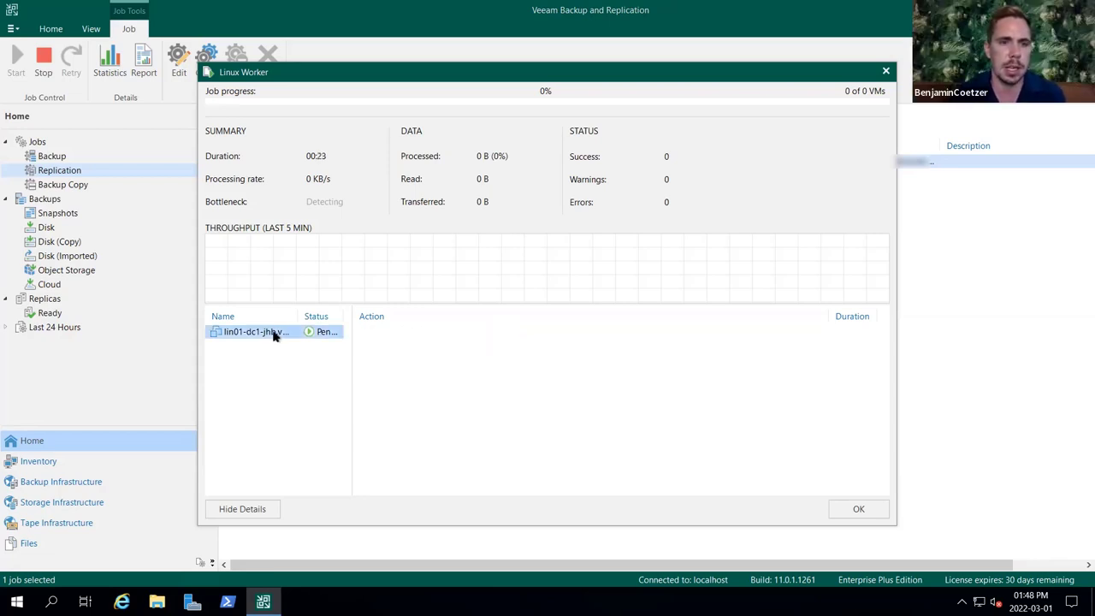
{"action": "left_click", "coordinate": [275, 391]}
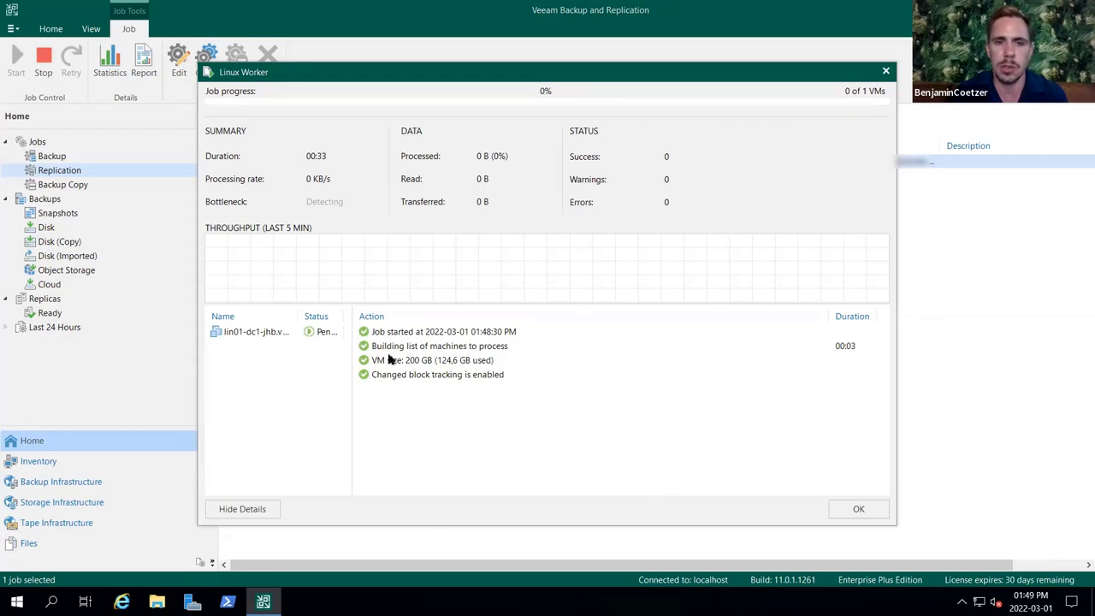
{"action": "left_click", "coordinate": [261, 336]}
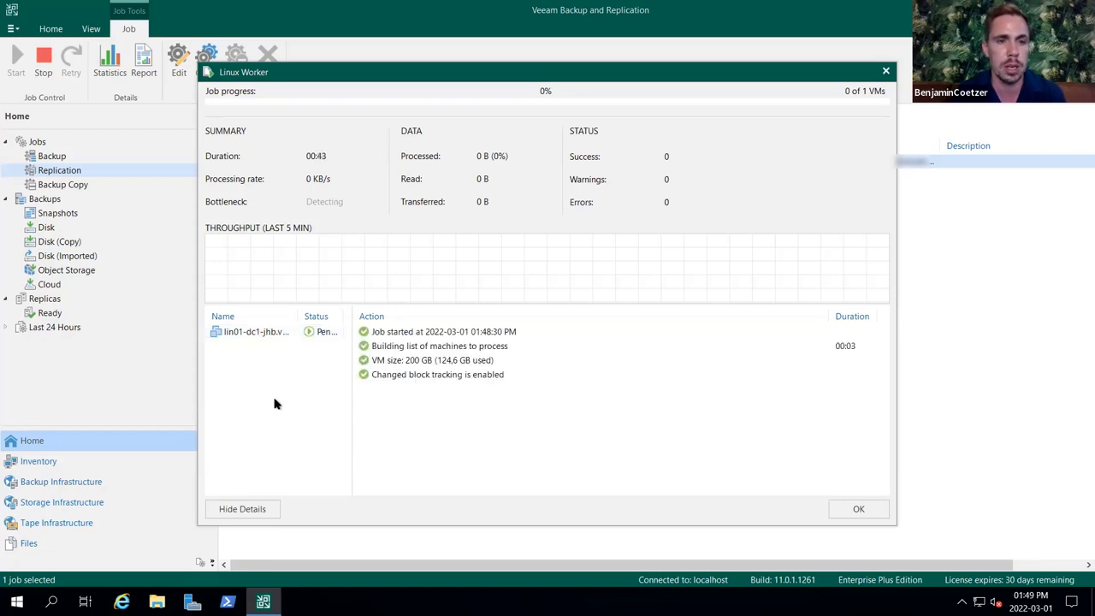
{"action": "left_click", "coordinate": [257, 333]}
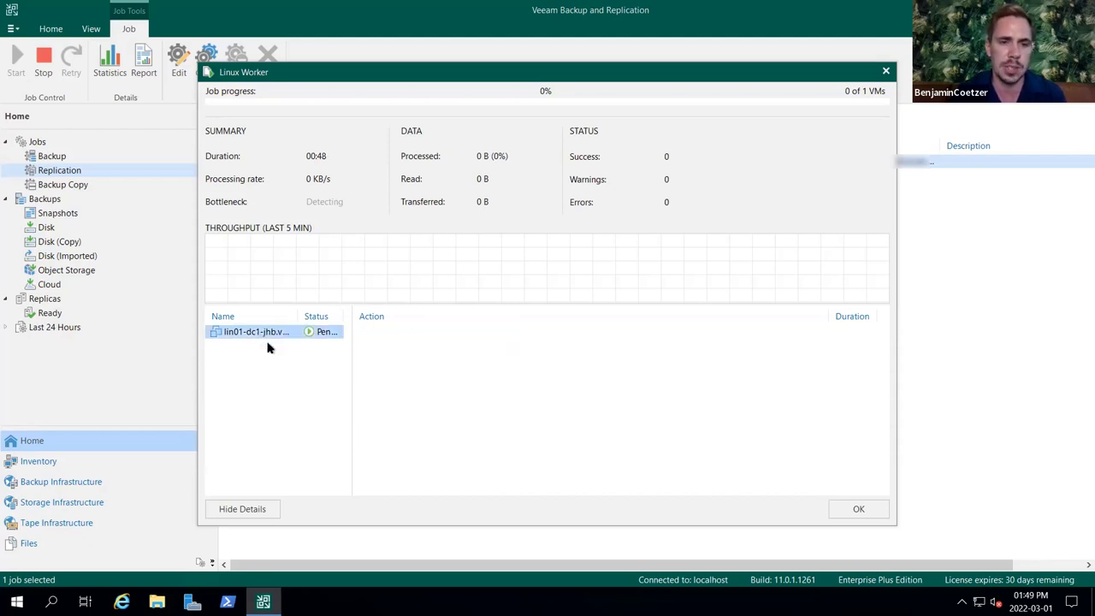
{"action": "left_click", "coordinate": [287, 401]}
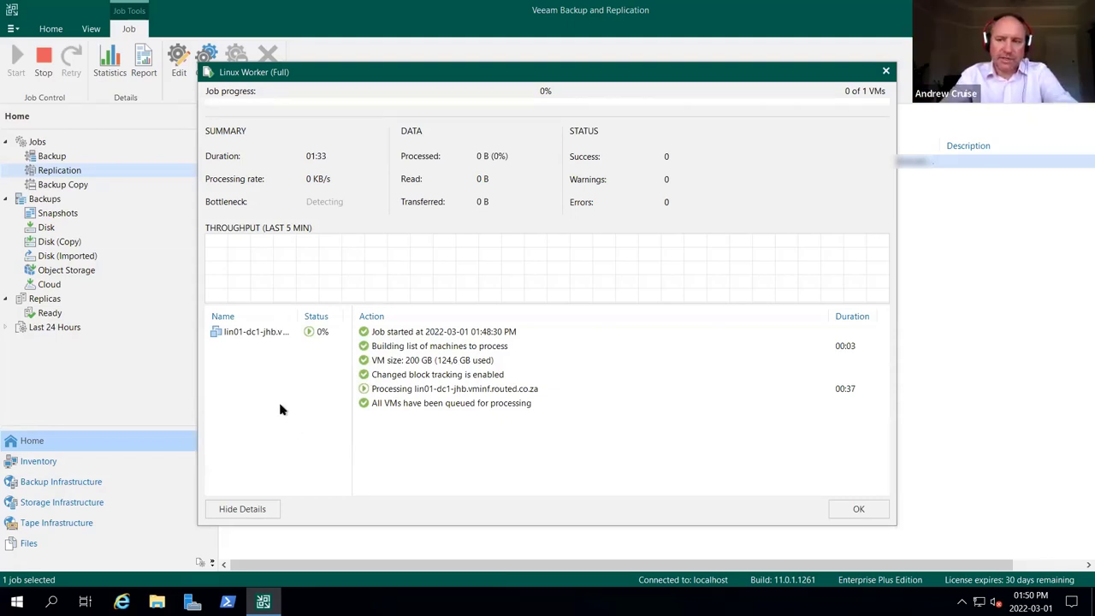
{"action": "left_click", "coordinate": [268, 336]}
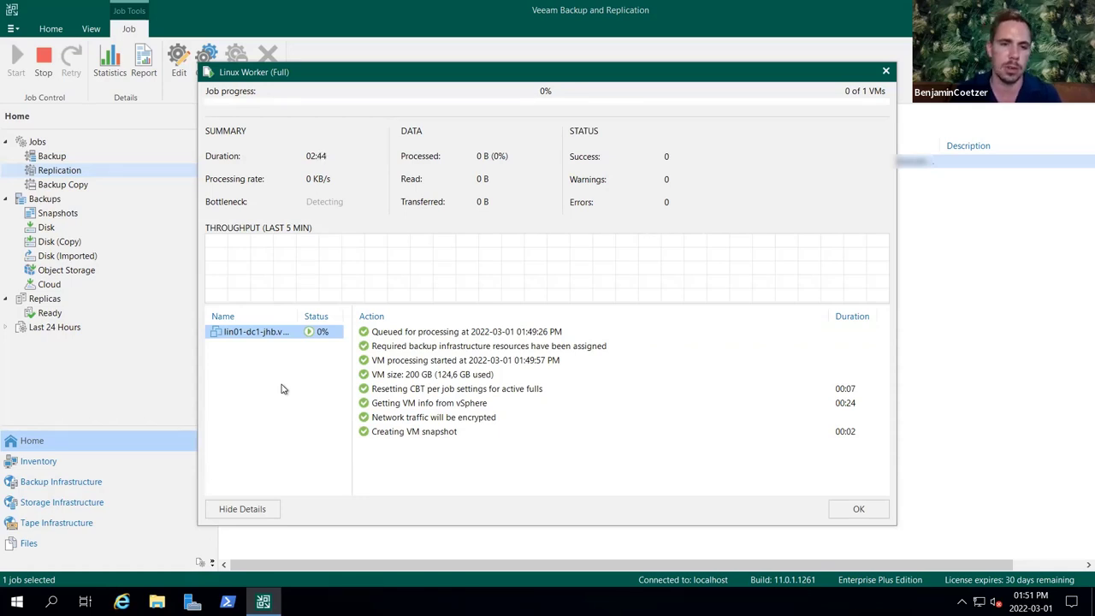
{"action": "left_click", "coordinate": [282, 389]}
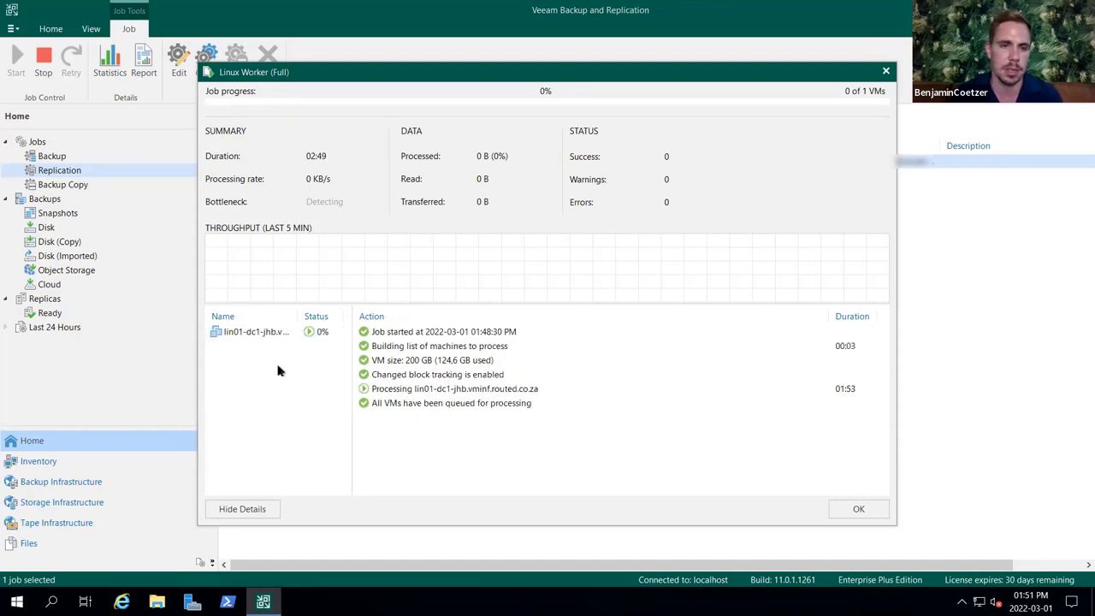
{"action": "left_click", "coordinate": [268, 338]}
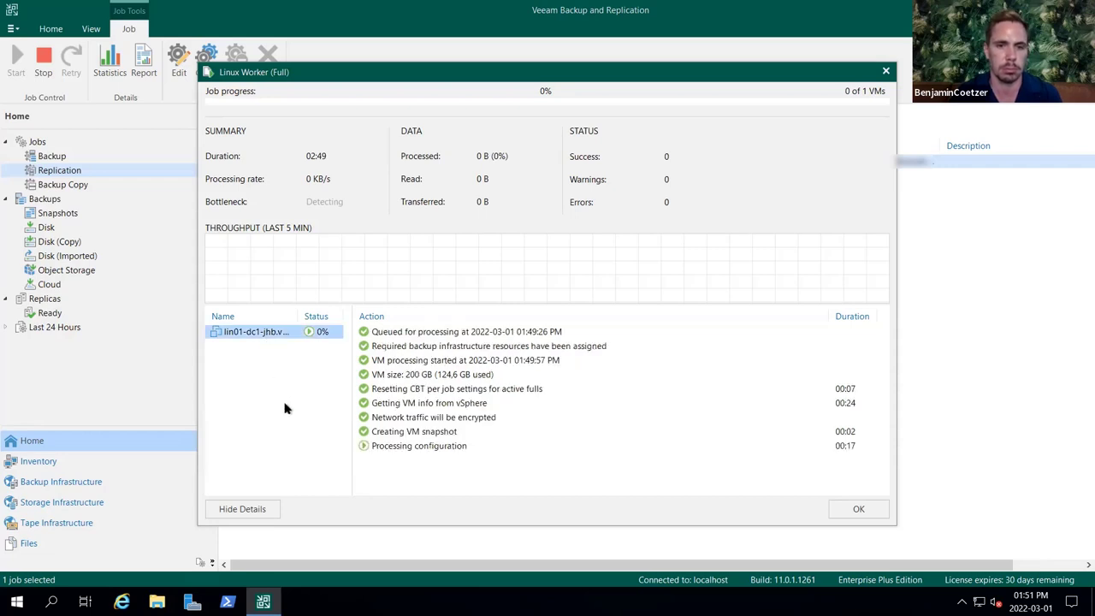
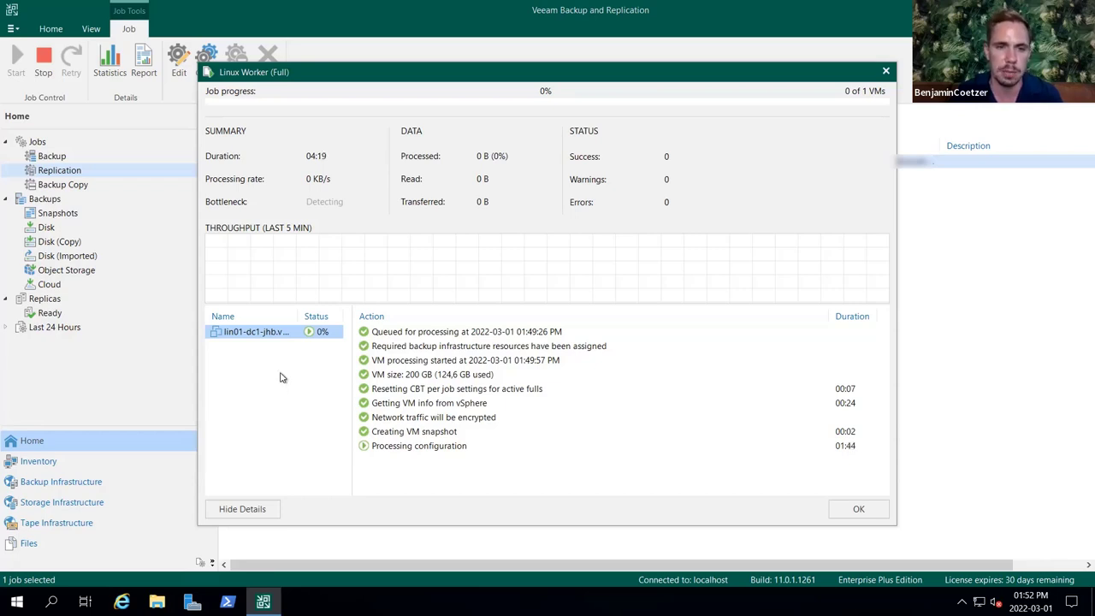
{"action": "left_click", "coordinate": [283, 377]}
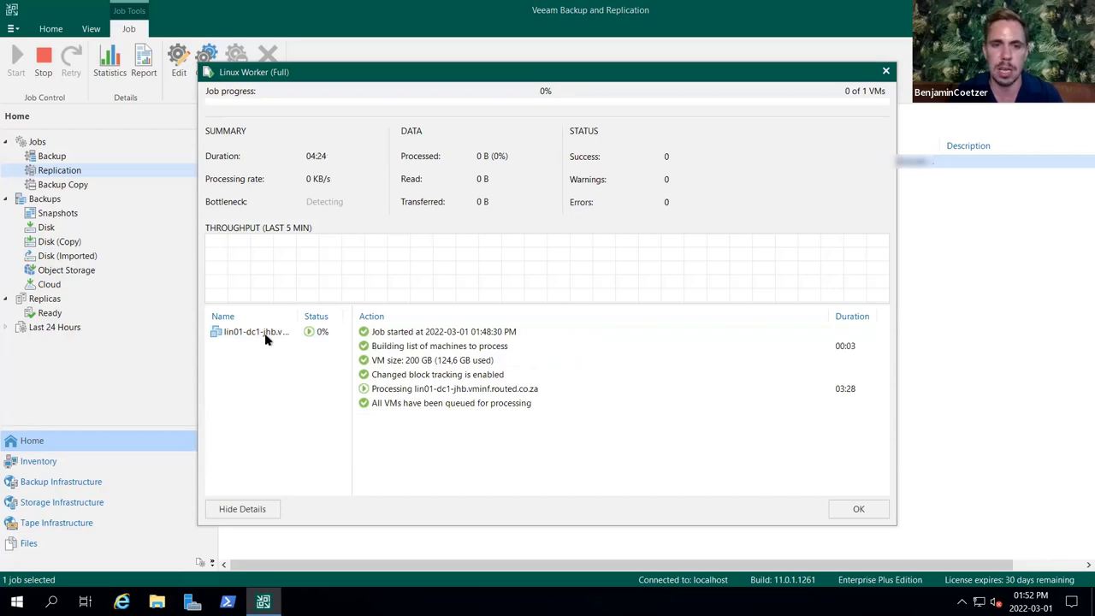
{"action": "left_click", "coordinate": [265, 339]}
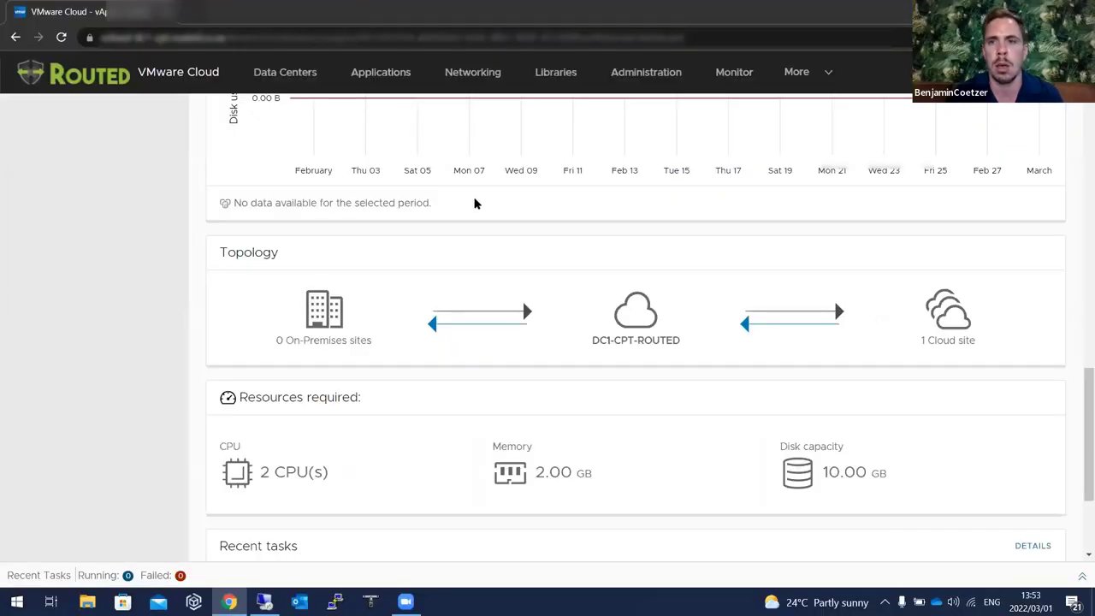
- Switch to the VMware Cloud portal in Chrome and open Data Protection with Veeam
{"action": "scroll", "coordinate": [474, 205], "scroll_direction": "up", "scroll_amount": 4}
{"action": "left_click", "coordinate": [816, 74]}
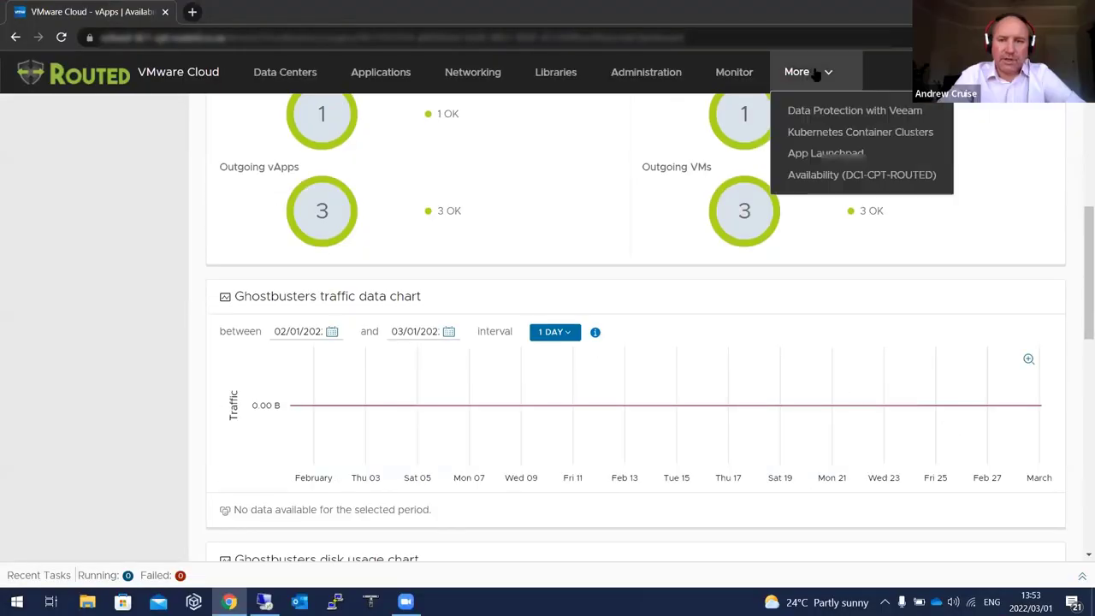
{"action": "left_click", "coordinate": [855, 111]}
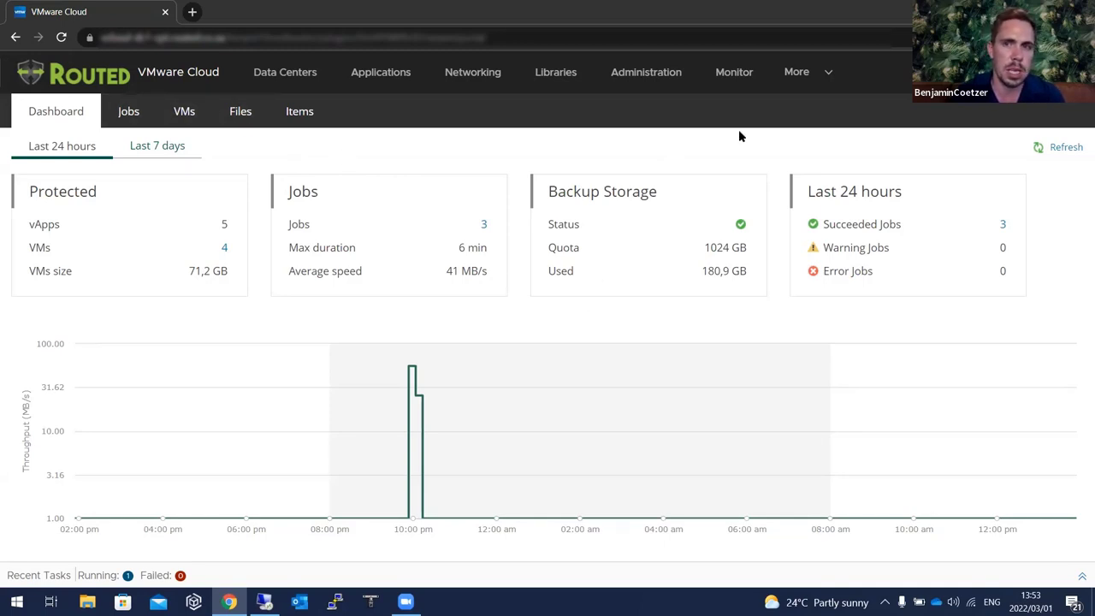
{"action": "left_click", "coordinate": [826, 73]}
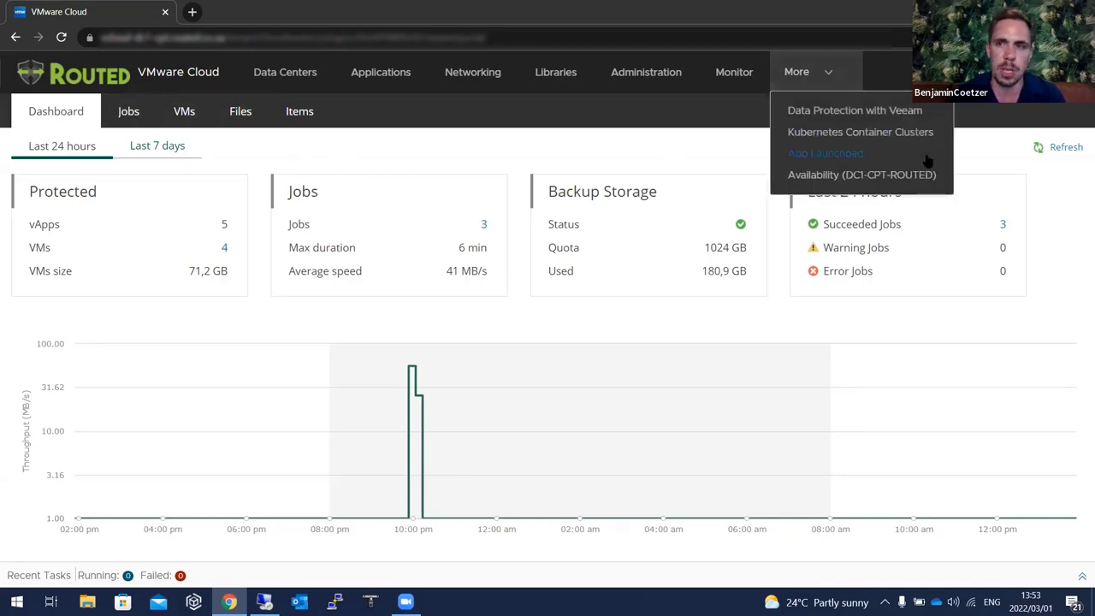
{"action": "left_click", "coordinate": [860, 111]}
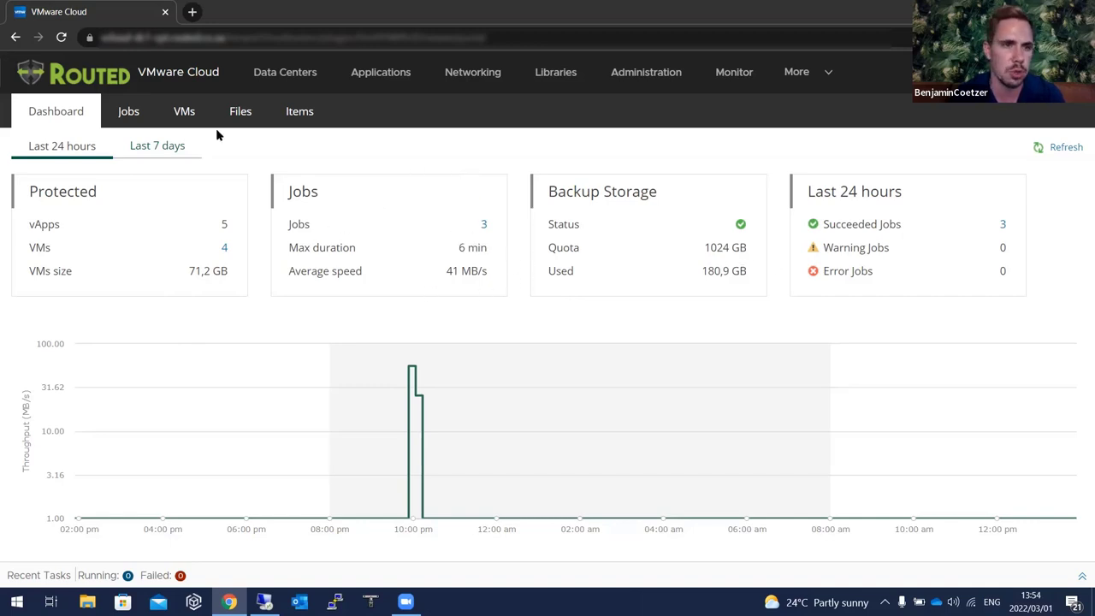
- Start a new backup job, enable keeping certain full backups longer for archival purposes, and review the GFS retention options
{"action": "left_click", "coordinate": [127, 112]}
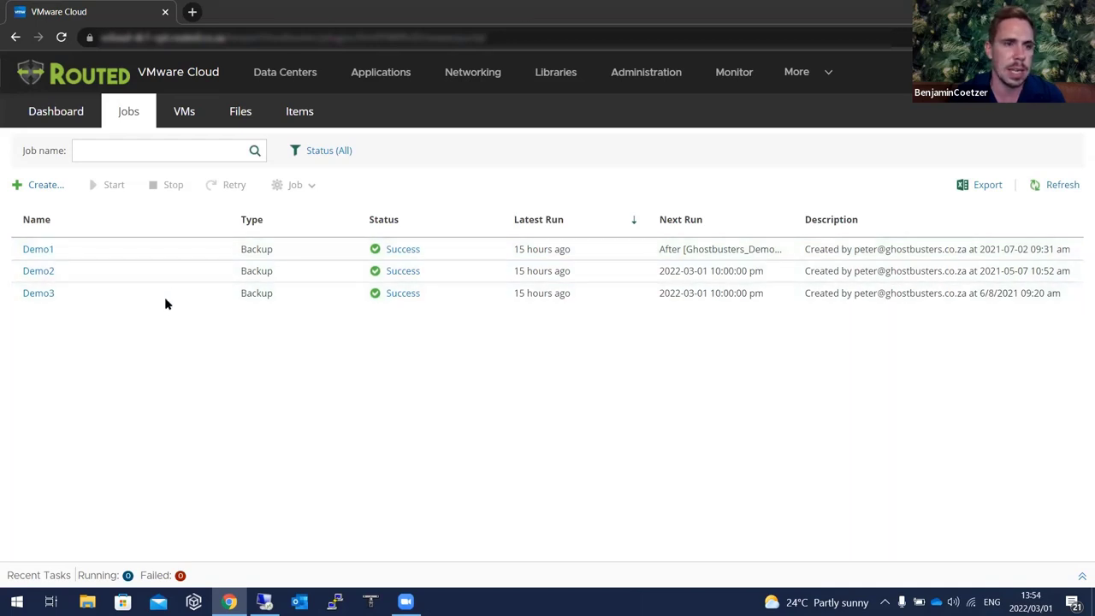
{"action": "left_click", "coordinate": [41, 184]}
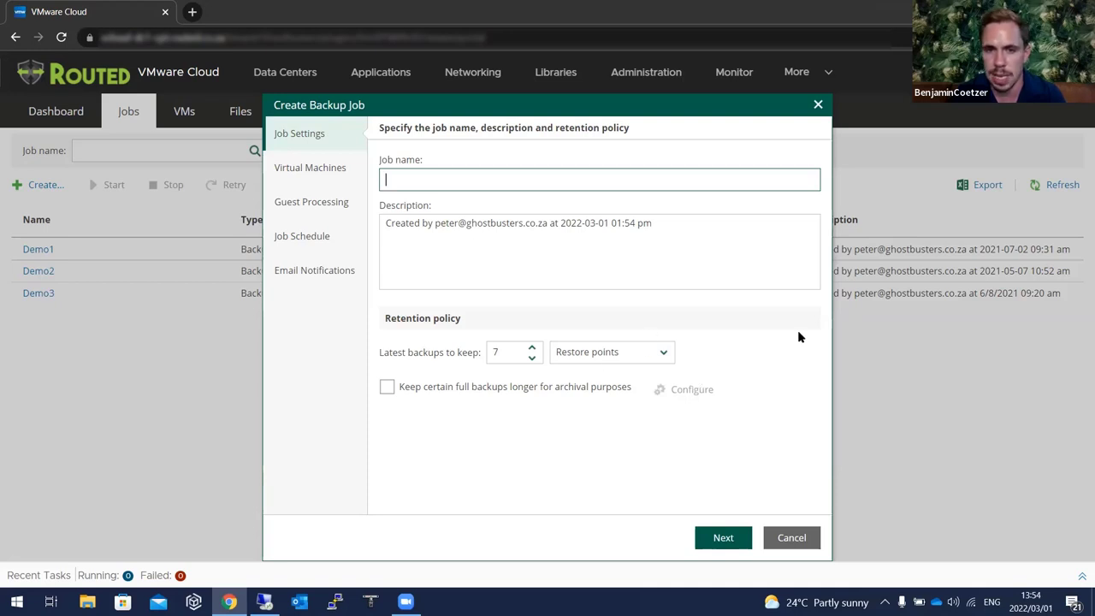
{"action": "left_click", "coordinate": [538, 392]}
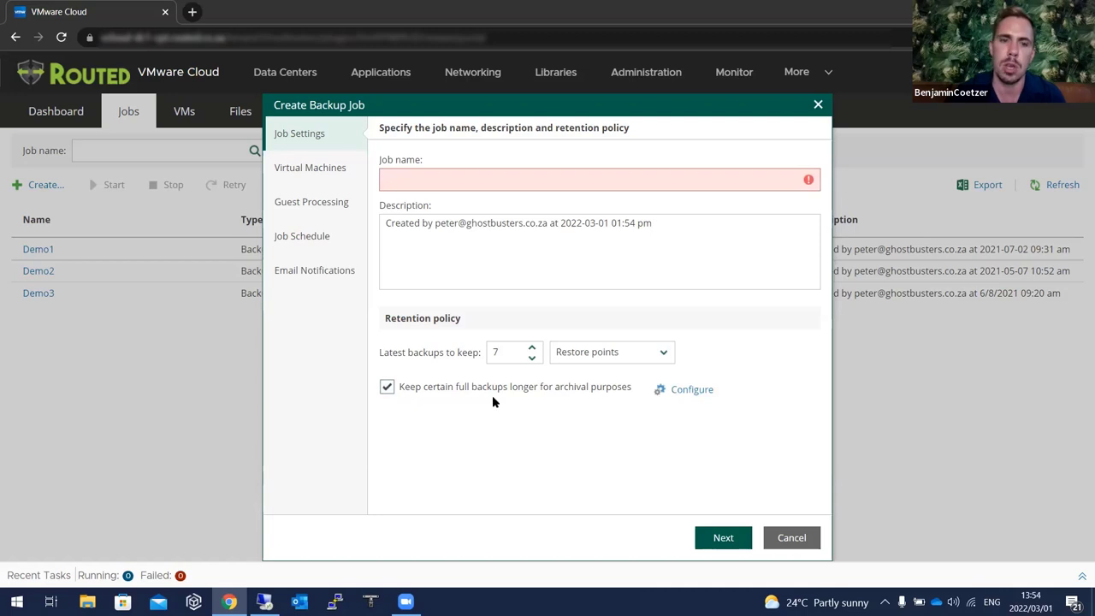
{"action": "left_click", "coordinate": [690, 390]}
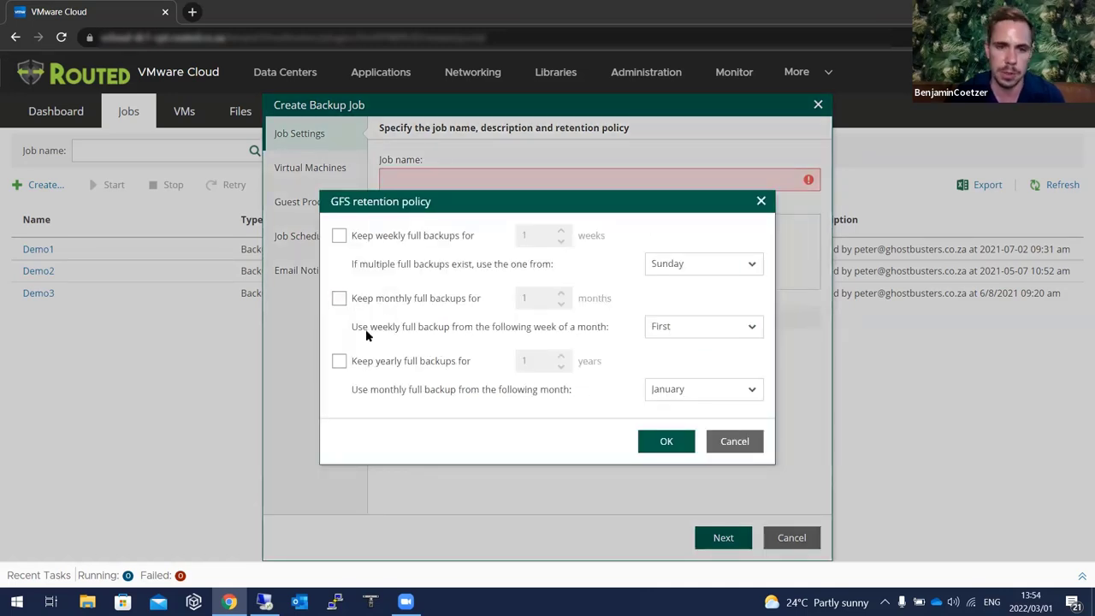
{"action": "left_click", "coordinate": [734, 443]}
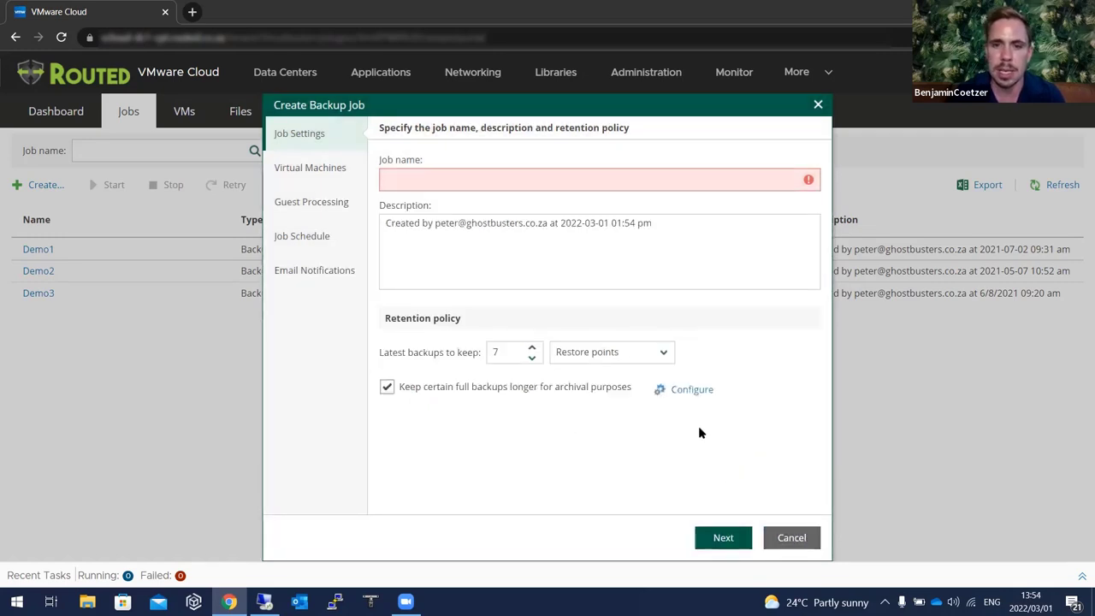
- Look over the weekly, monthly and yearly GFS retention settings once more, then discard the unsaved backup job
{"action": "left_click", "coordinate": [790, 537]}
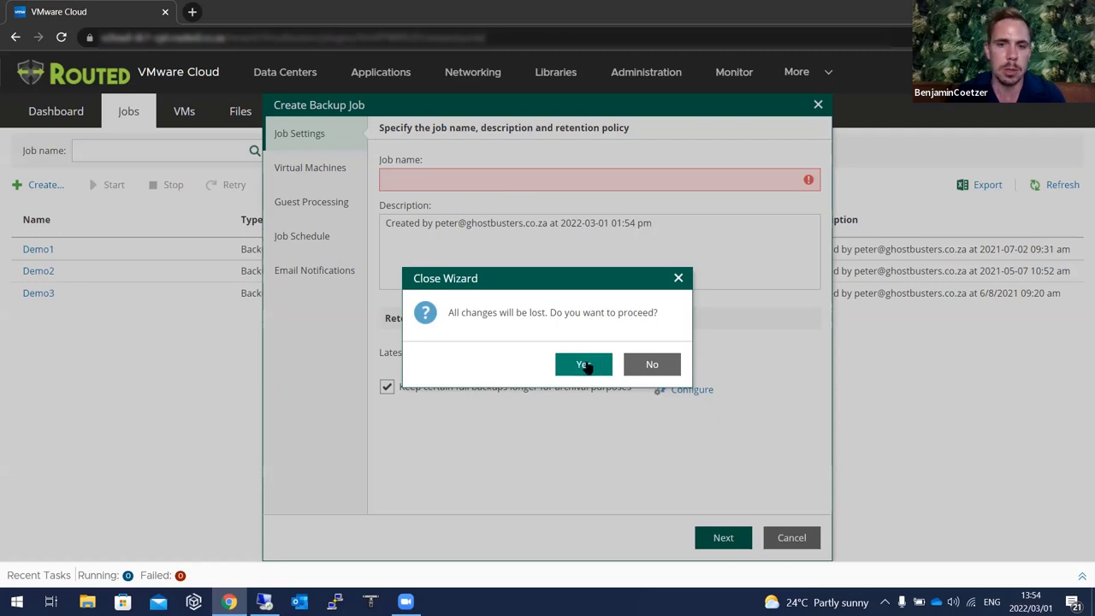
{"action": "left_click", "coordinate": [663, 364]}
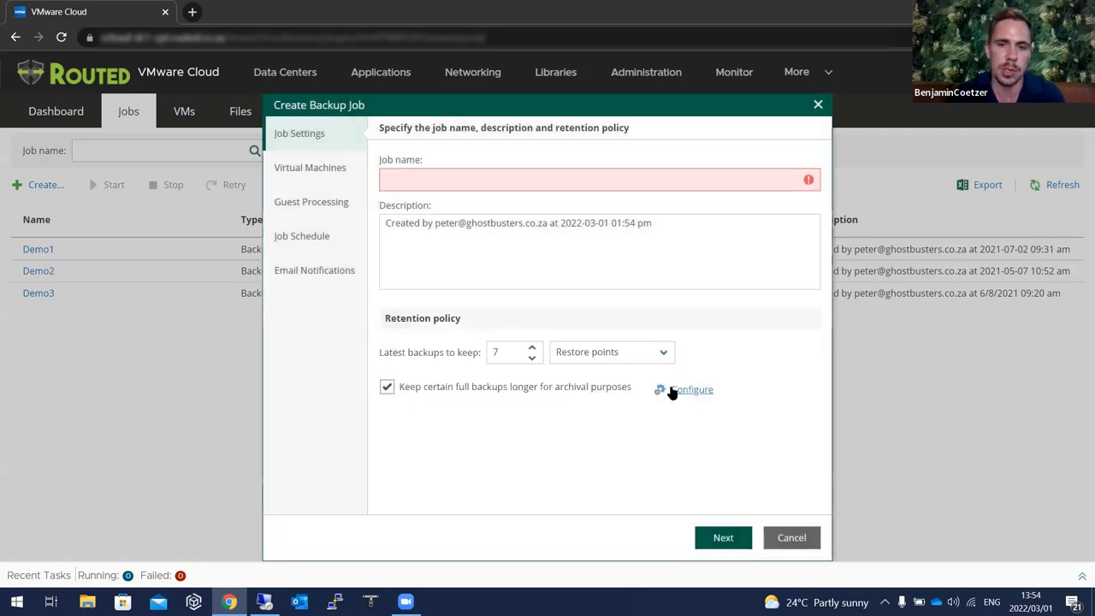
{"action": "left_click", "coordinate": [674, 388]}
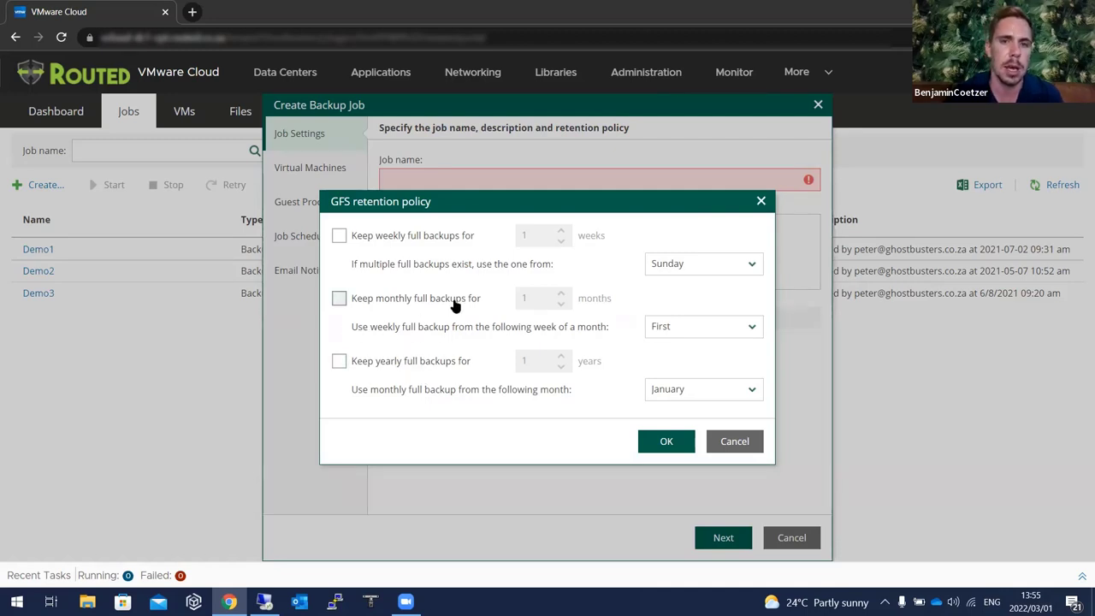
{"action": "left_click", "coordinate": [759, 202]}
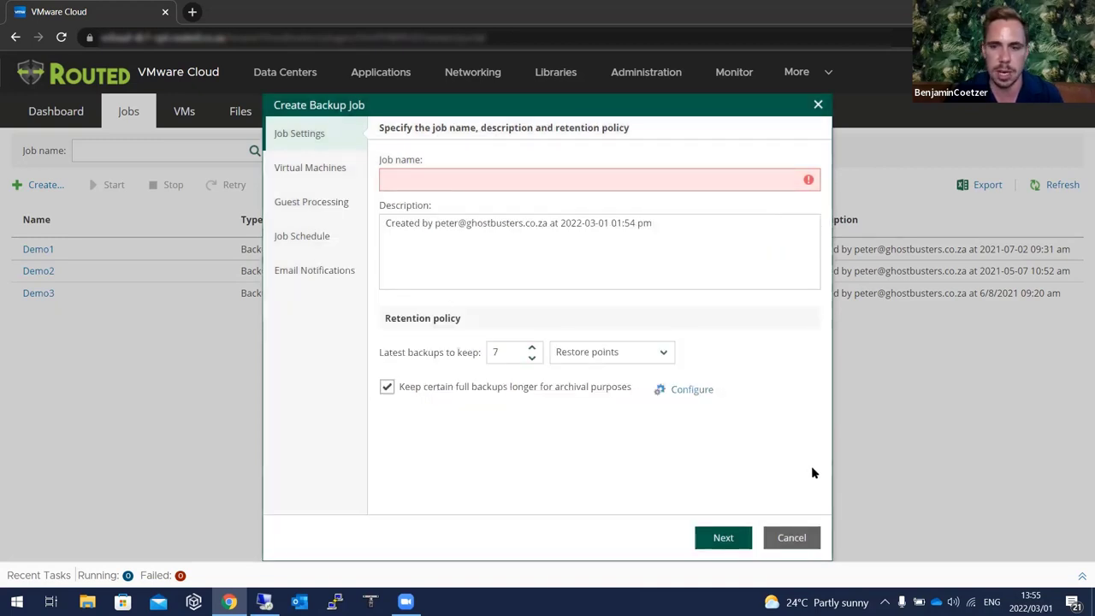
{"action": "left_click", "coordinate": [793, 537]}
{"action": "left_click", "coordinate": [583, 365]}
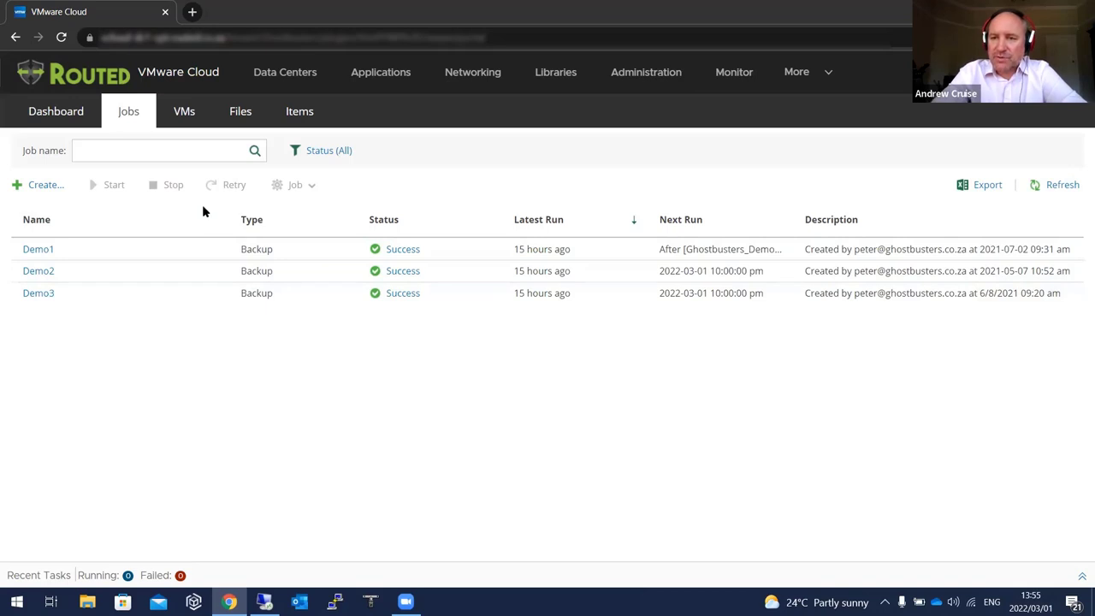
- In the list of protected VMs, select the first VM and look at its Overwrite and Keep restore options without restoring it
{"action": "left_click", "coordinate": [190, 113]}
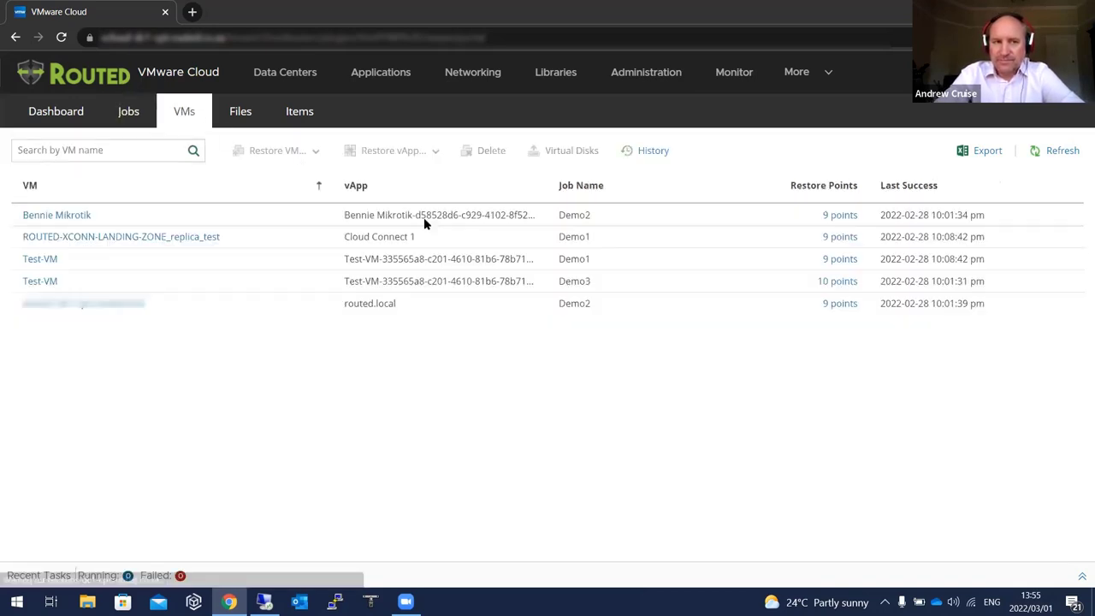
{"action": "left_click", "coordinate": [277, 214]}
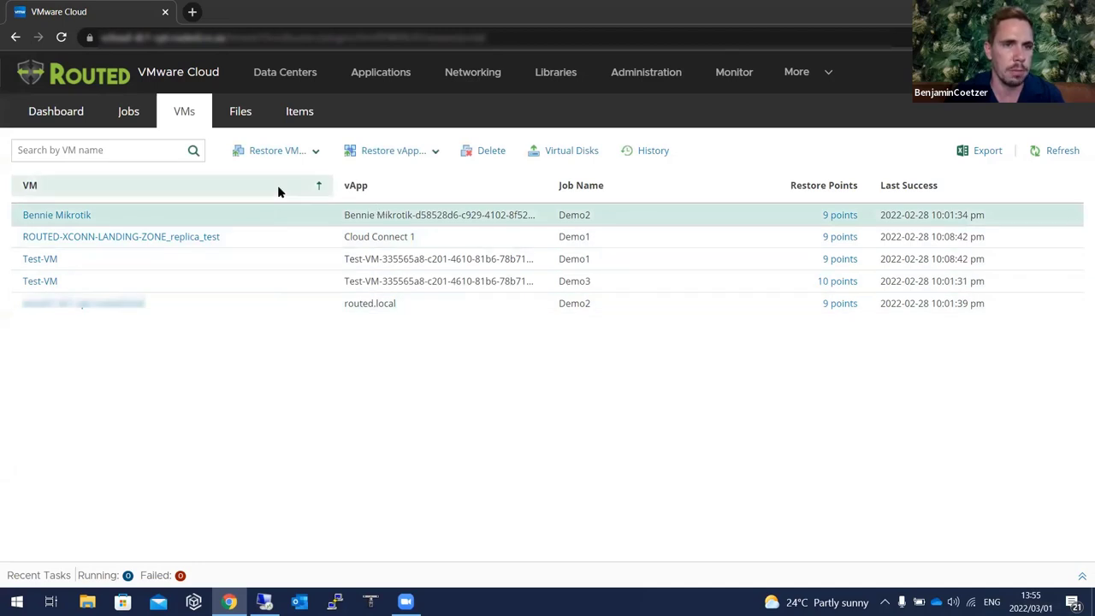
{"action": "left_click", "coordinate": [316, 151]}
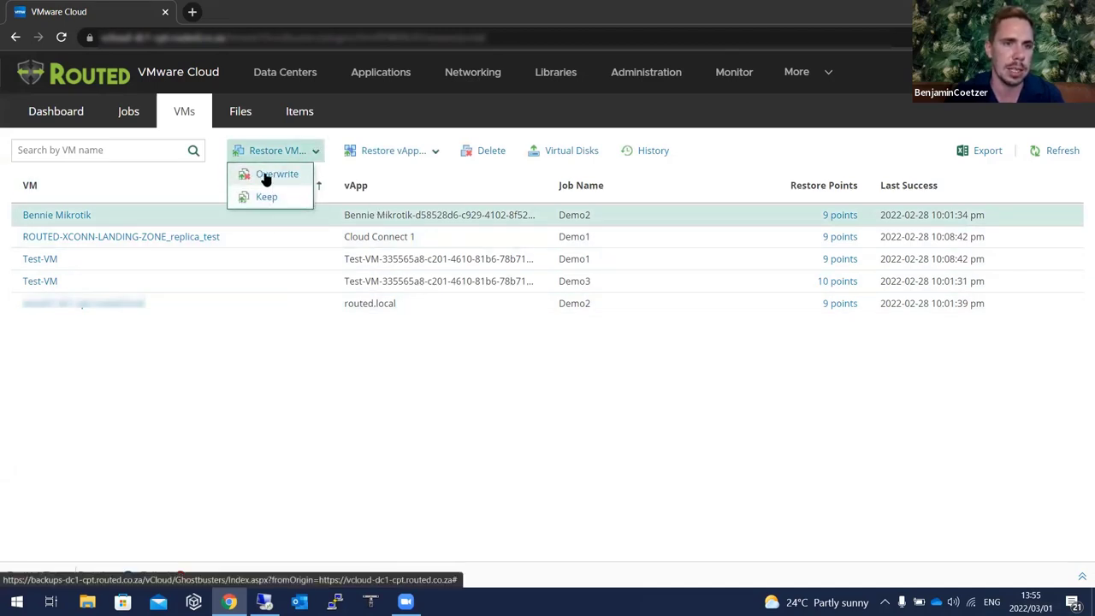
{"action": "left_click", "coordinate": [309, 151]}
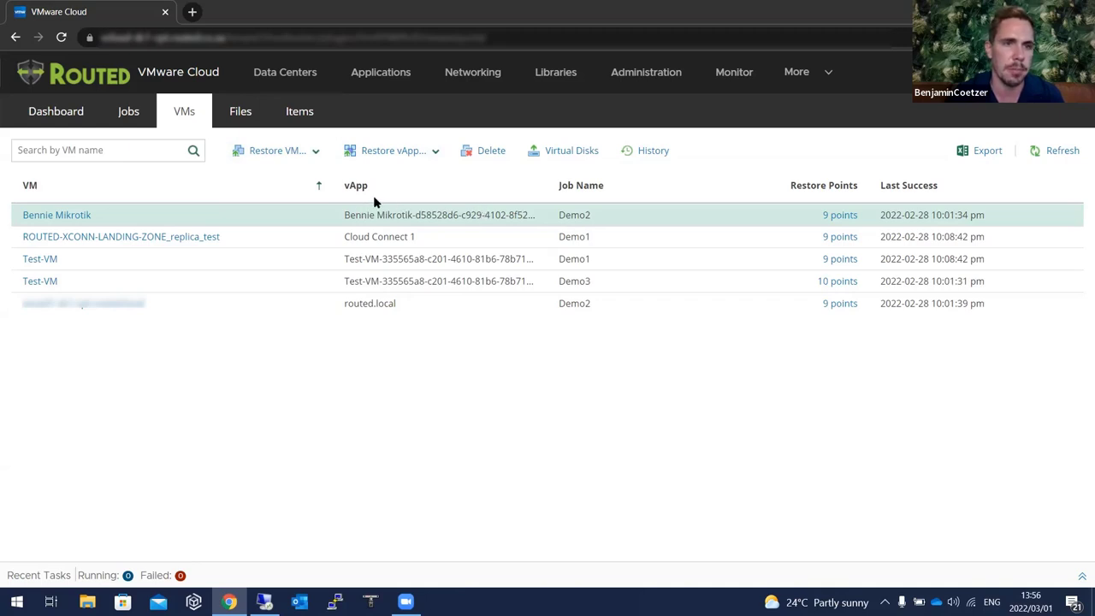
- Look at the VMs available for file-level restore without selecting one, then view the SQL database restore options under Items
{"action": "left_click", "coordinate": [242, 113]}
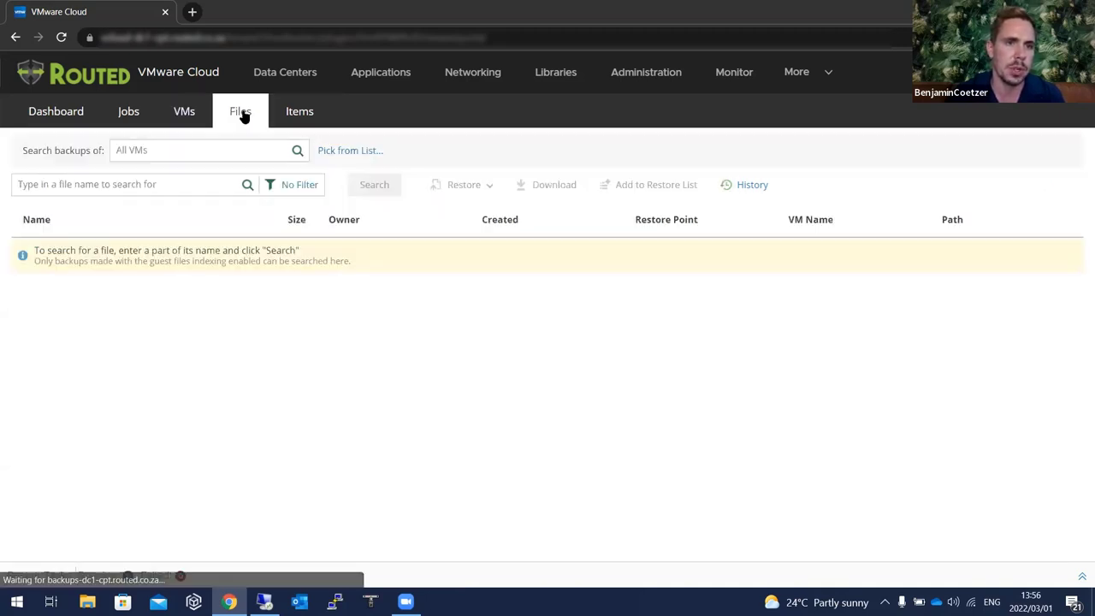
{"action": "left_click", "coordinate": [339, 151]}
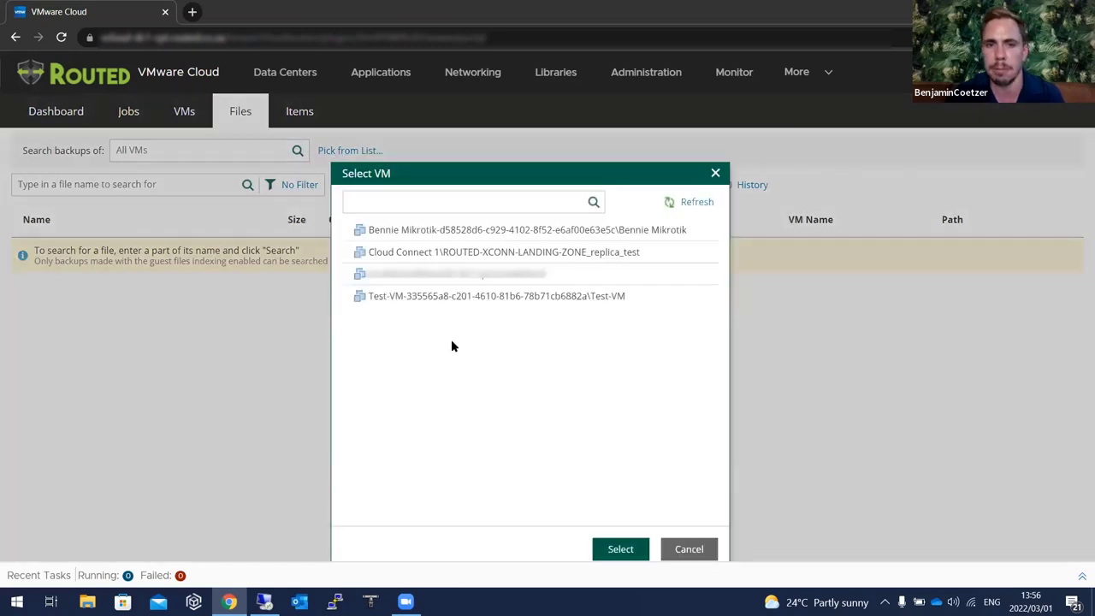
{"action": "left_click", "coordinate": [715, 173]}
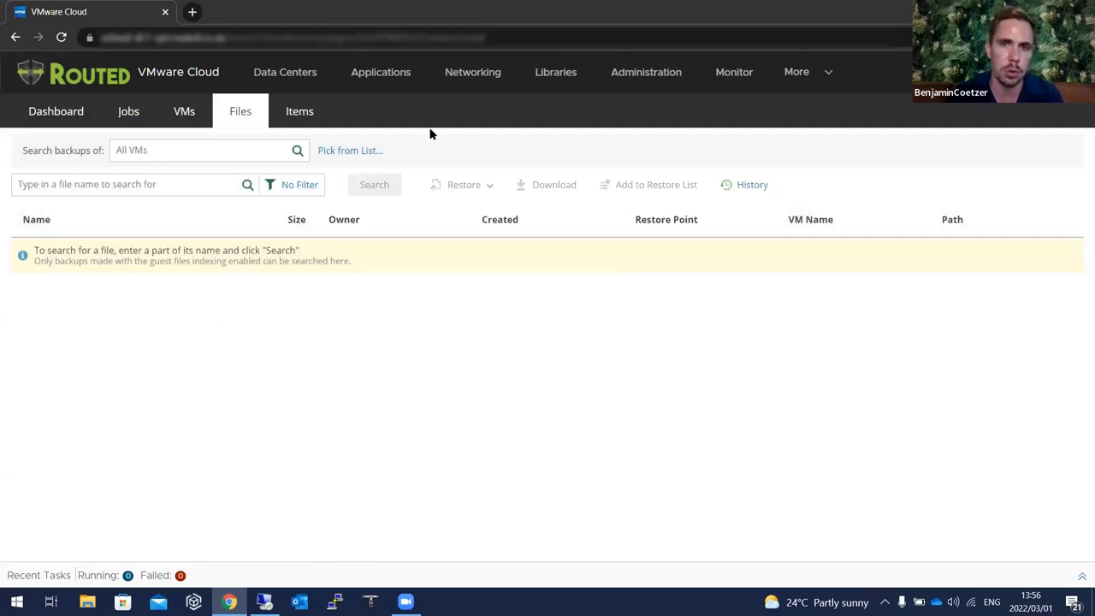
{"action": "left_click", "coordinate": [303, 113]}
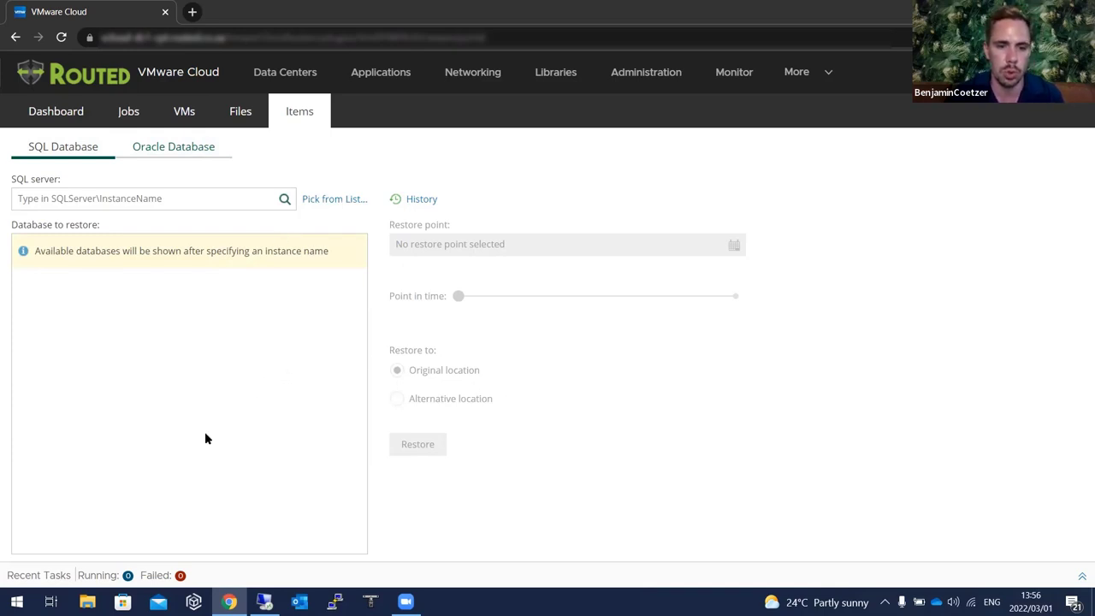
{"action": "mouse_move", "coordinate": [264, 585]}
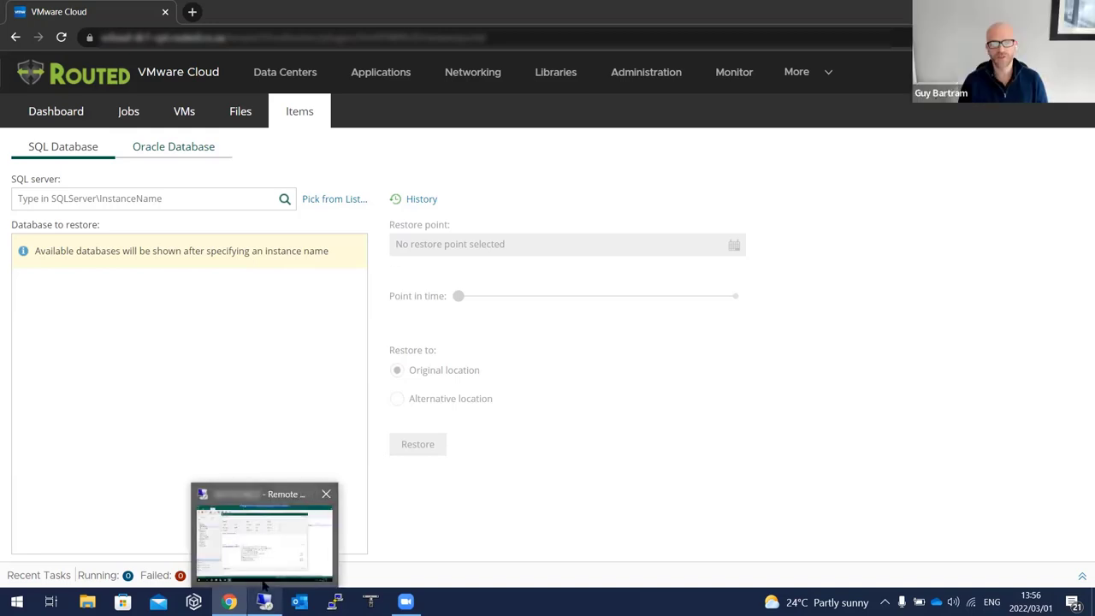
- Switch to the remote Veeam Backup and Replication session and examine the Linux Worker job's throughput and the actions logged for its VM
{"action": "left_click", "coordinate": [55, 115]}
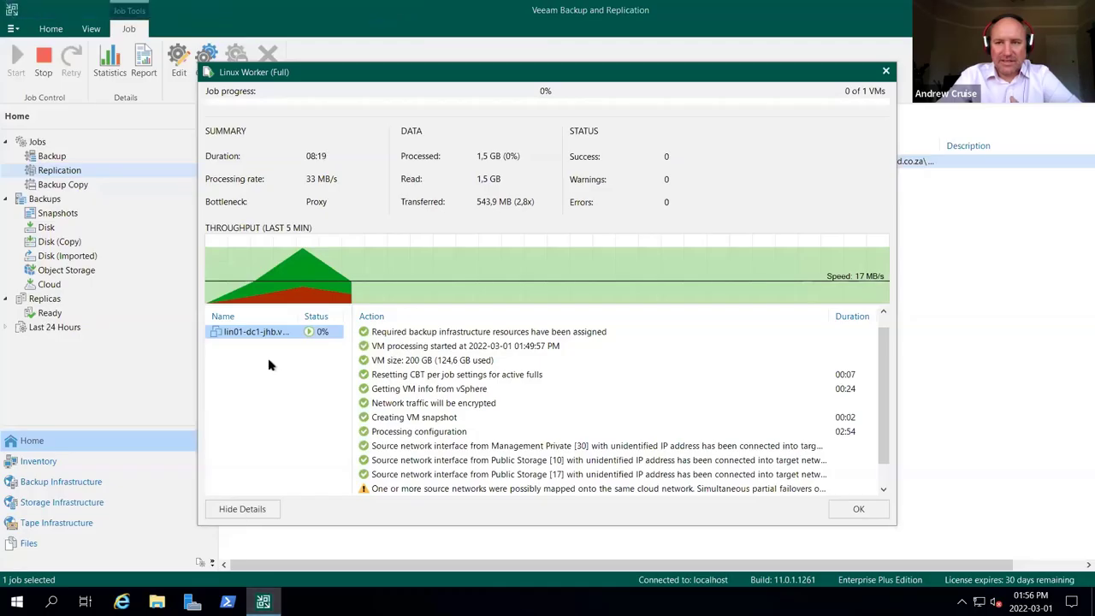
{"action": "left_click", "coordinate": [280, 362]}
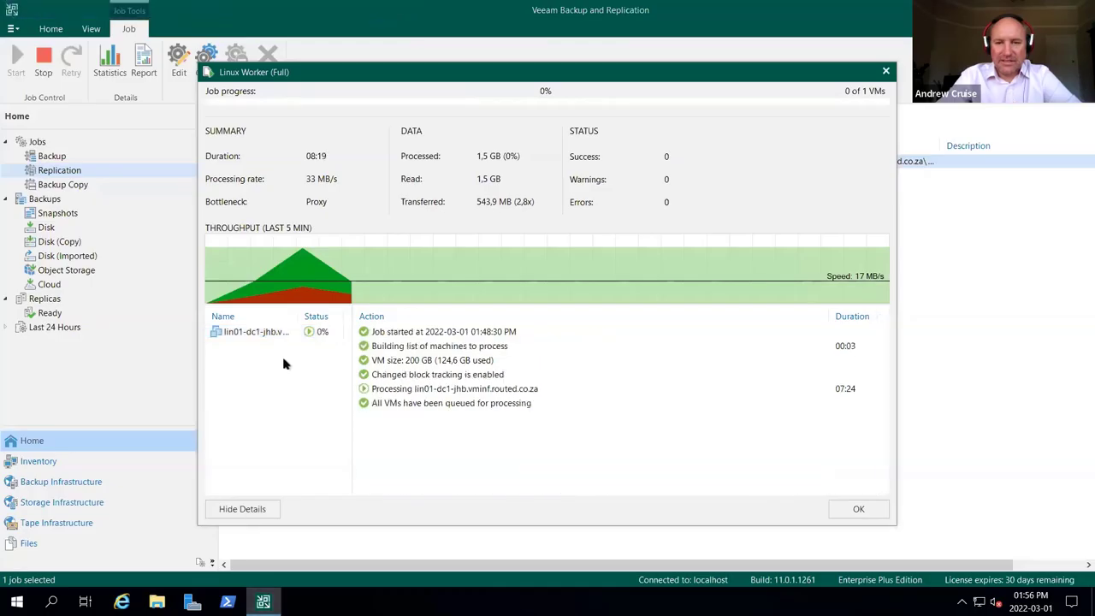
{"action": "left_click", "coordinate": [274, 336]}
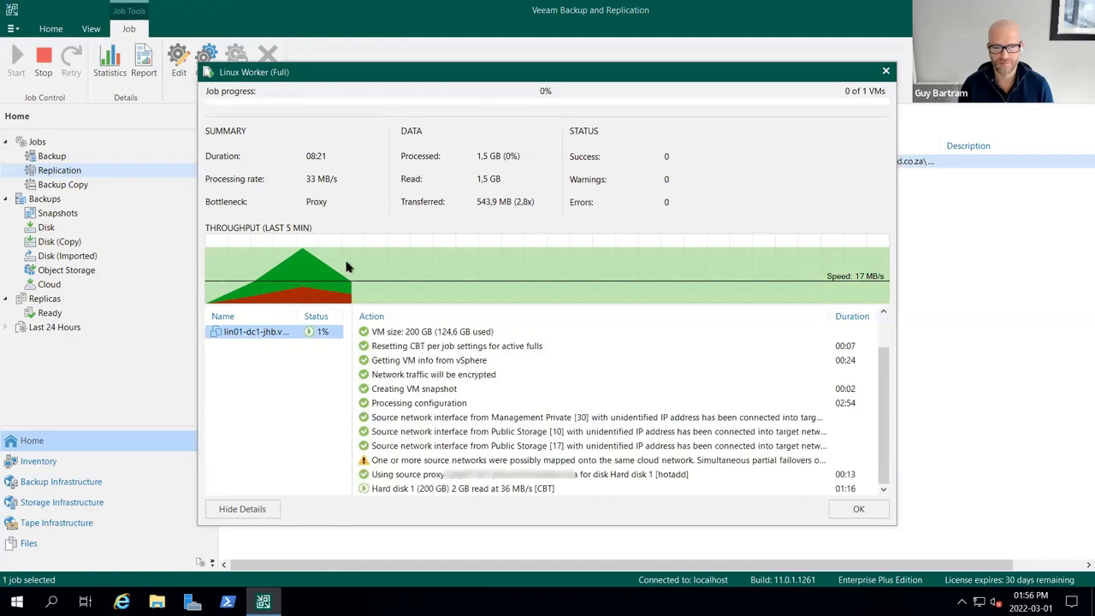
{"action": "mouse_move", "coordinate": [345, 265]}
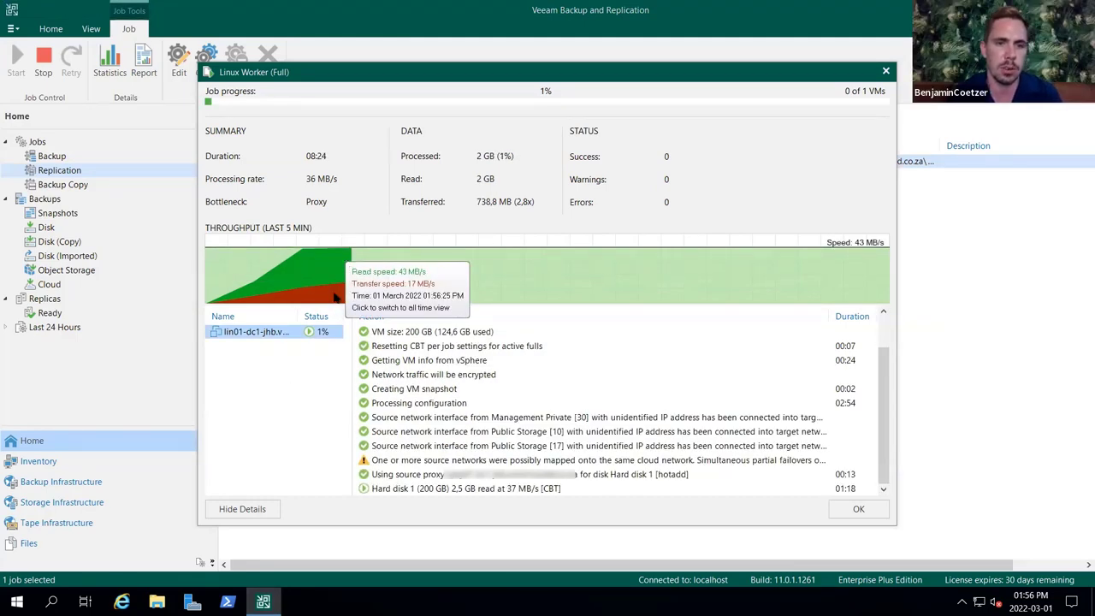
{"action": "left_click", "coordinate": [303, 440]}
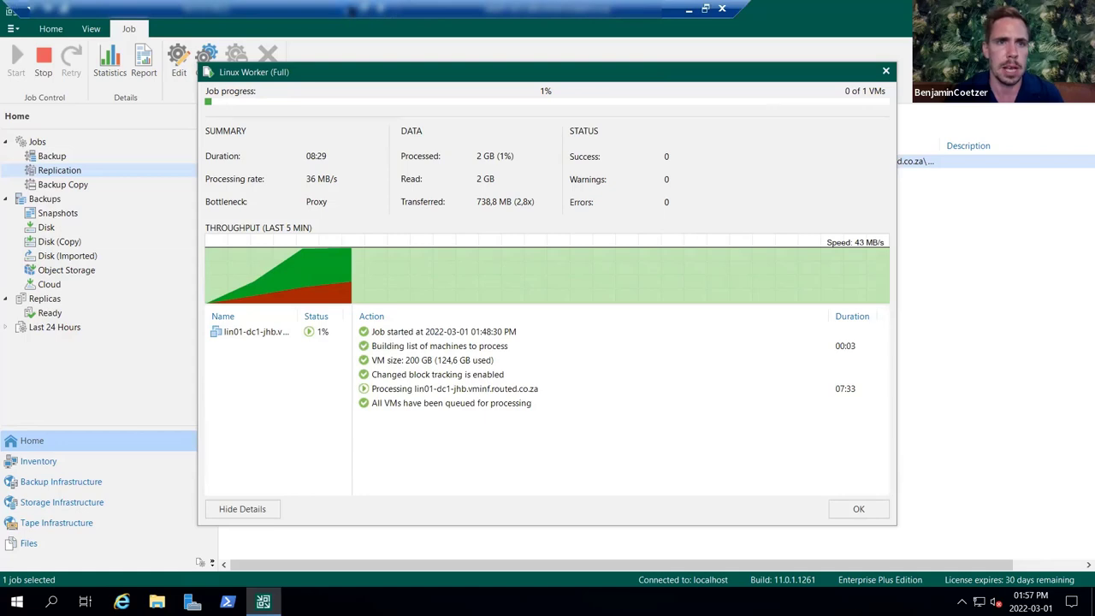
- Switch back to the VMware Cloud portal and list the virtual machines in the PROD-DC1-CPT data center
{"action": "left_click", "coordinate": [356, 12]}
{"action": "left_click", "coordinate": [275, 72]}
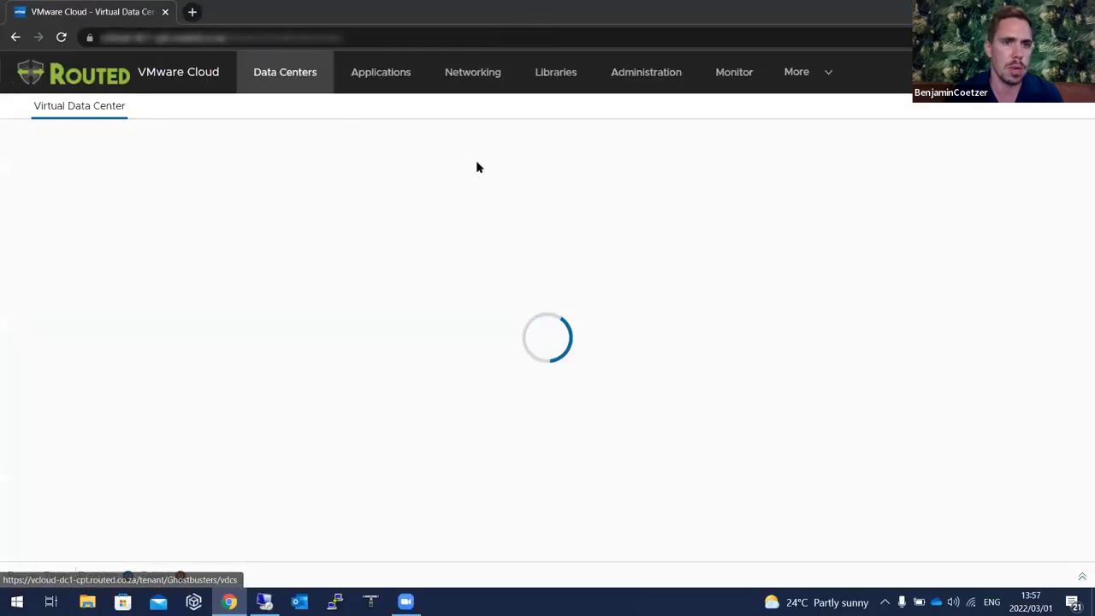
{"action": "left_click", "coordinate": [411, 317]}
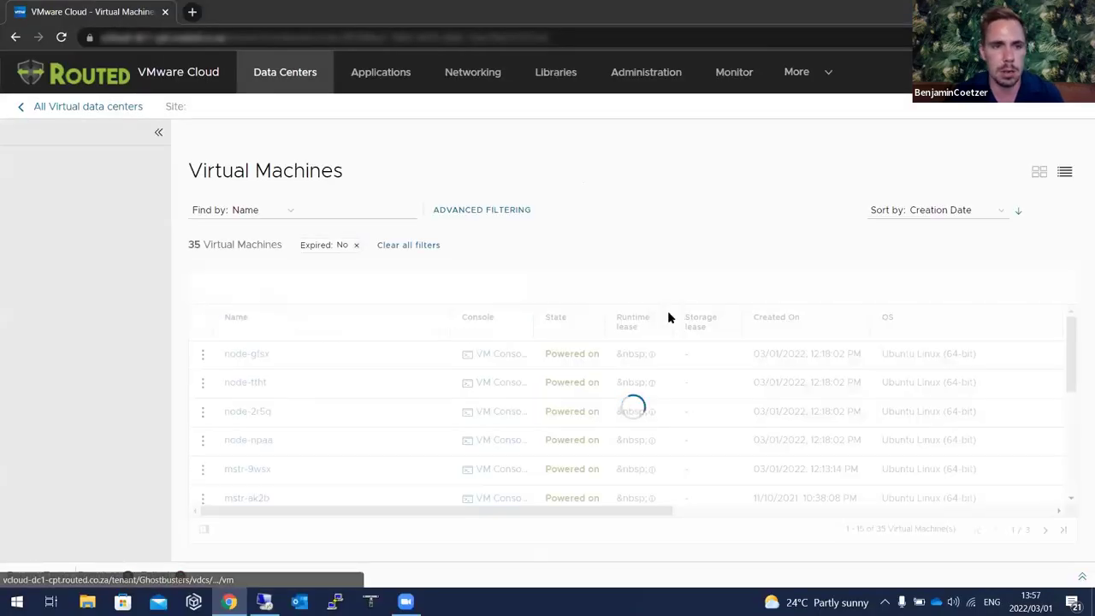
{"action": "left_click", "coordinate": [72, 197]}
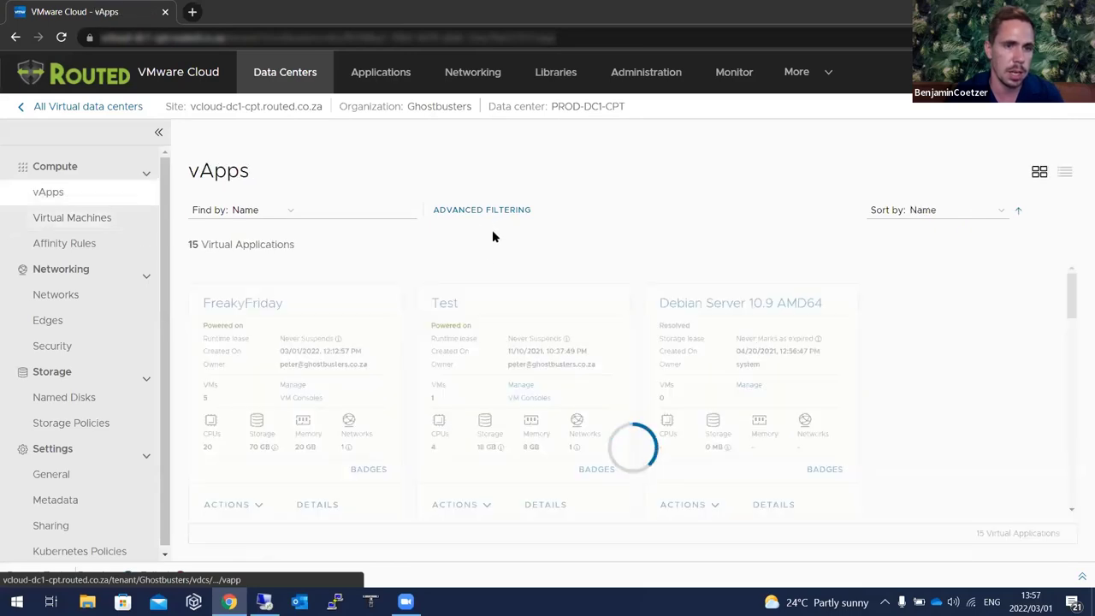
{"action": "left_click", "coordinate": [90, 220]}
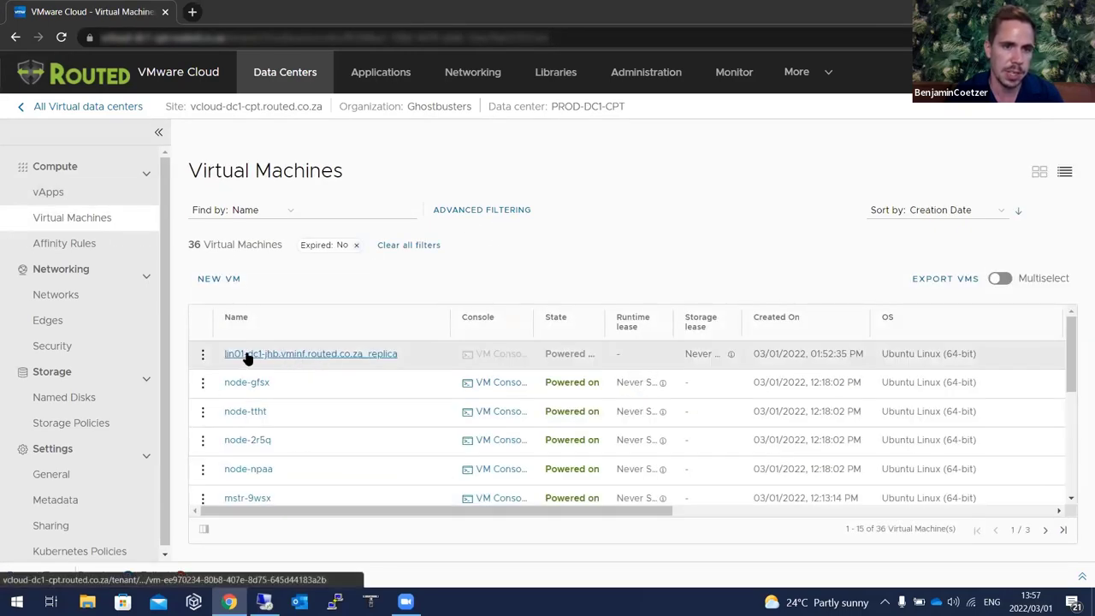
- Open the lin01-dc1-jhb.vminf.routed.co.za_replica VM and review its name and general details
{"action": "left_click", "coordinate": [381, 355]}
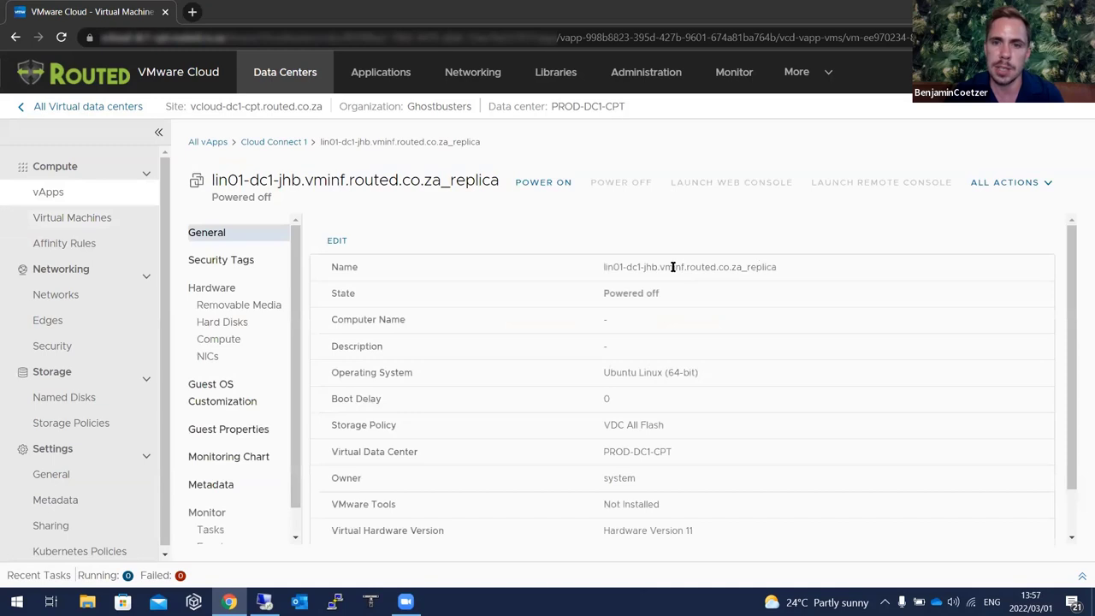
{"action": "left_click_drag", "start_coordinate": [672, 268], "coordinate": [807, 271]}
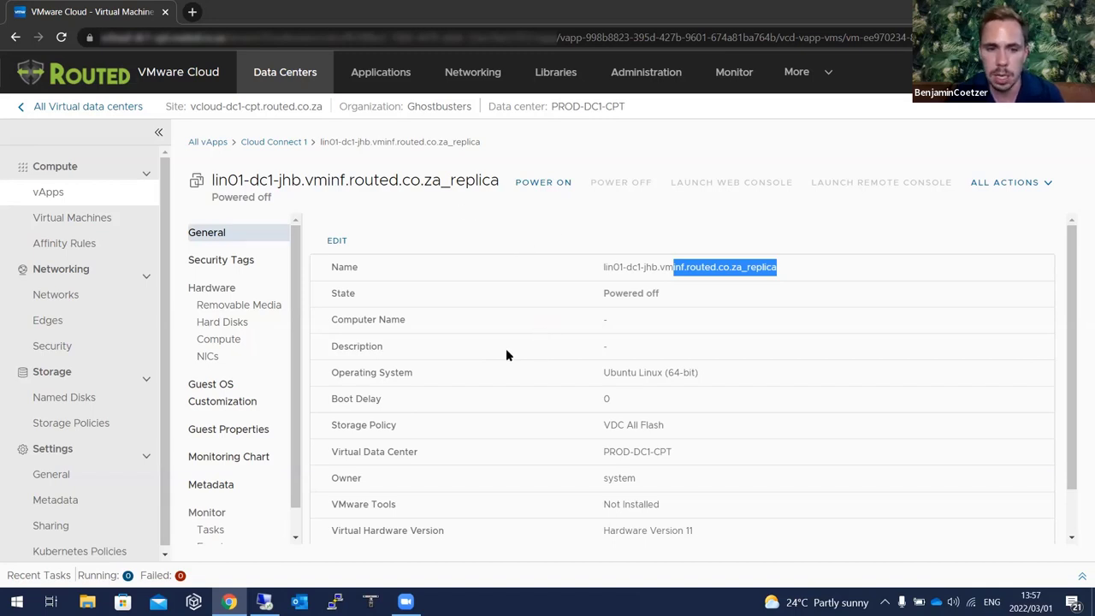
{"action": "left_click", "coordinate": [609, 233]}
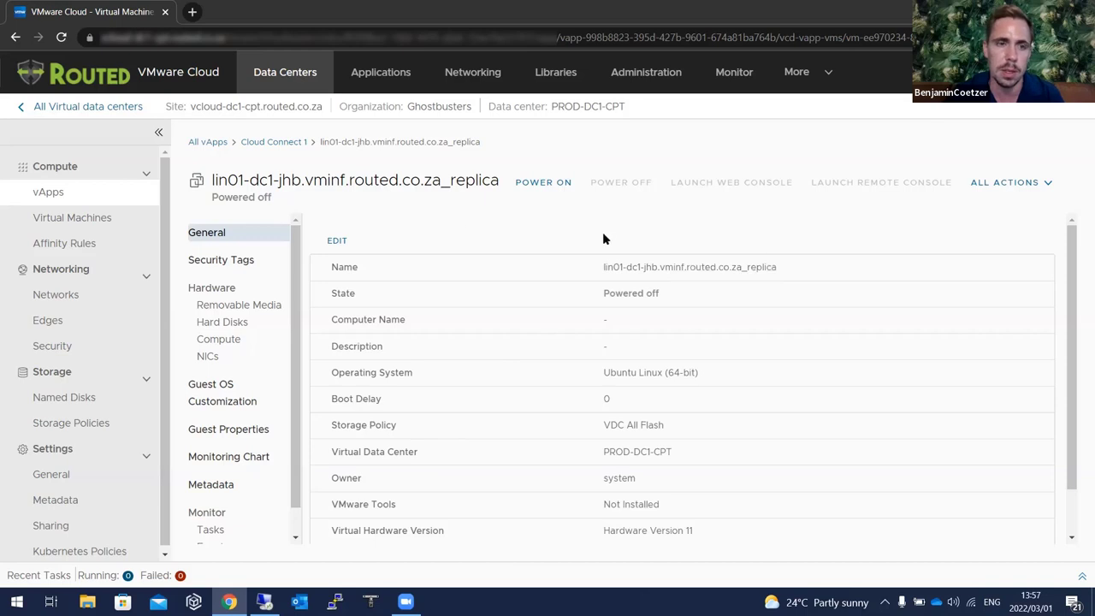
- Check the Linux Worker job's progress again in the remote Veeam session, then return to the portal's overview of all virtual data centers
{"action": "mouse_move", "coordinate": [264, 601]}
{"action": "left_click", "coordinate": [264, 538]}
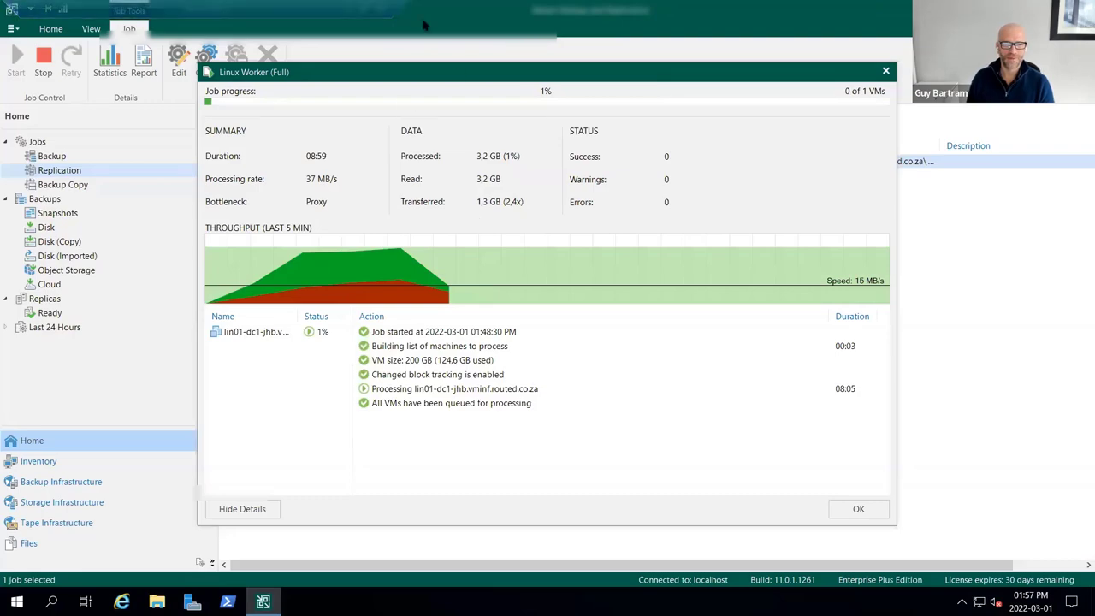
{"action": "mouse_move", "coordinate": [345, 15]}
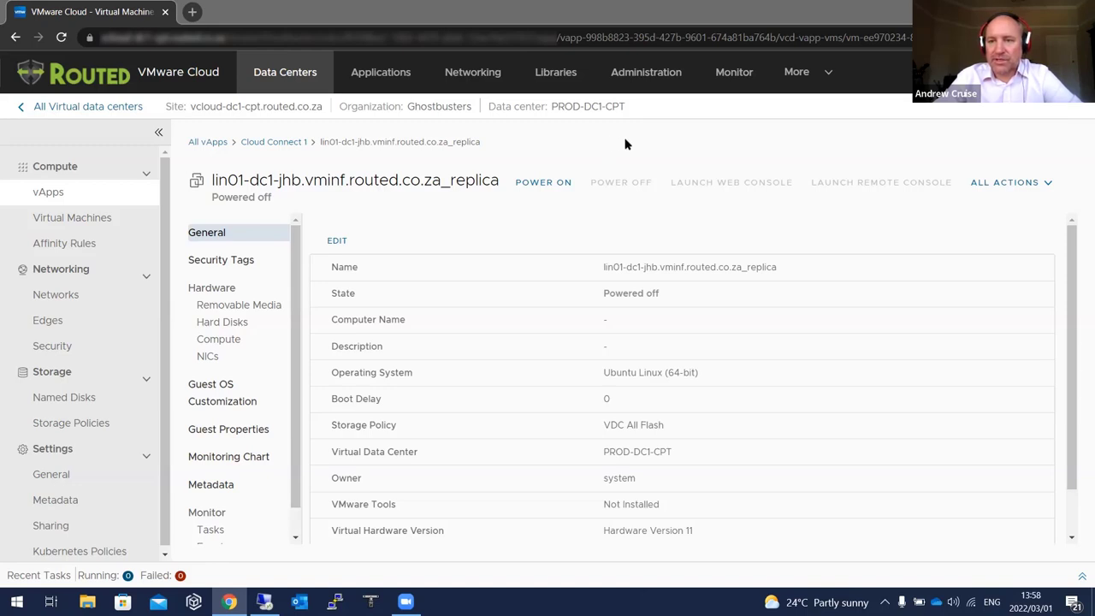
{"action": "left_click", "coordinate": [101, 111]}
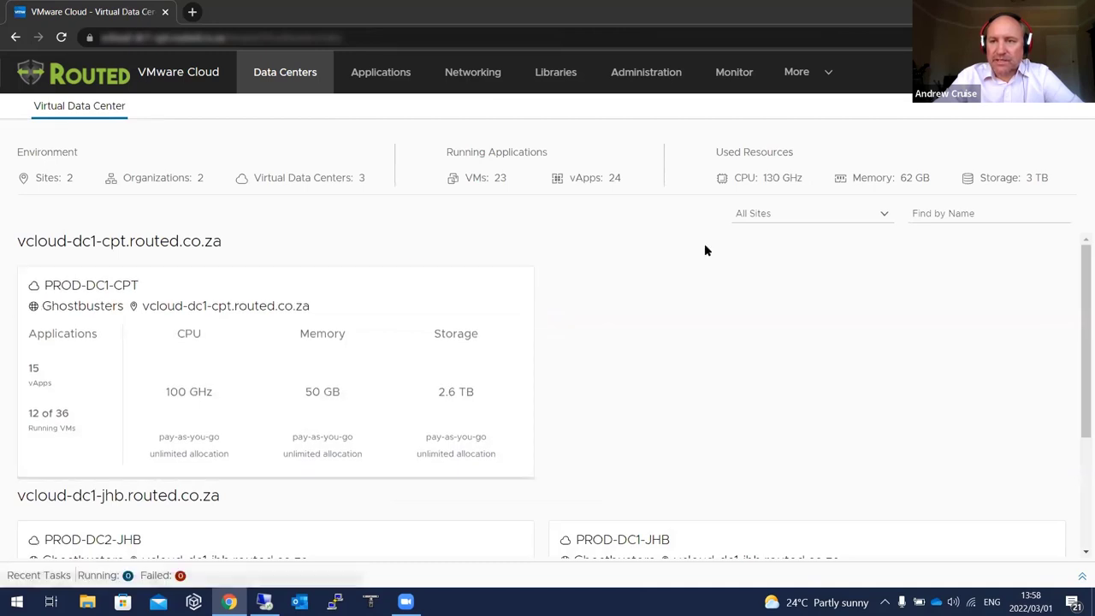